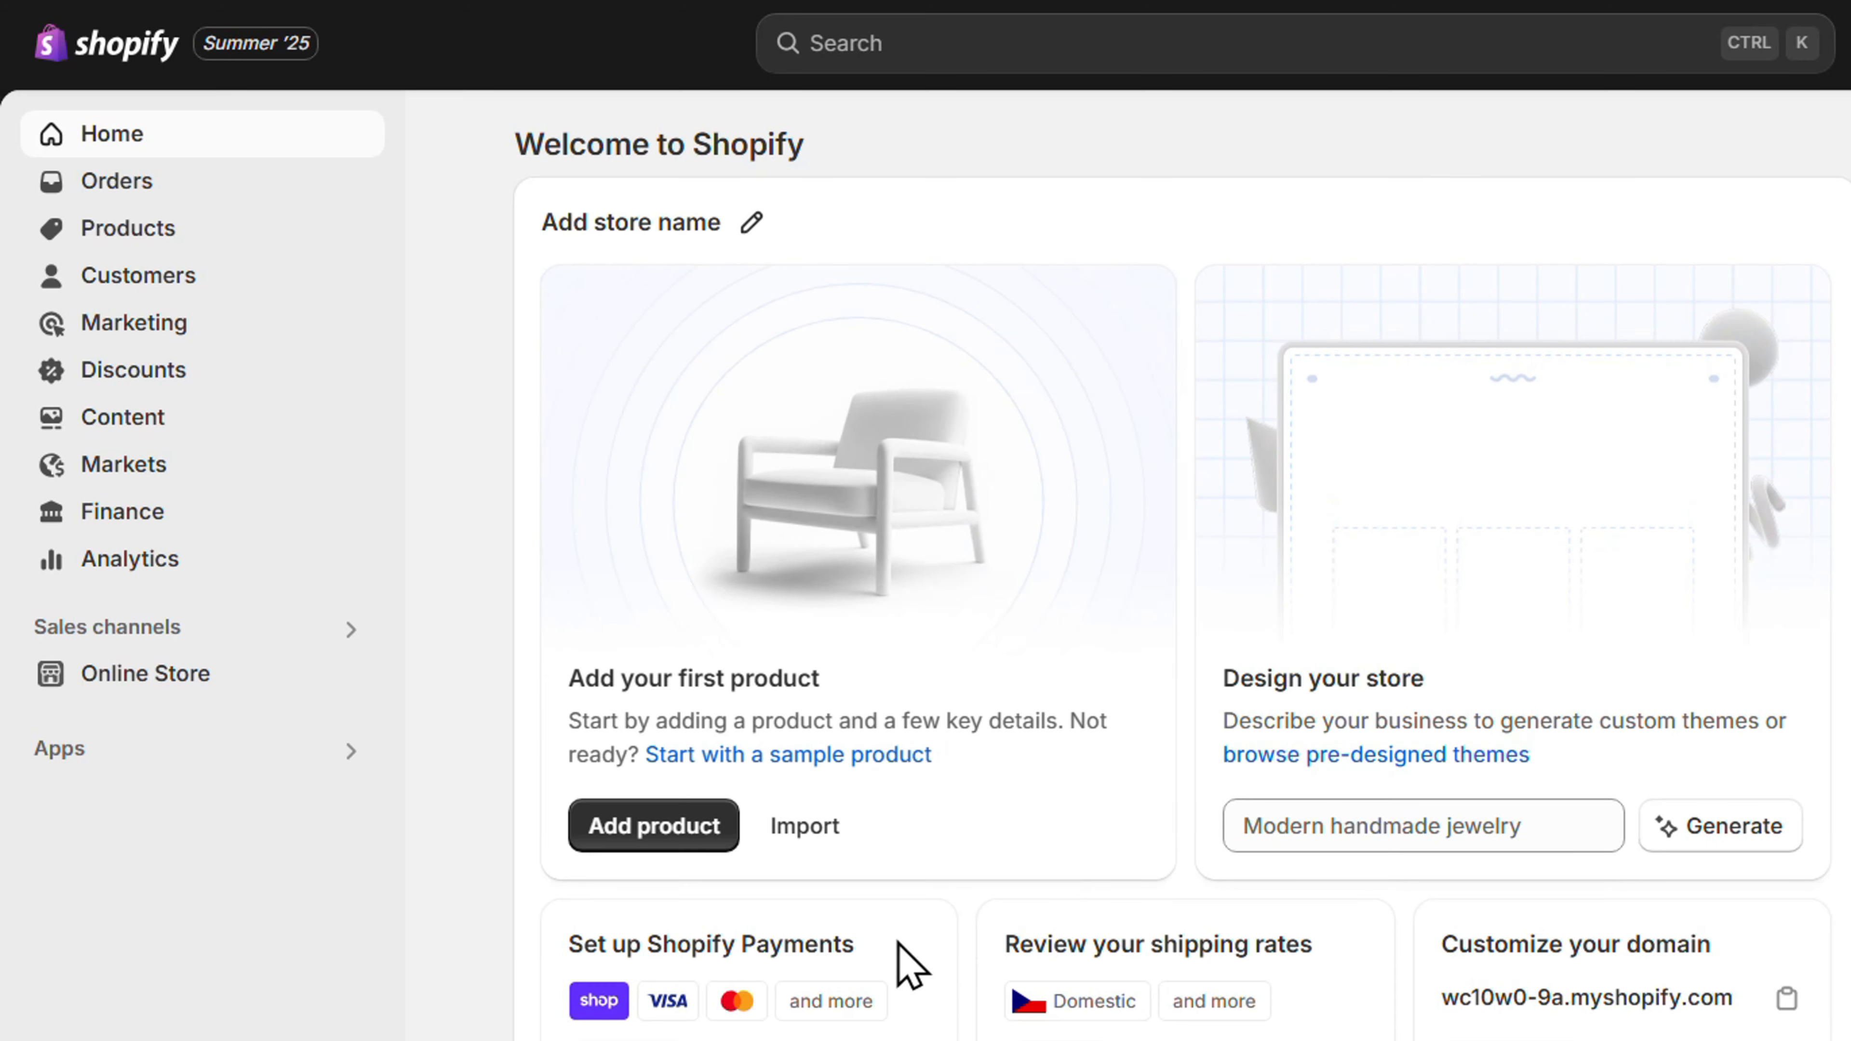
Open the payment settings through the home page's Shopify Payments activation, and return to the home page
{"action": "scroll", "coordinate": [898, 939], "scroll_direction": "down", "scroll_amount": 2}
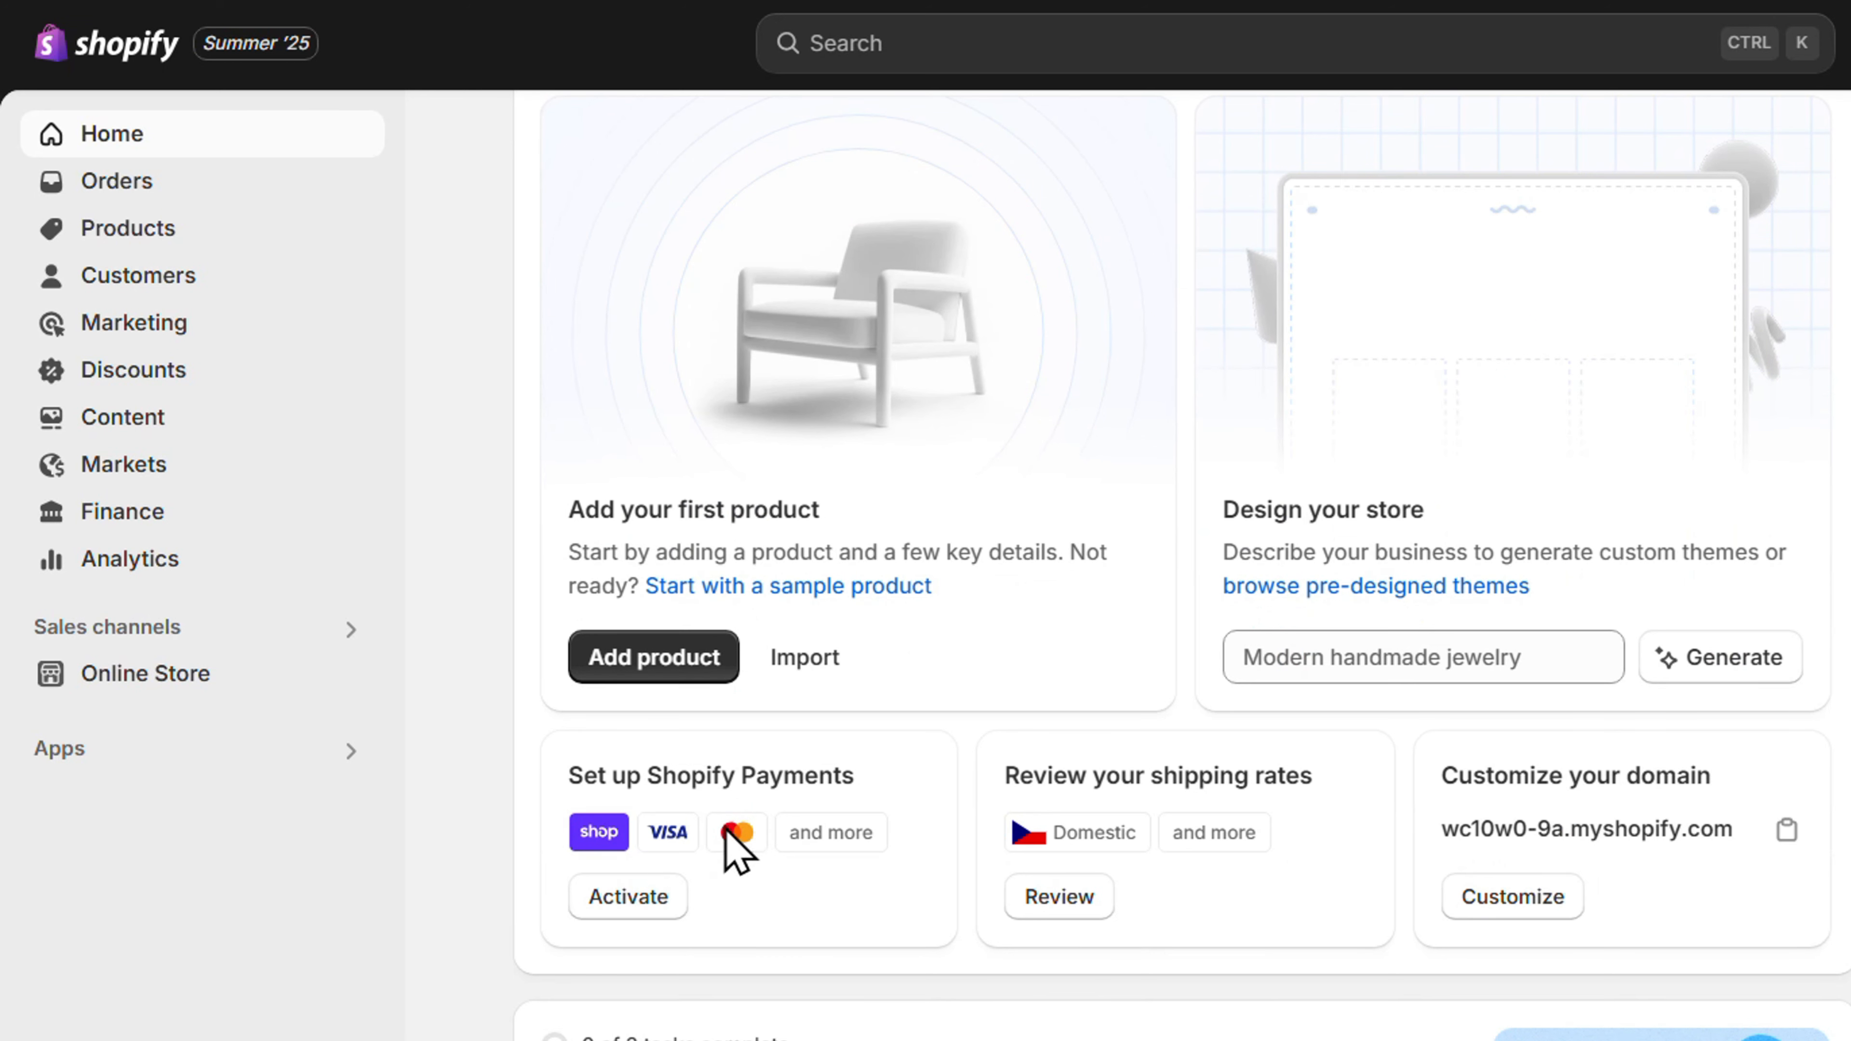
{"action": "left_click", "coordinate": [631, 898]}
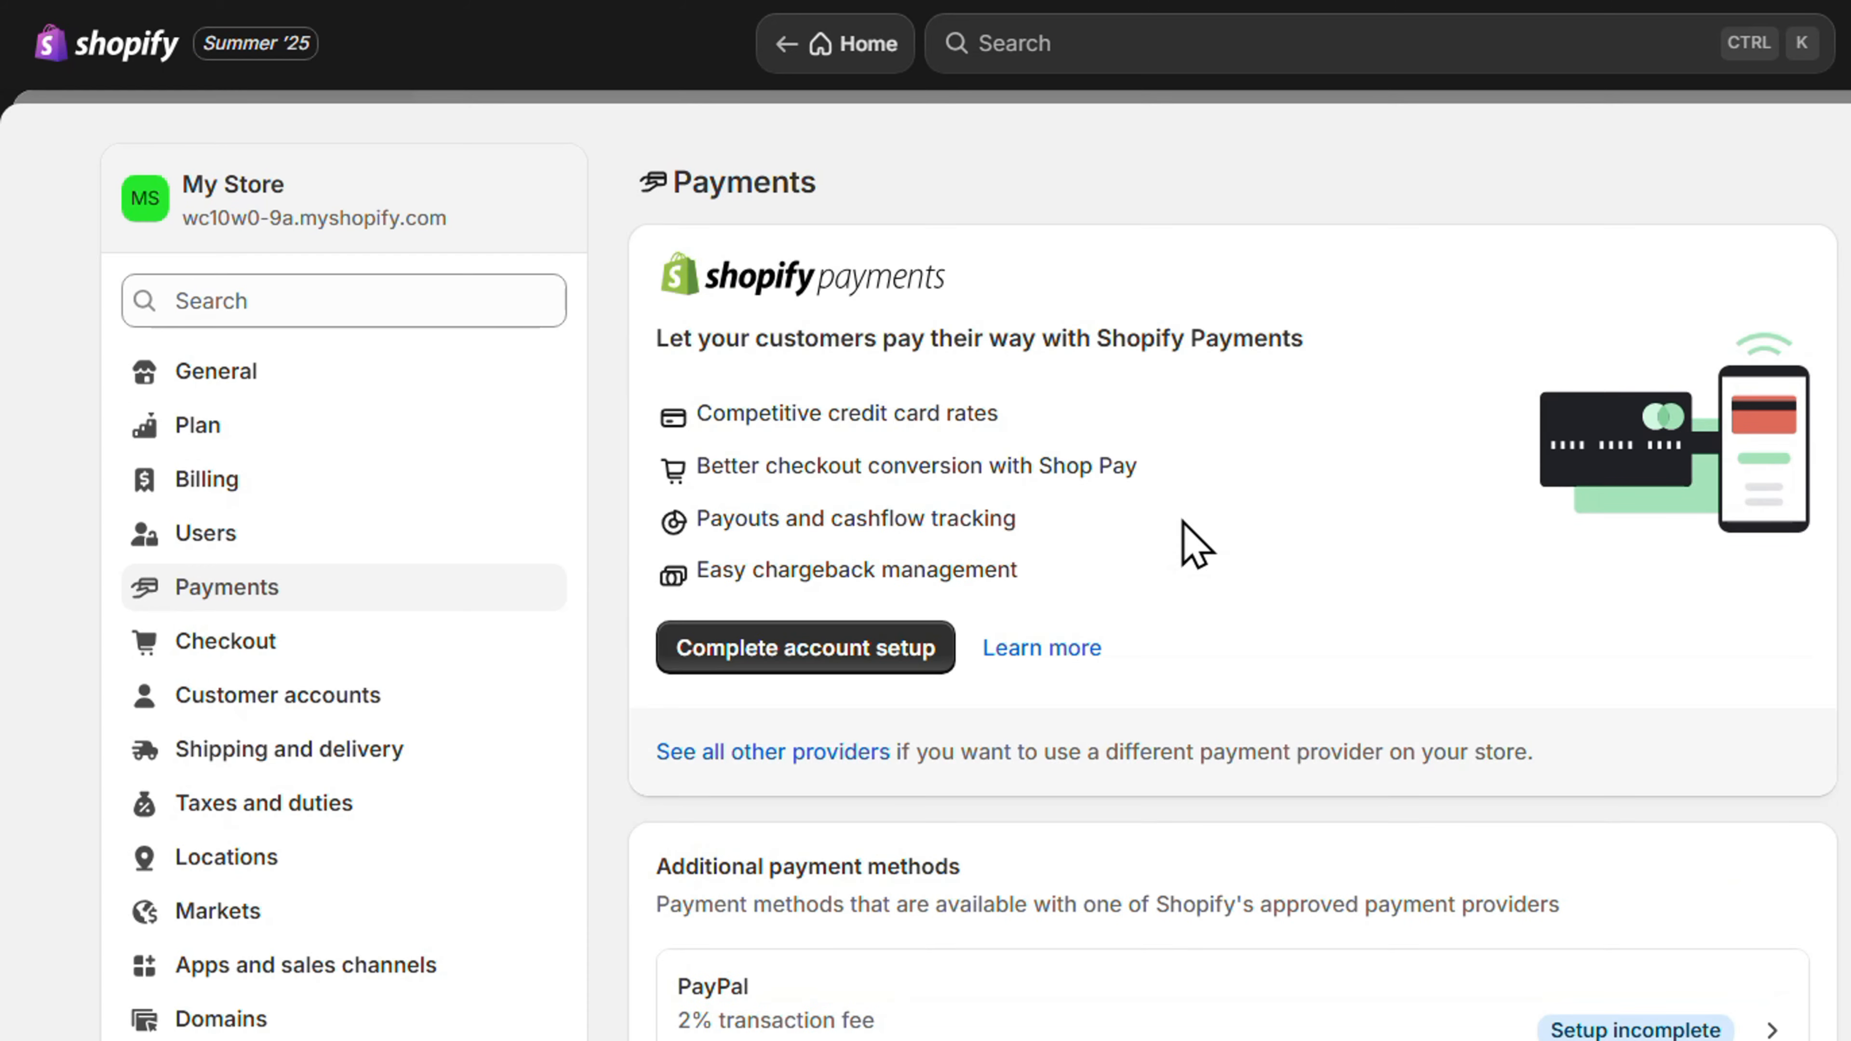
{"action": "left_click", "coordinate": [137, 46]}
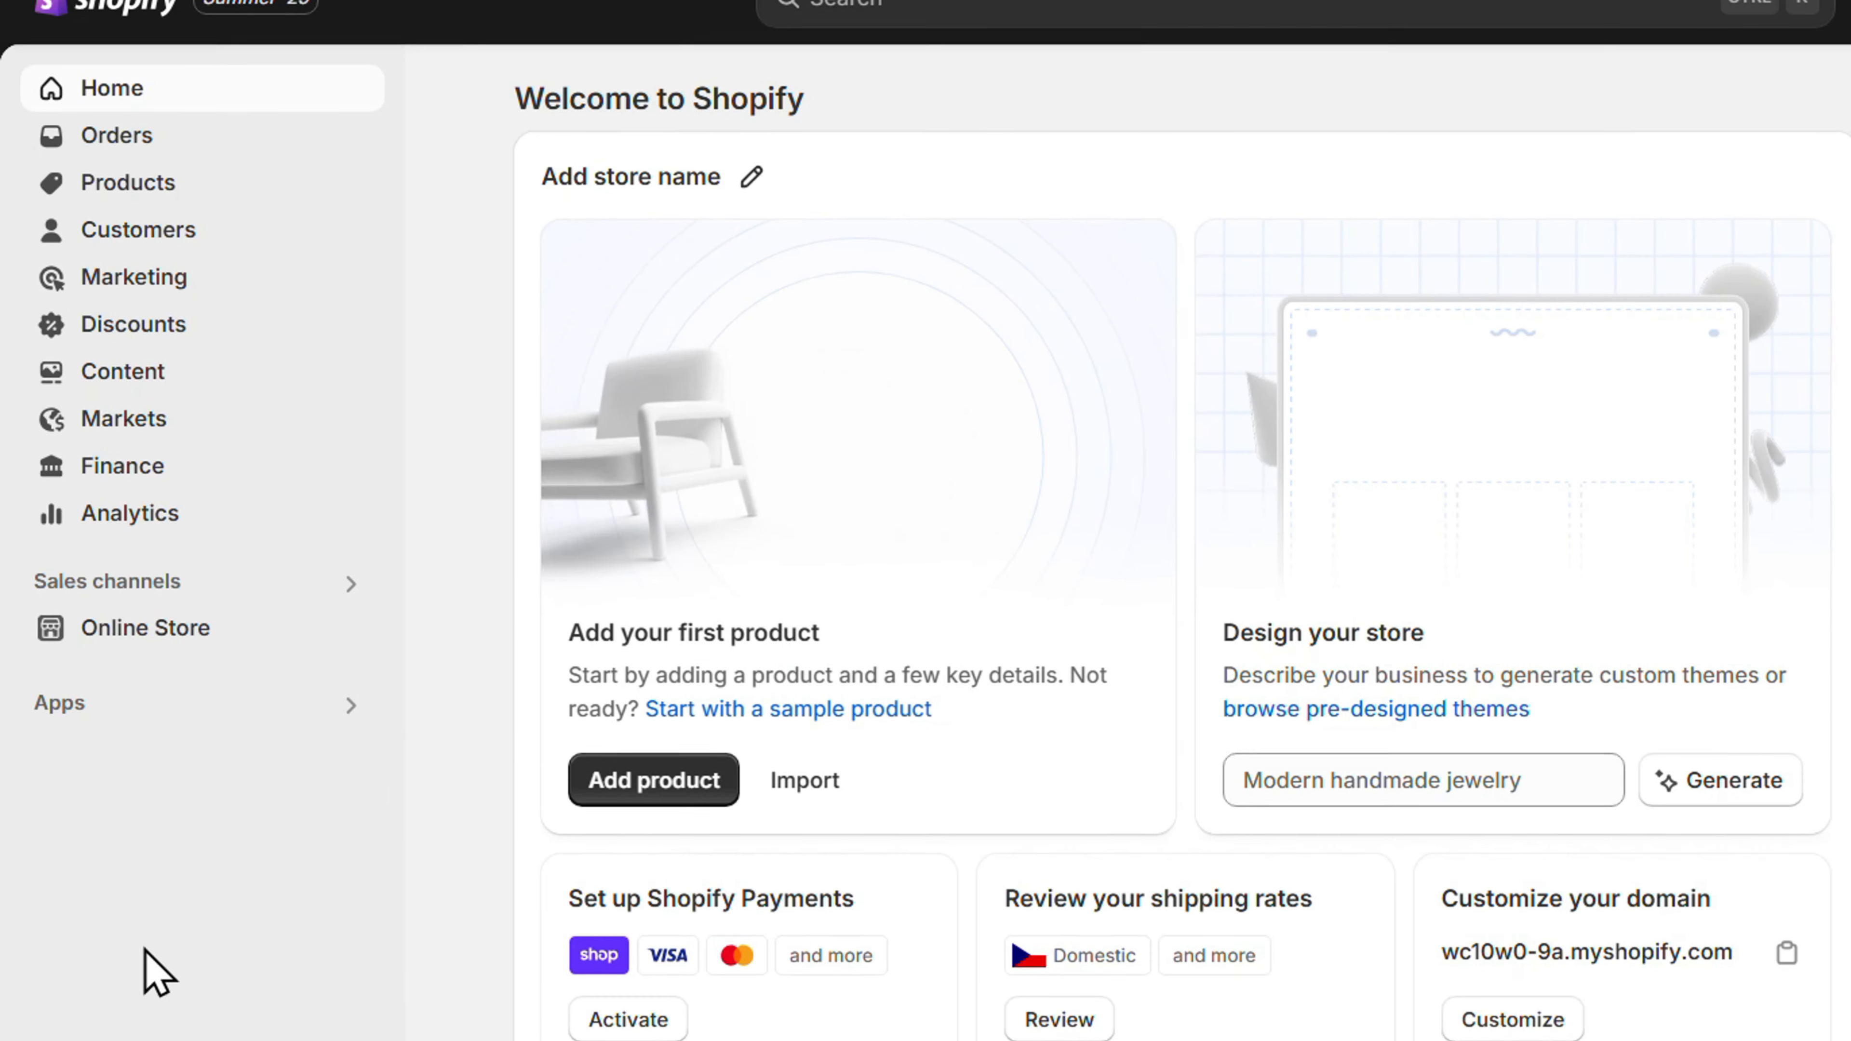
Open the Payments page of the store settings and start completing the Shopify Payments account setup
{"action": "left_click", "coordinate": [125, 1010]}
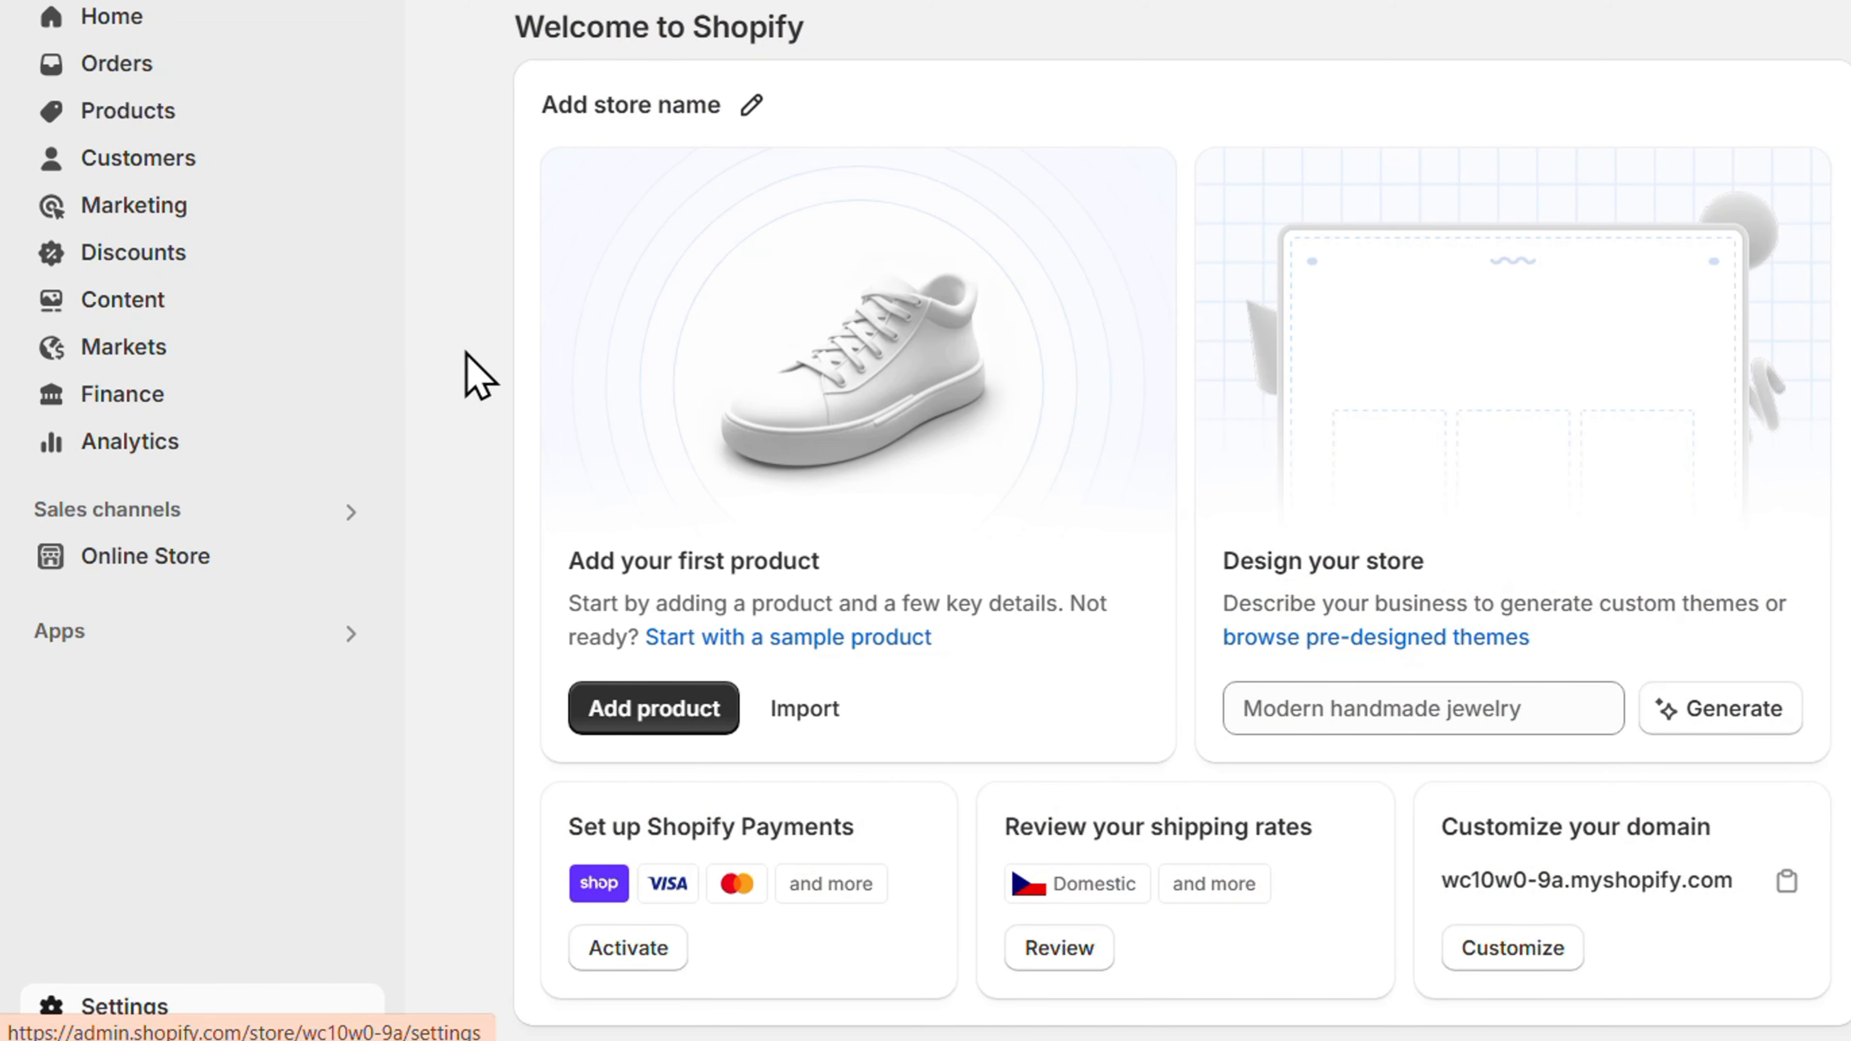
{"action": "left_click", "coordinate": [273, 365]}
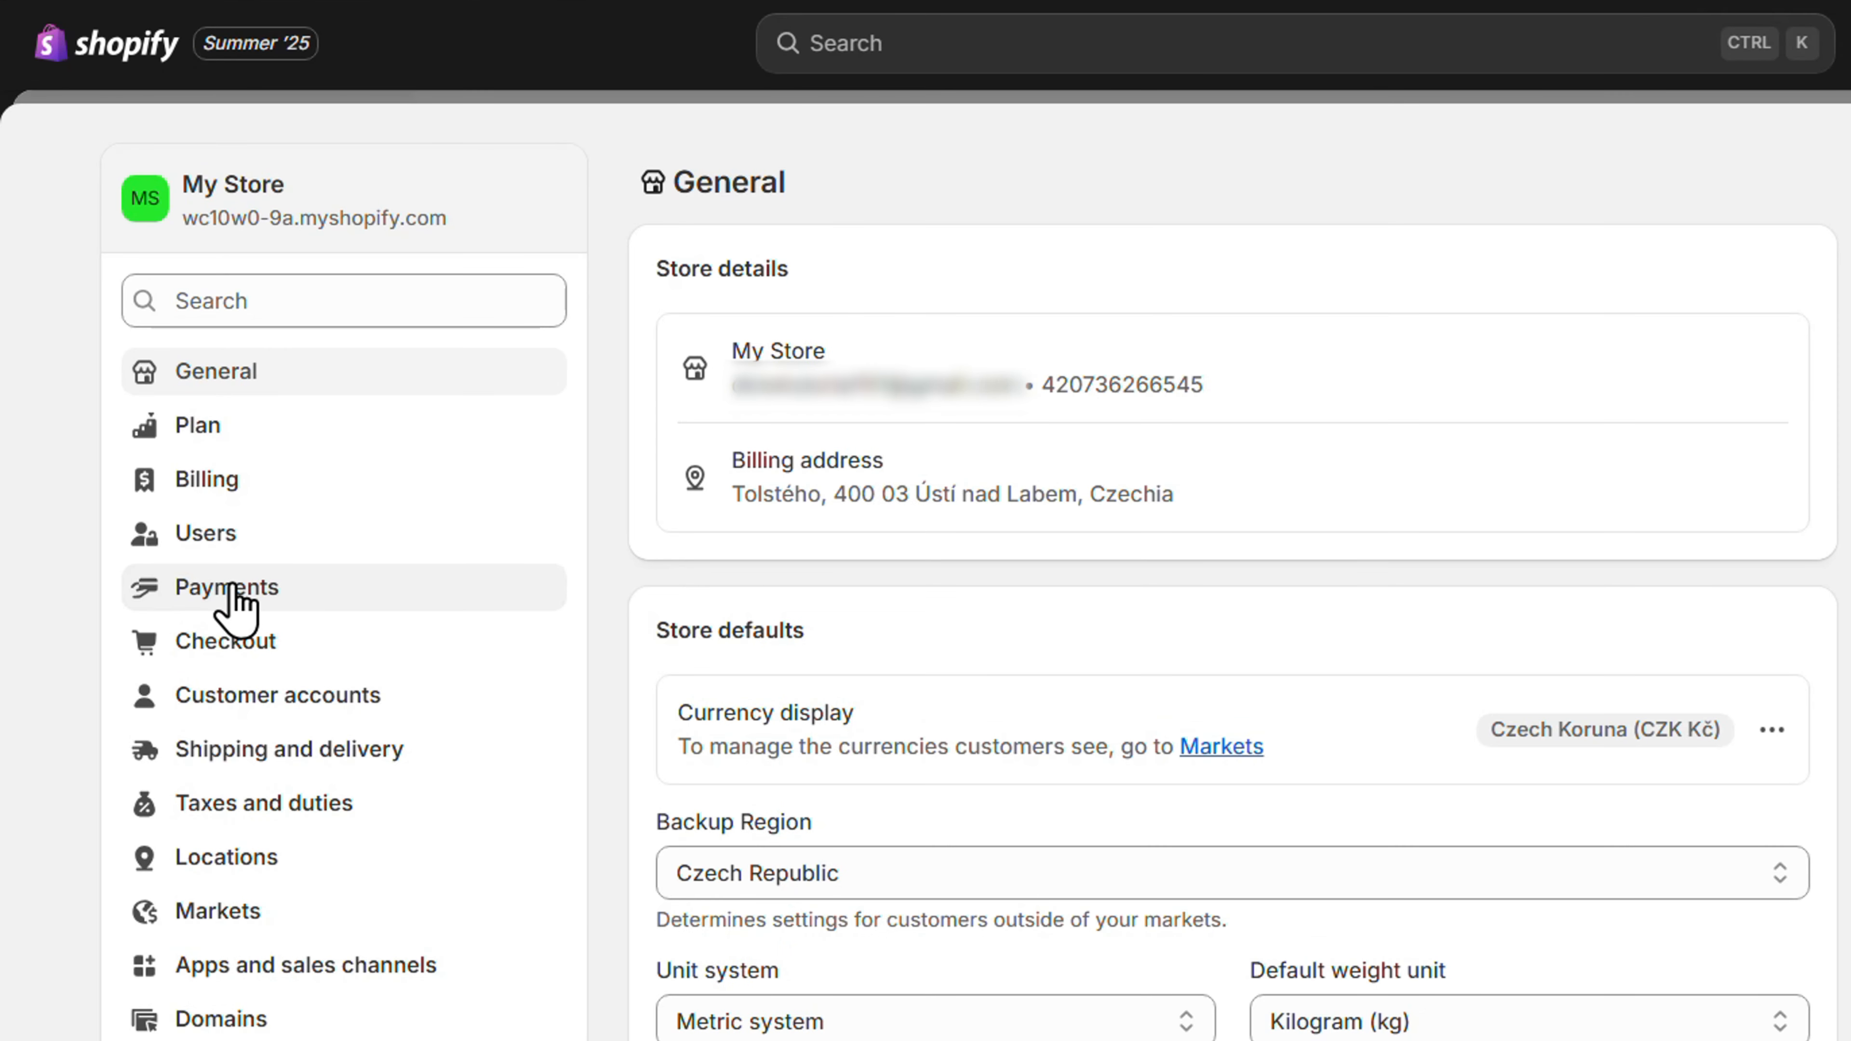
{"action": "left_click", "coordinate": [230, 589]}
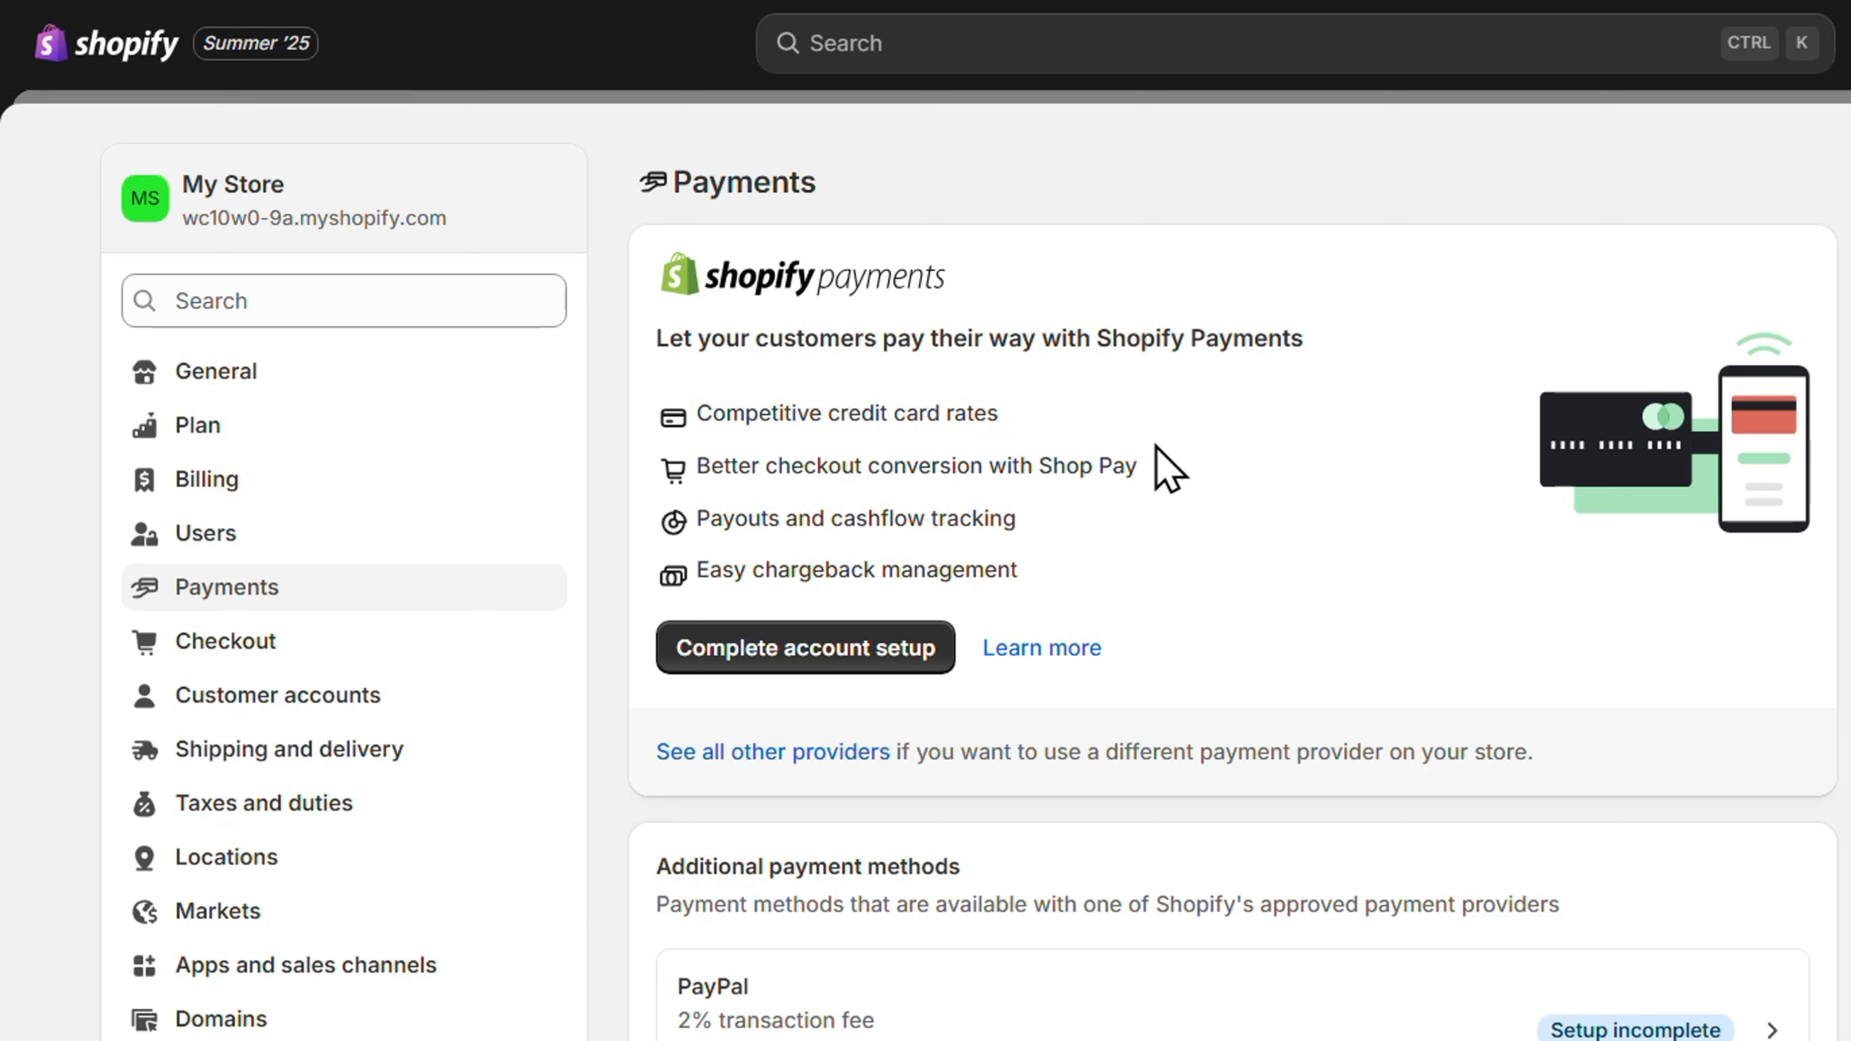
{"action": "left_click", "coordinate": [829, 663]}
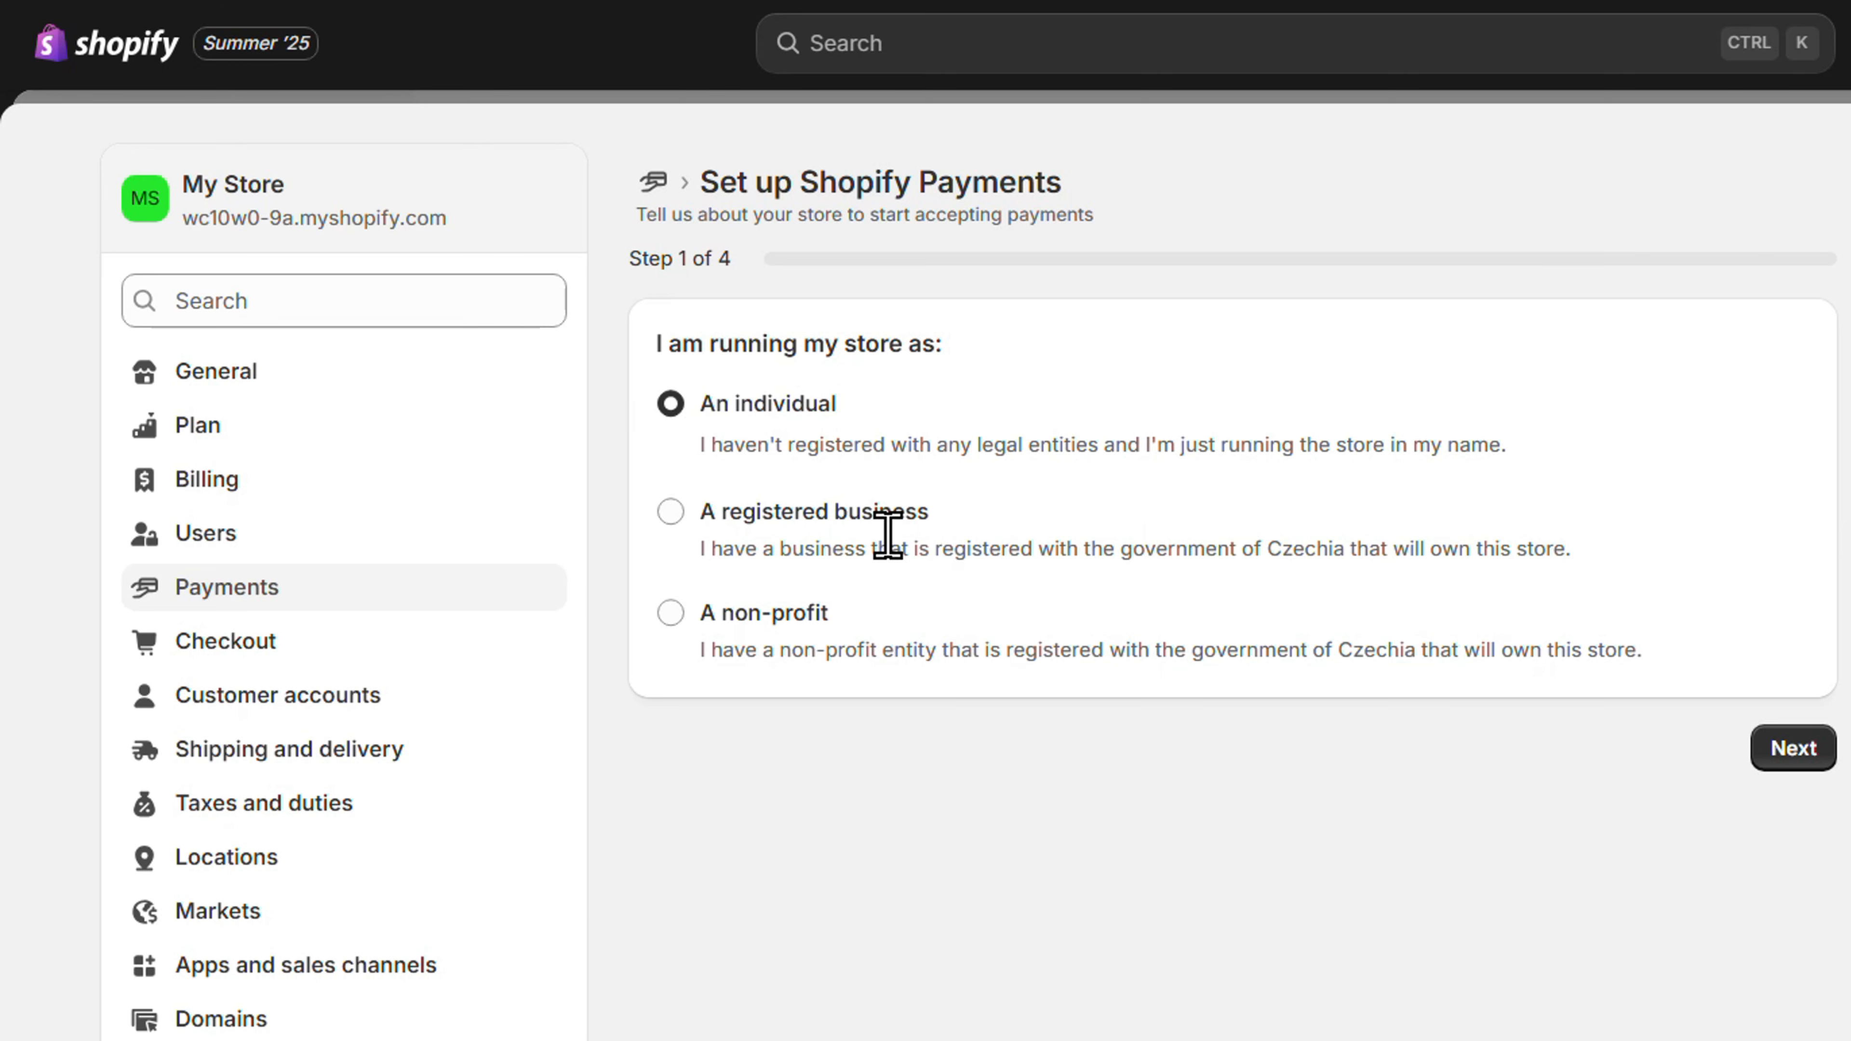
Check the business types offered for a registered business, choose An individual instead, and continue to the account representative details
{"action": "left_click", "coordinate": [696, 514]}
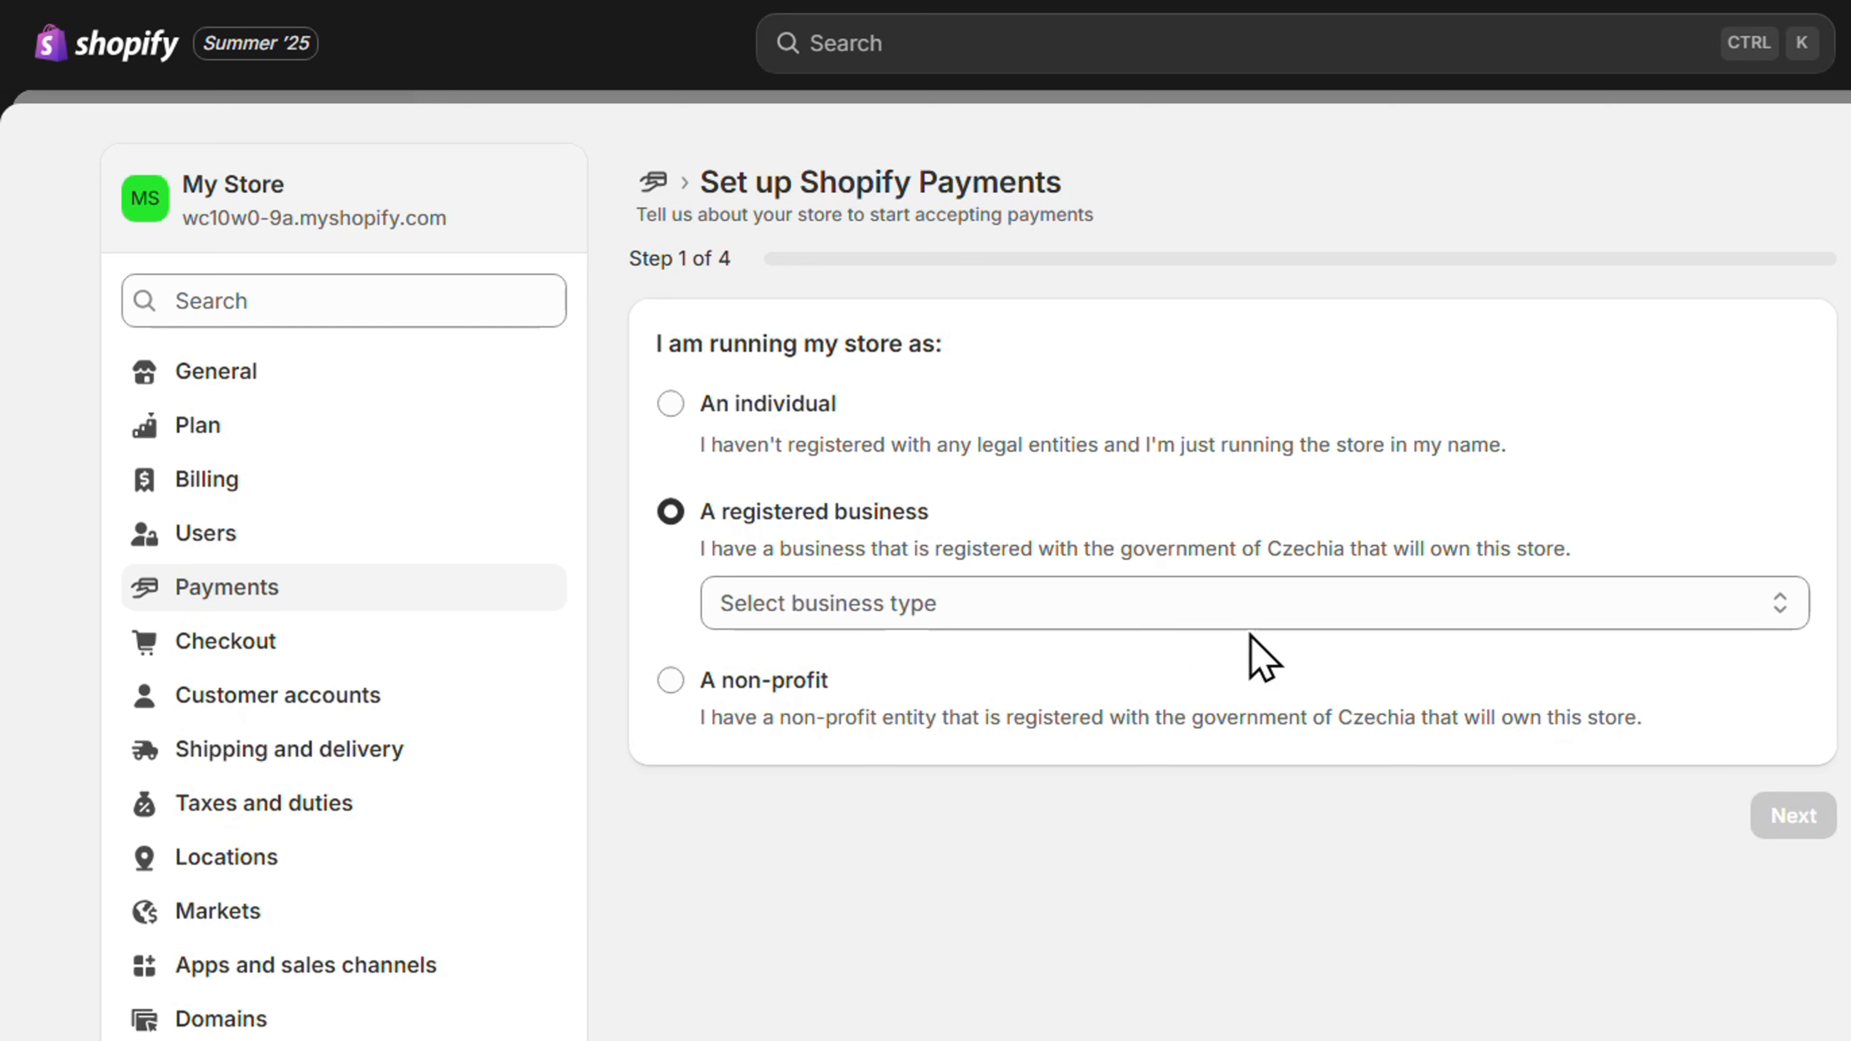
{"action": "left_click", "coordinate": [1155, 600]}
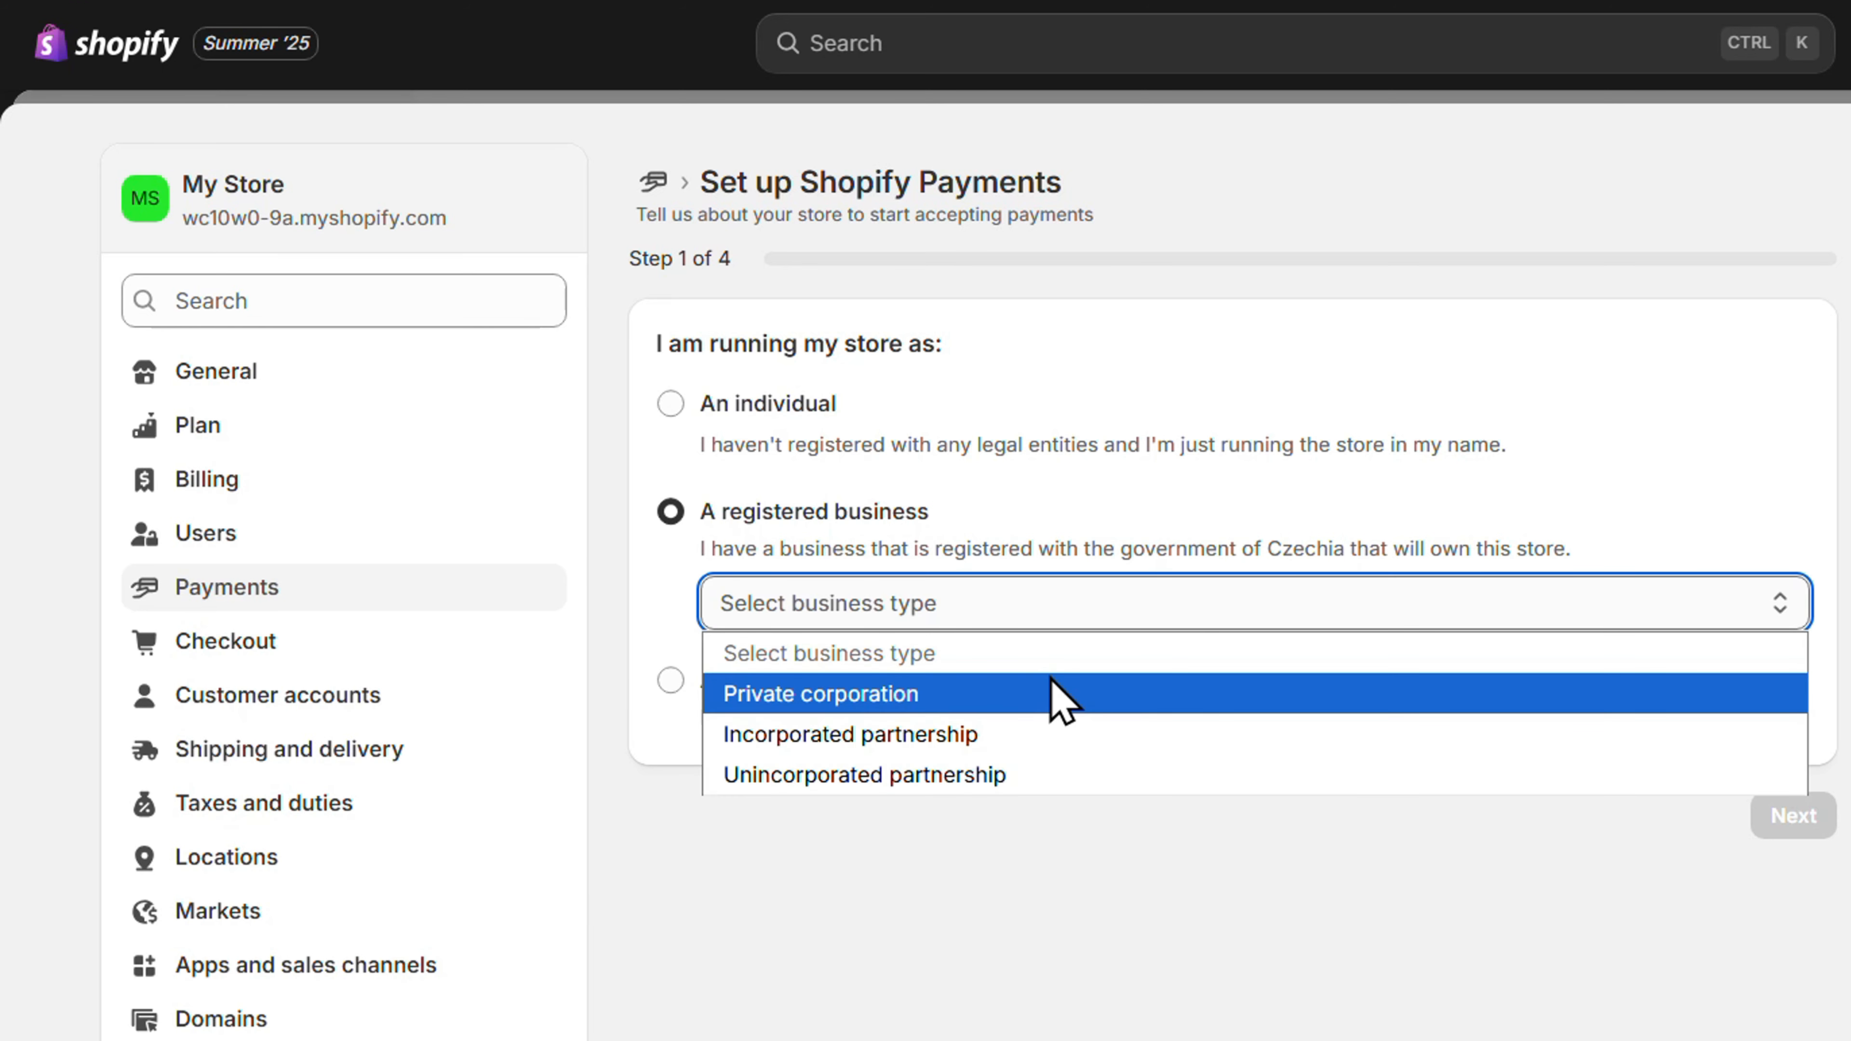
{"action": "left_click", "coordinate": [672, 406]}
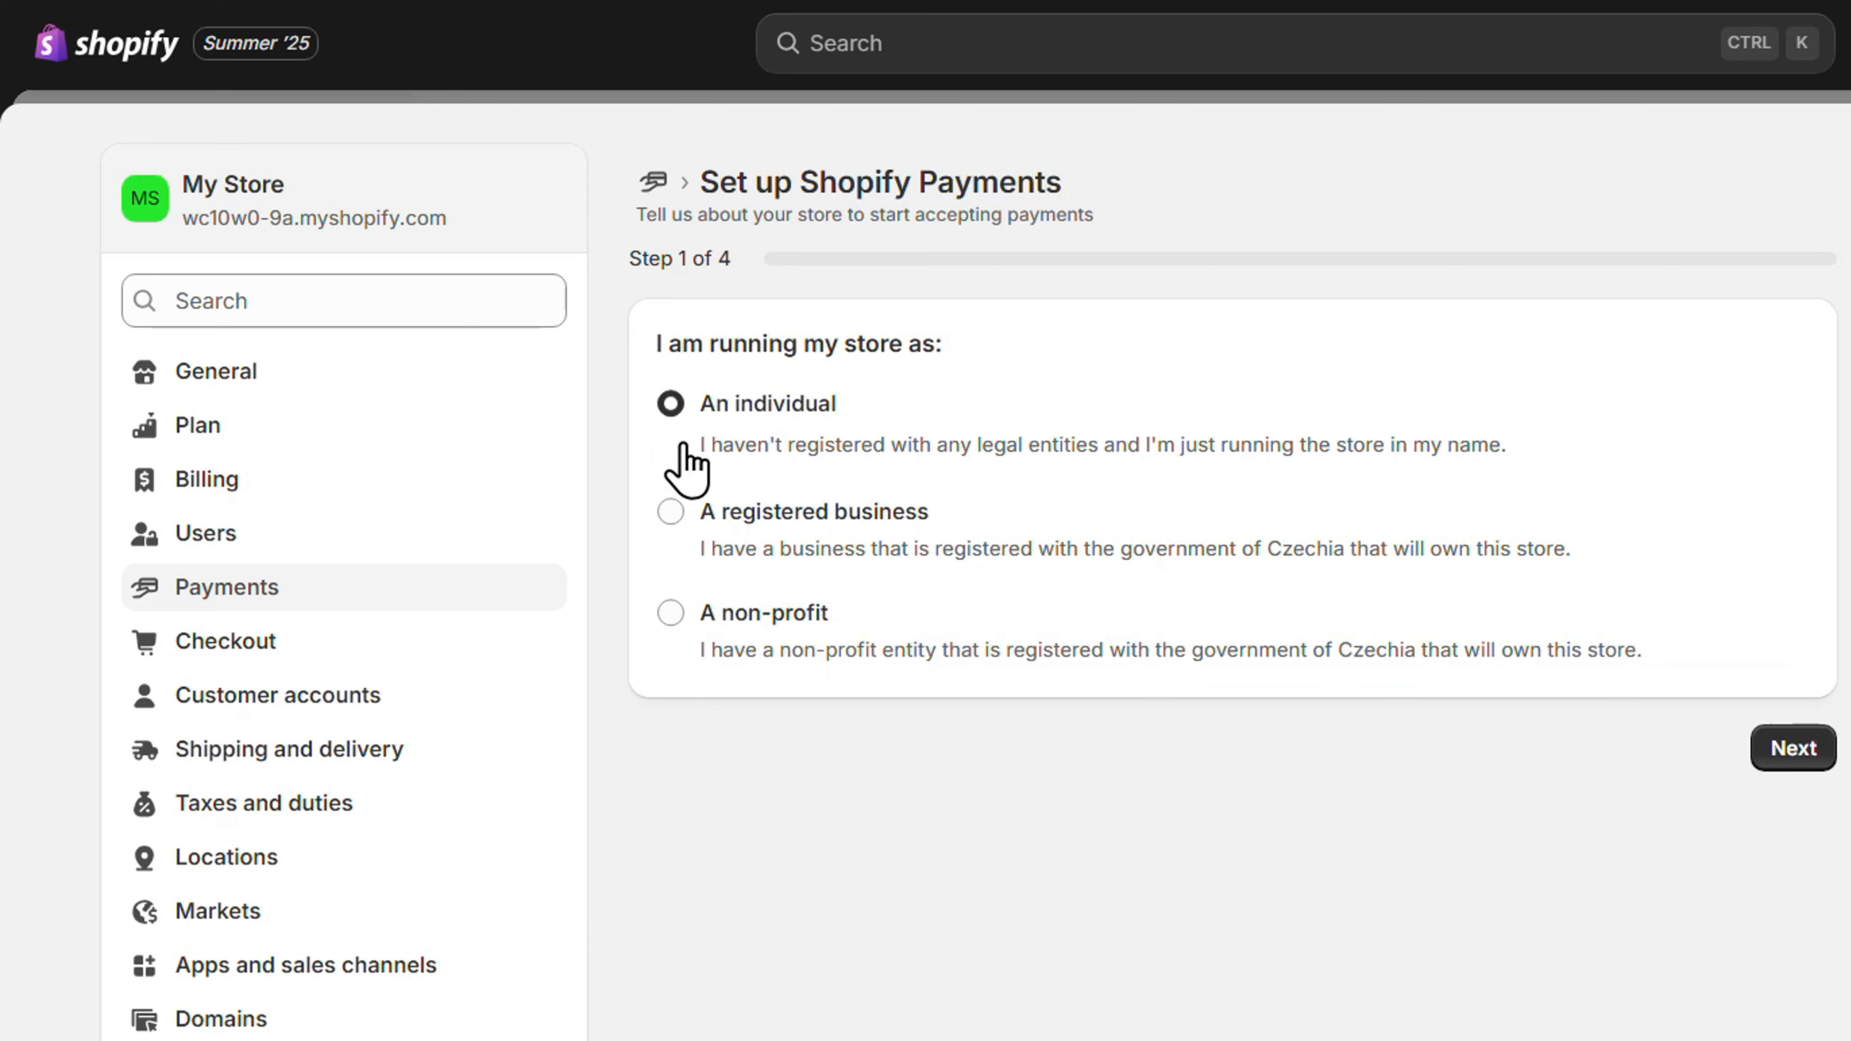
{"action": "left_click", "coordinate": [1776, 747]}
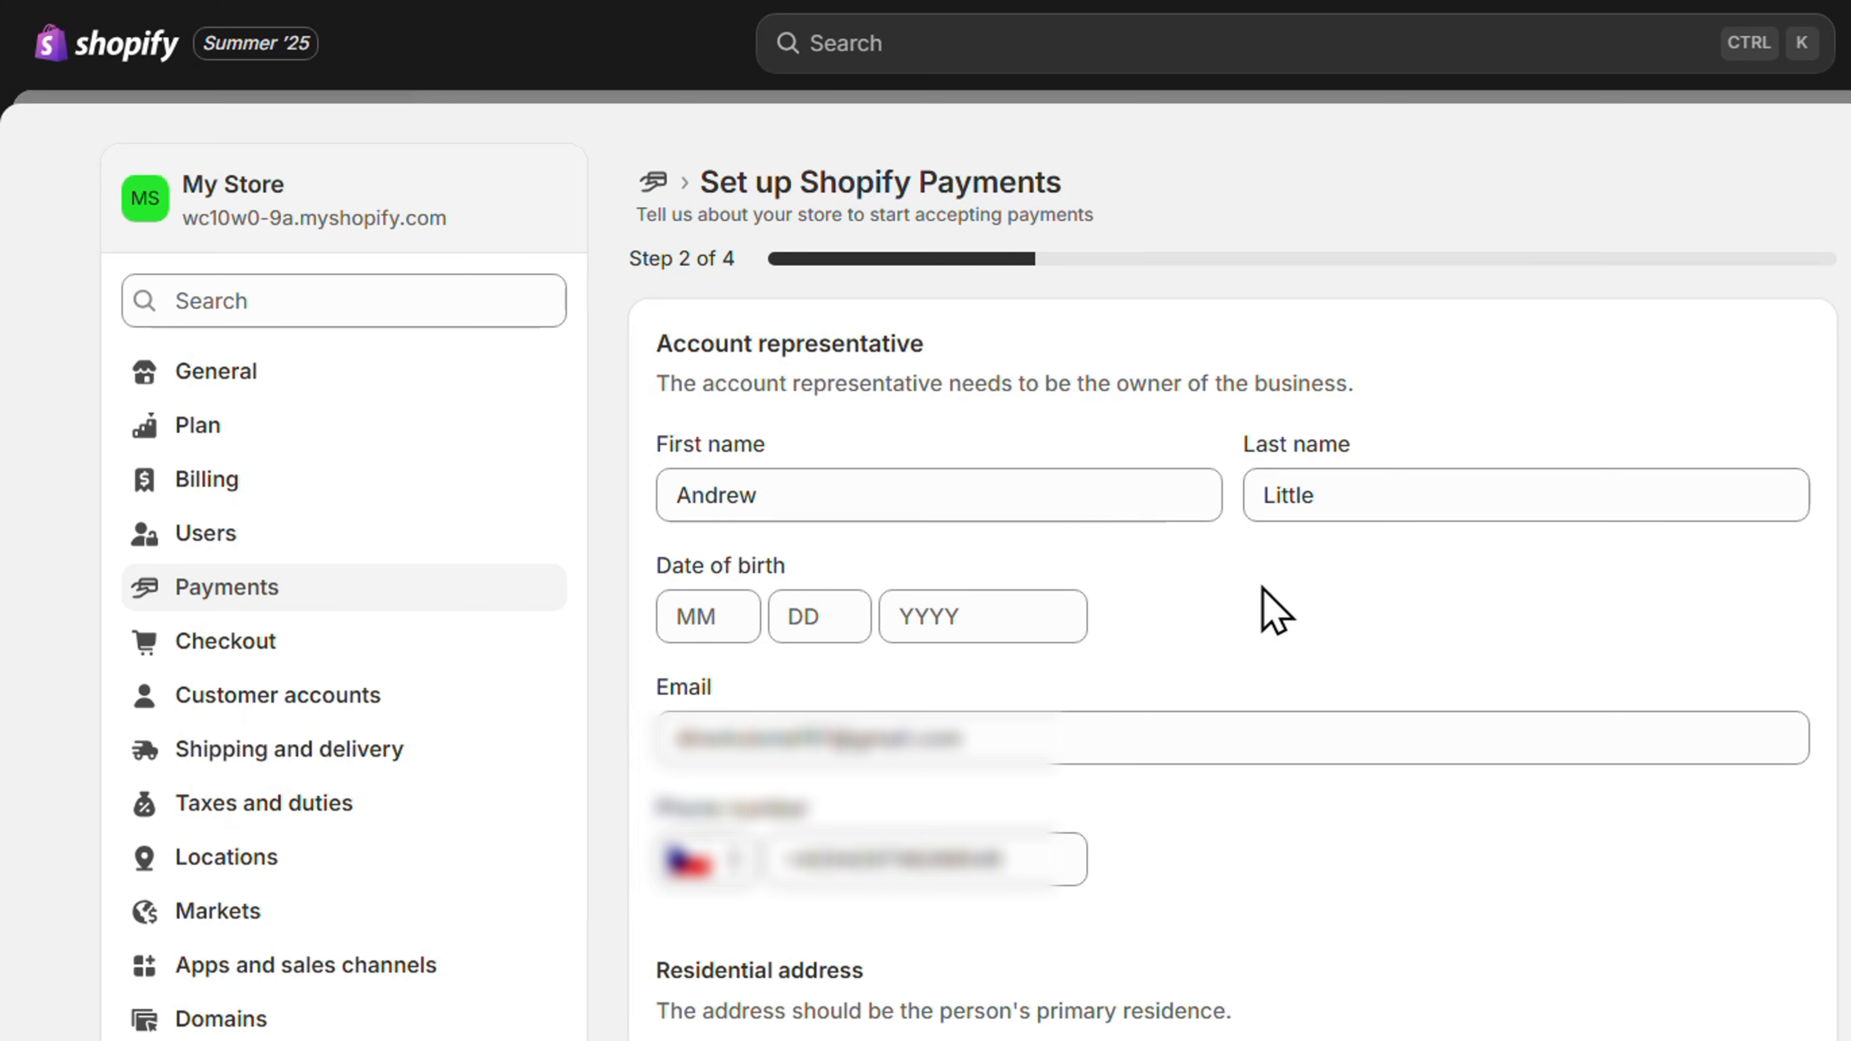
Review the account representative and residential address fields, and leave the Shopify Payments setup
{"action": "scroll", "coordinate": [897, 679], "scroll_direction": "down", "scroll_amount": 5}
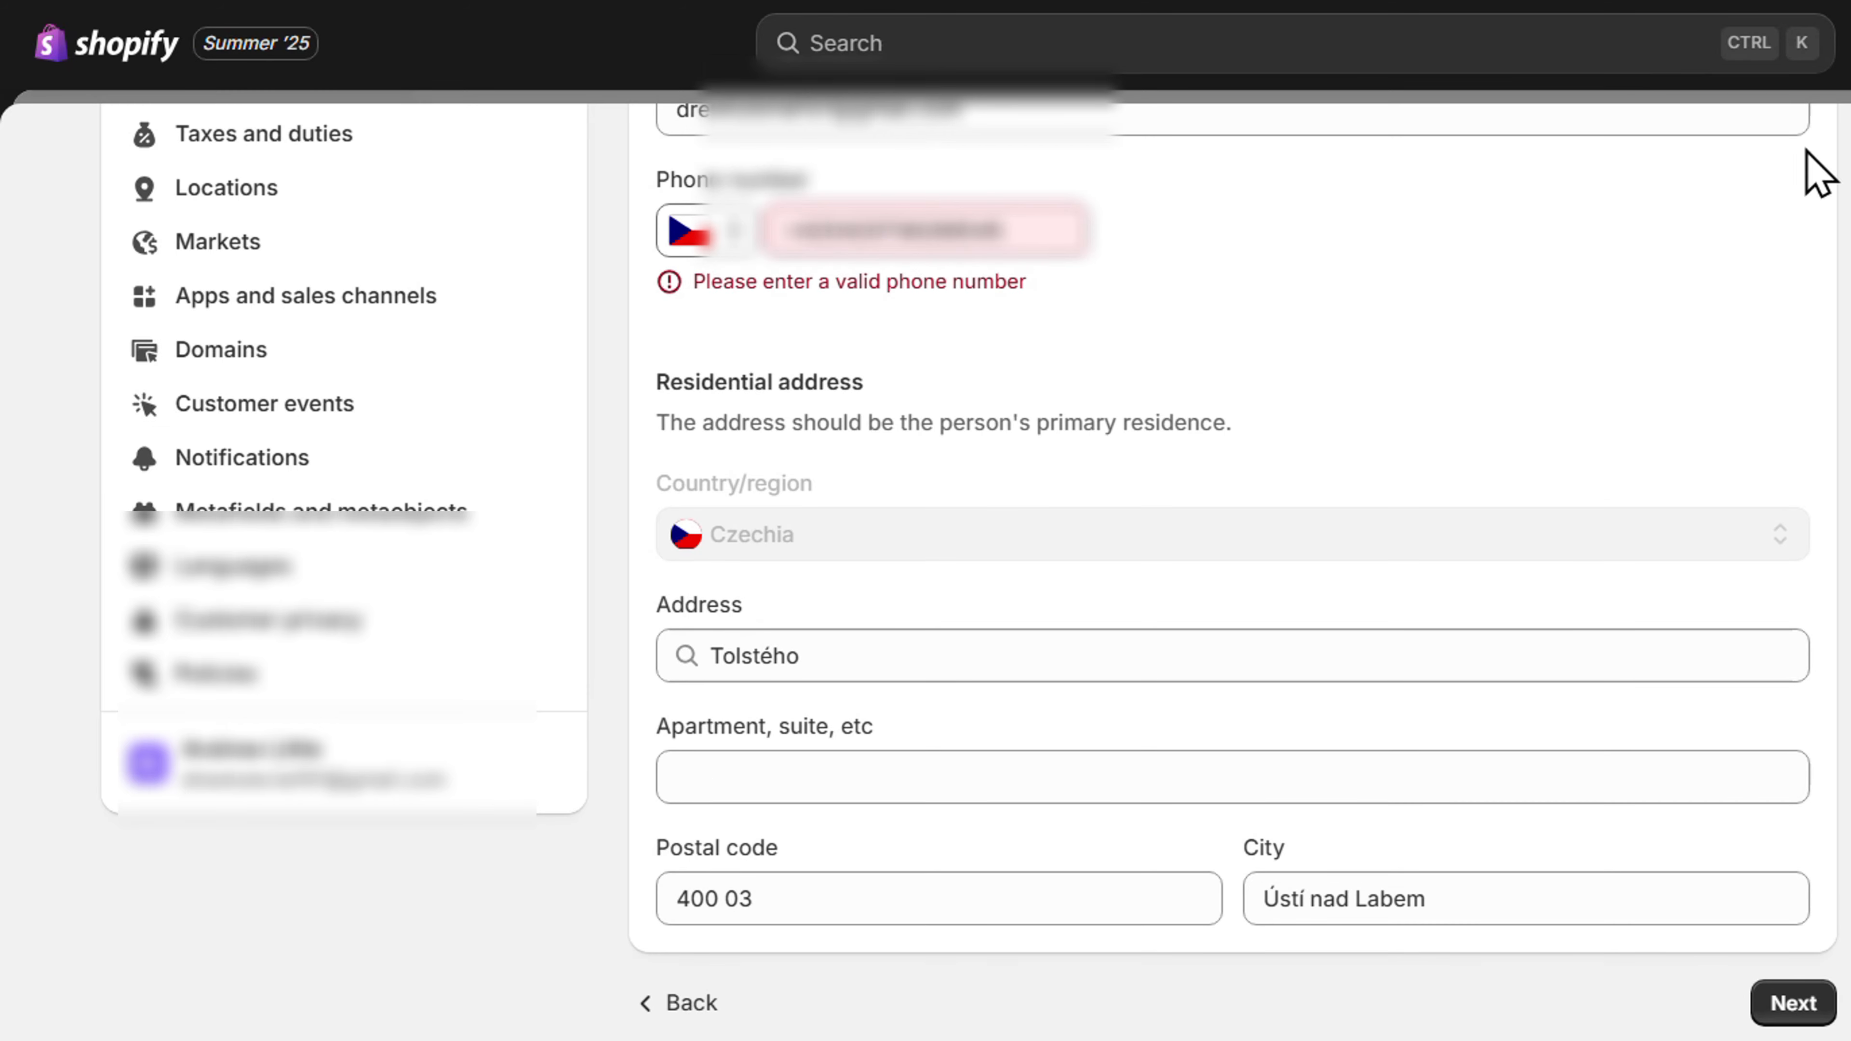
{"action": "scroll", "coordinate": [1021, 437], "scroll_direction": "up", "scroll_amount": 2}
{"action": "scroll", "coordinate": [1443, 598], "scroll_direction": "down", "scroll_amount": 2}
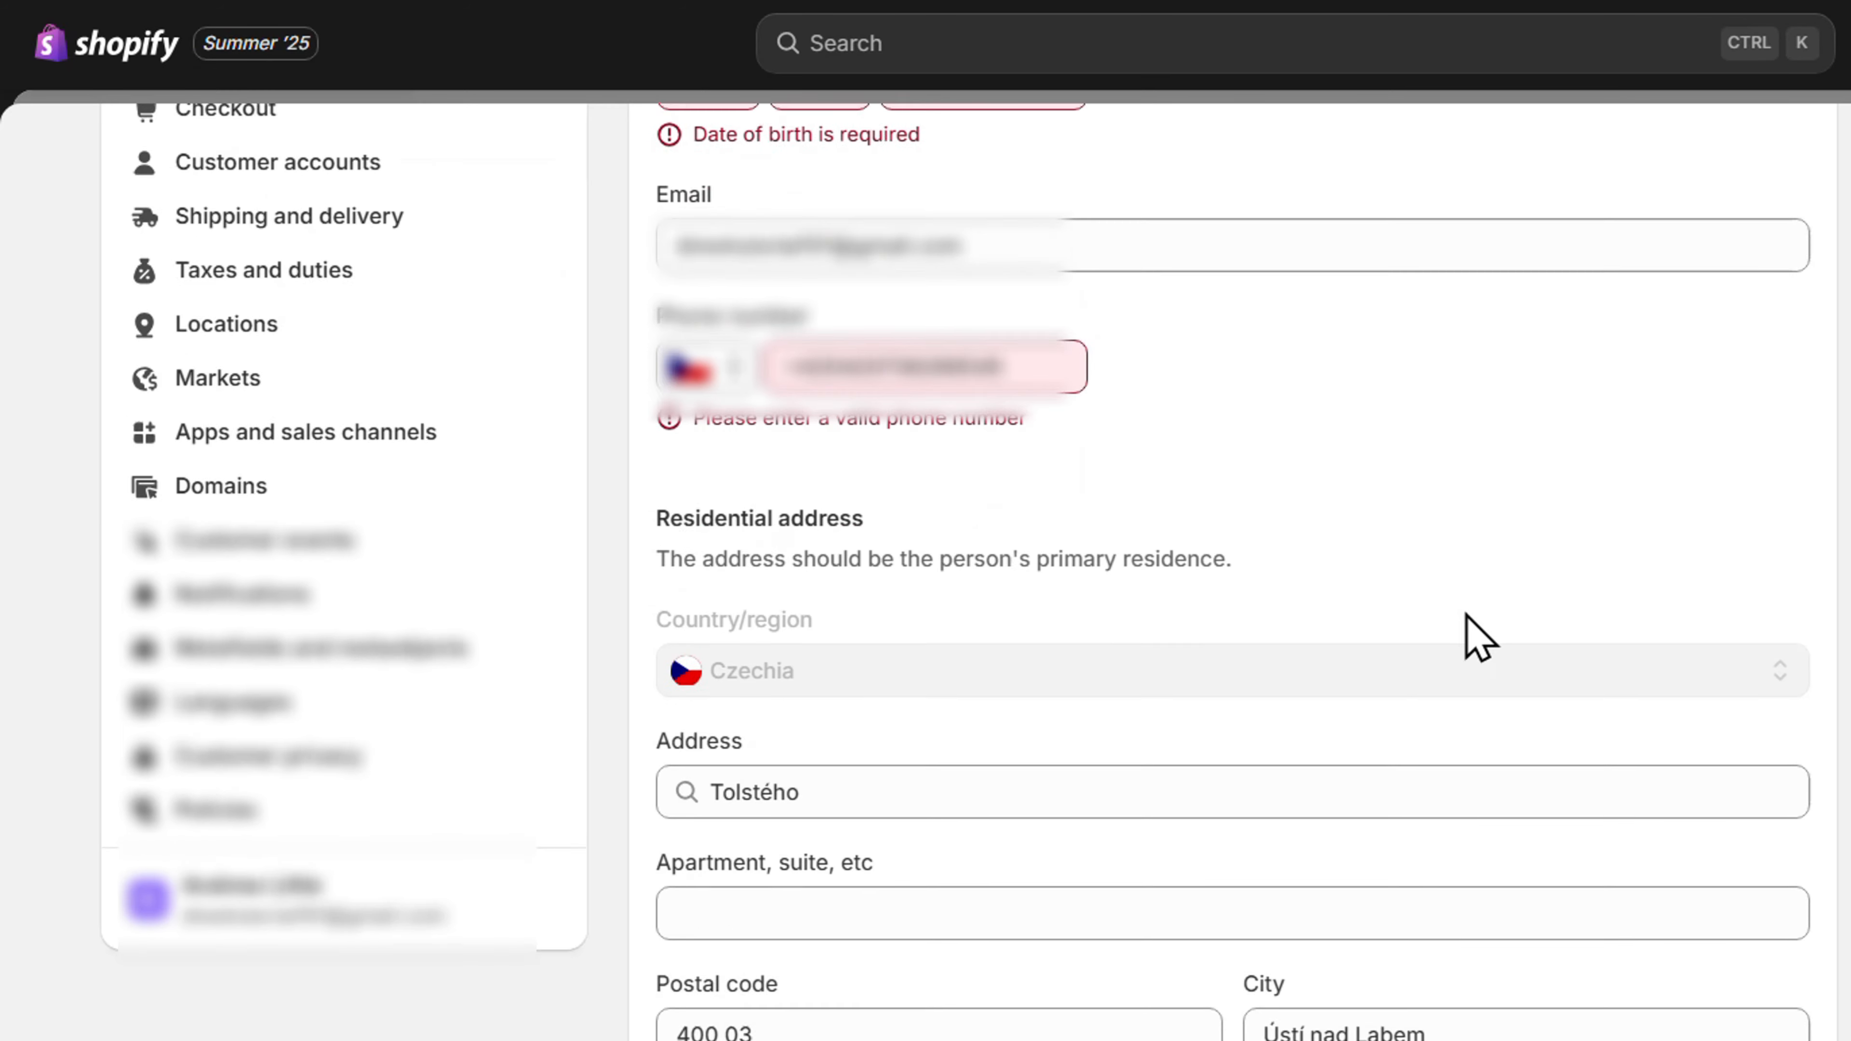
{"action": "scroll", "coordinate": [1312, 467], "scroll_direction": "up", "scroll_amount": 2}
{"action": "scroll", "coordinate": [1274, 436], "scroll_direction": "up", "scroll_amount": 5}
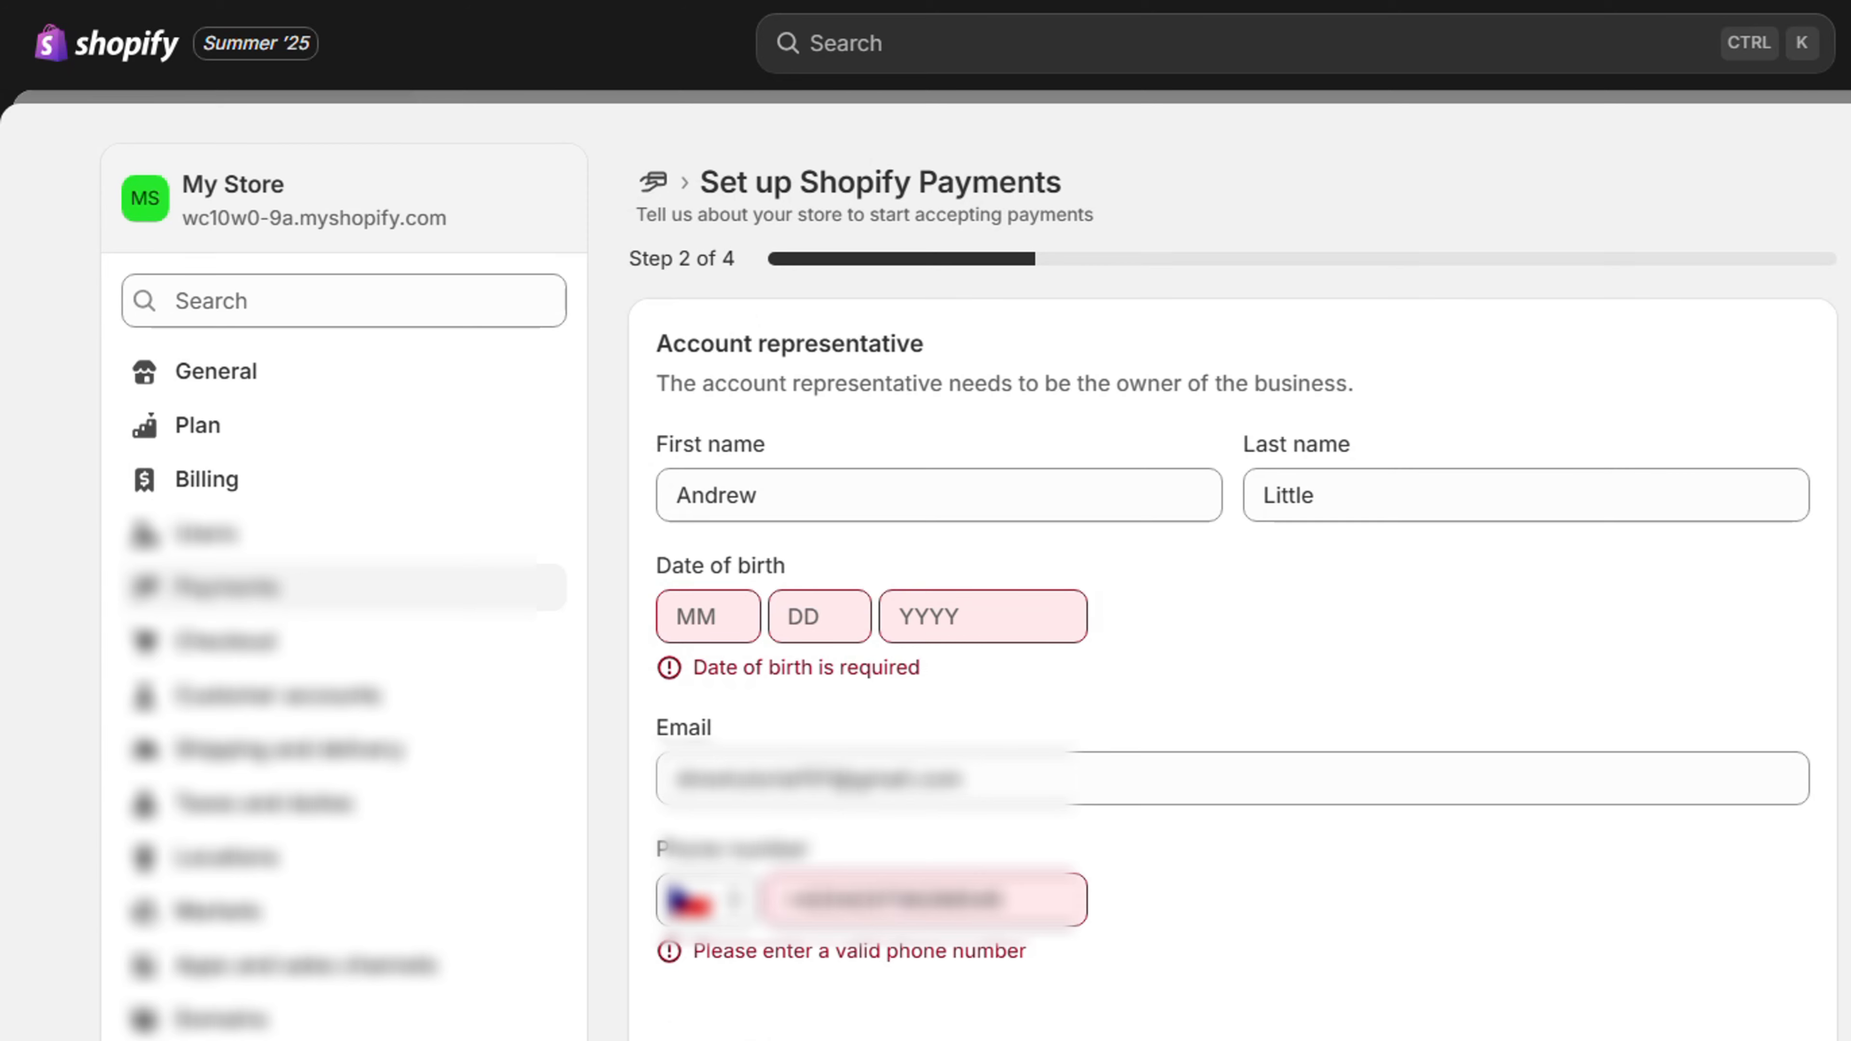
{"action": "key", "text": "Escape"}
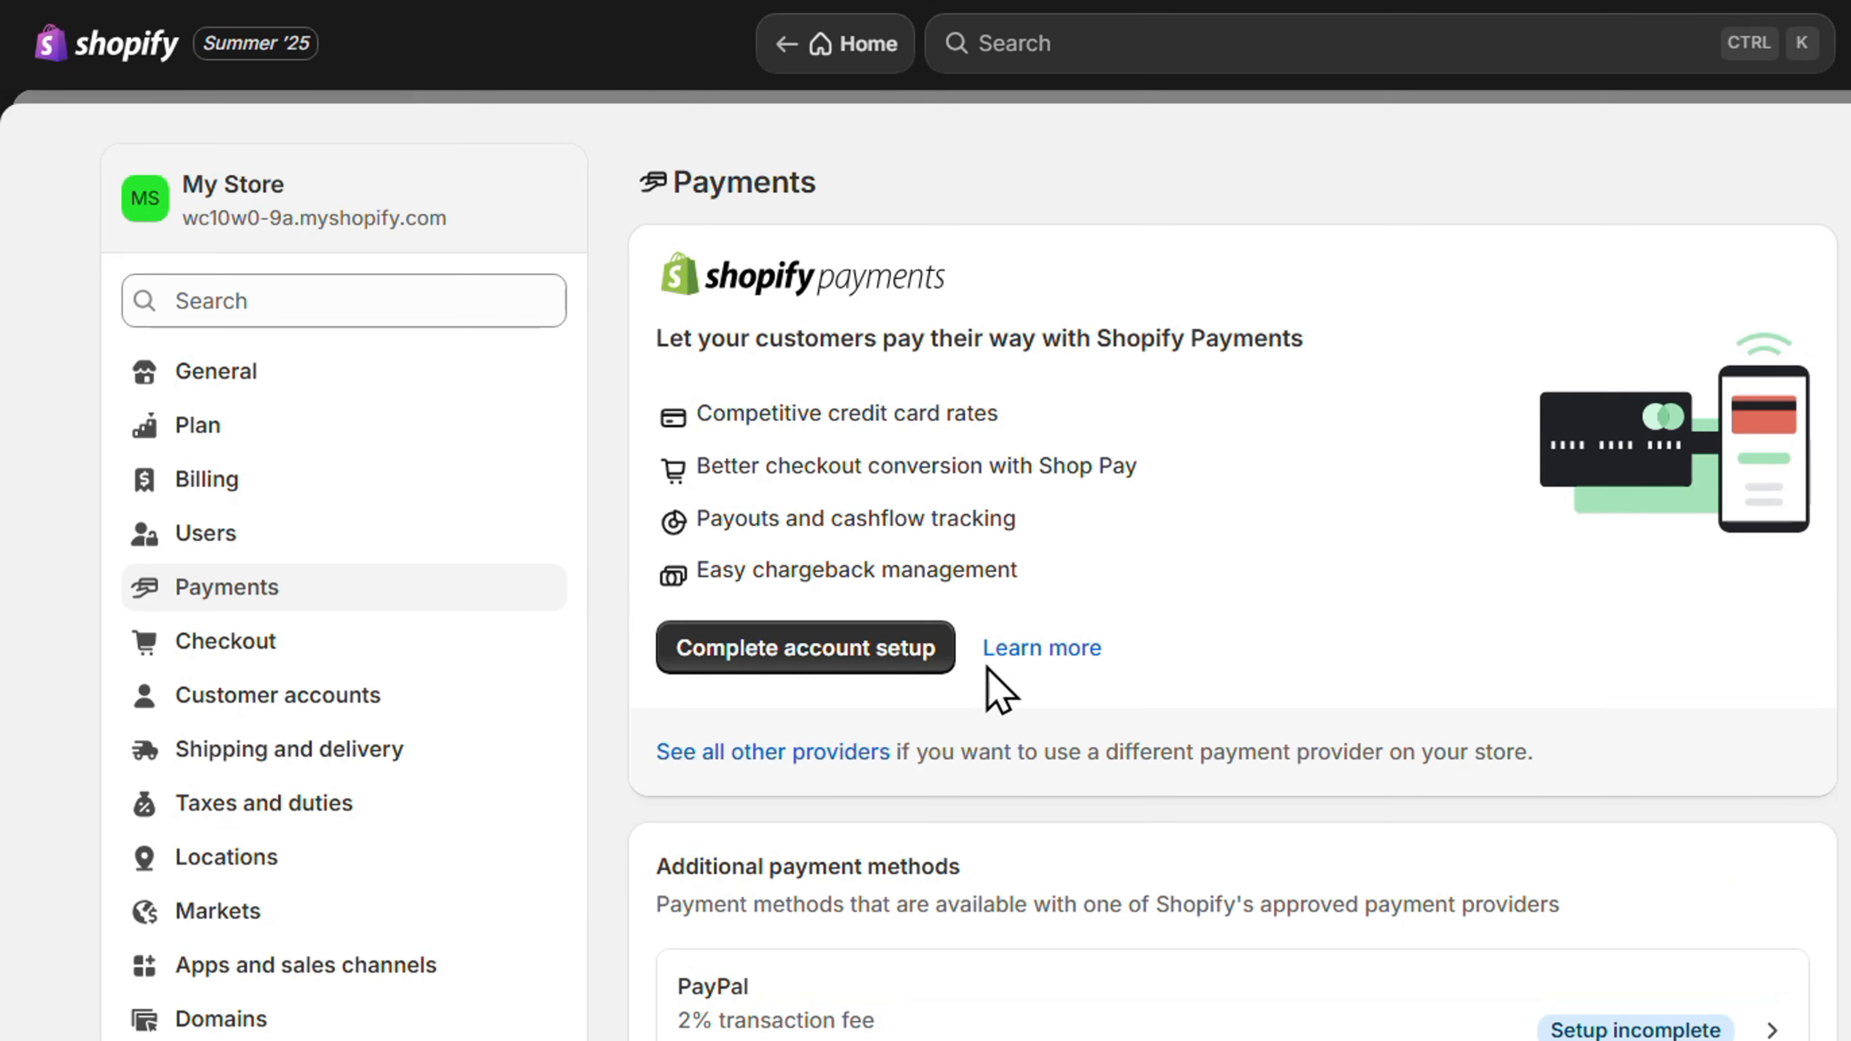
Open the PayPal Express Checkout details from the additional payment methods and request completing its account setup
{"action": "scroll", "coordinate": [1028, 689], "scroll_direction": "down", "scroll_amount": 5}
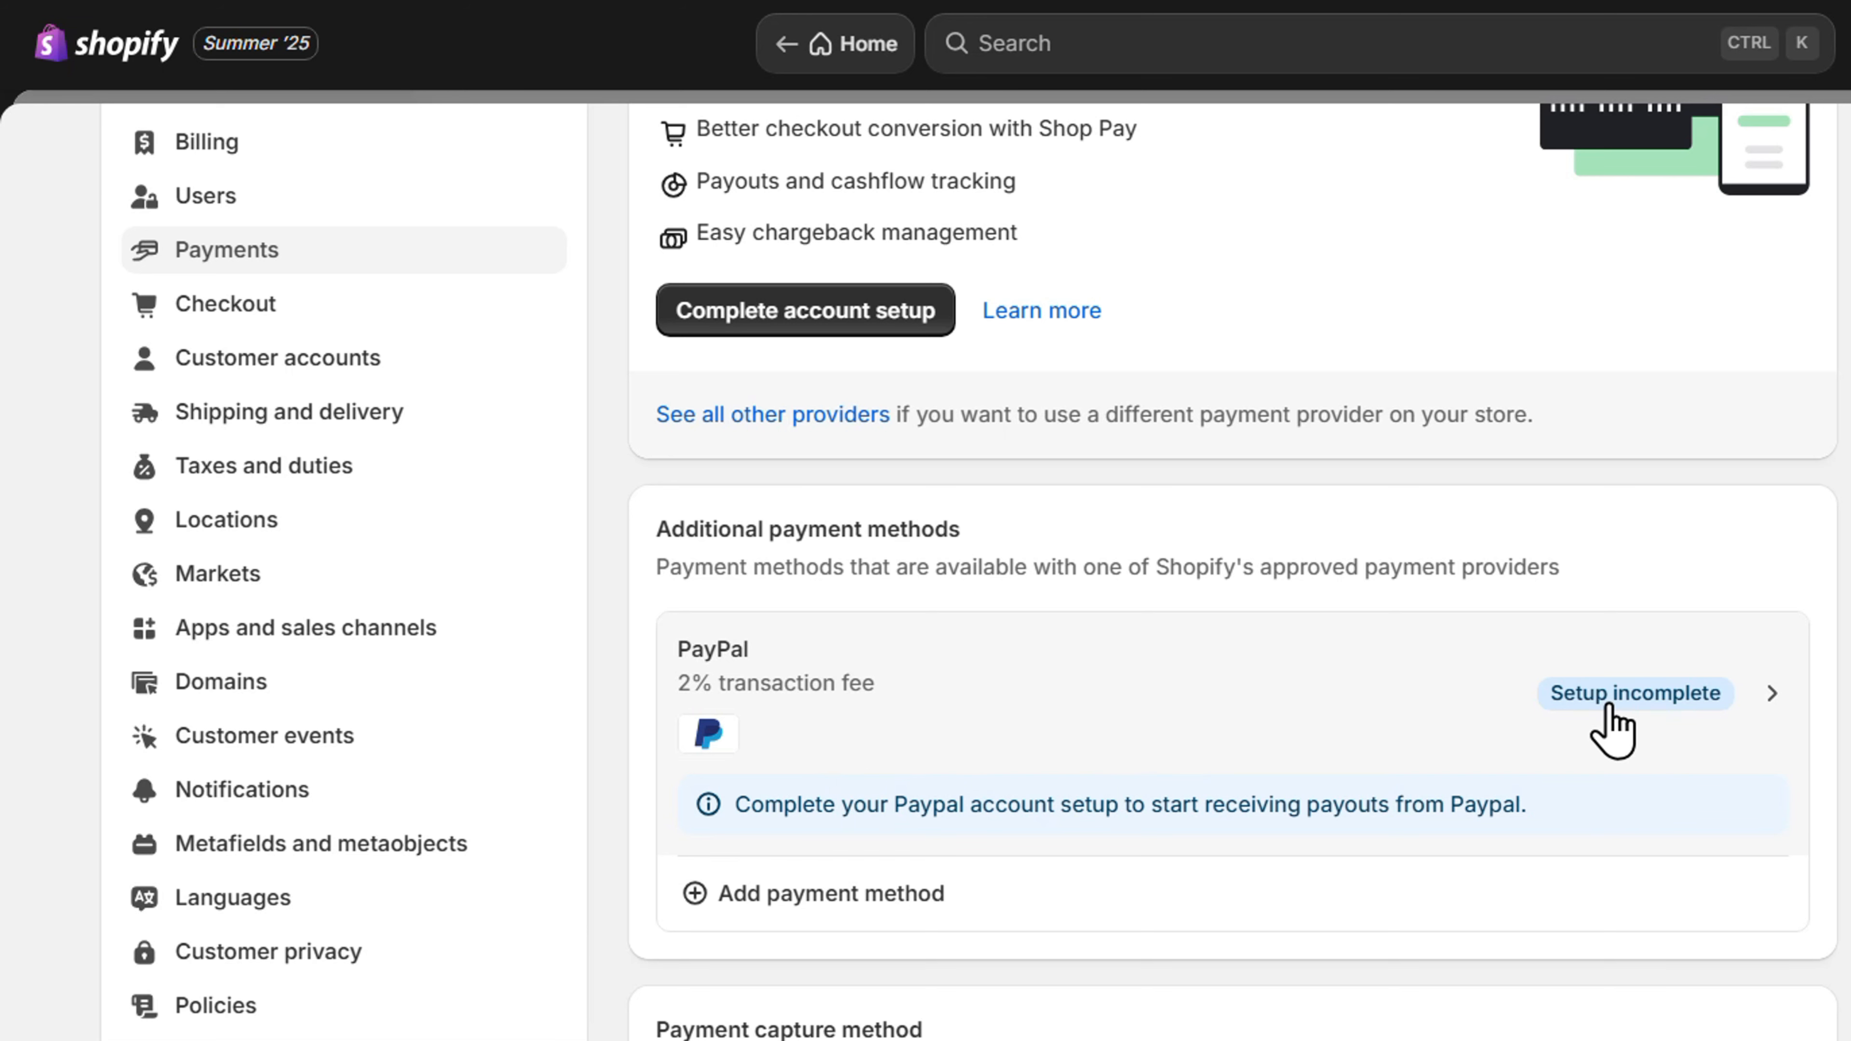
{"action": "left_click", "coordinate": [1646, 702]}
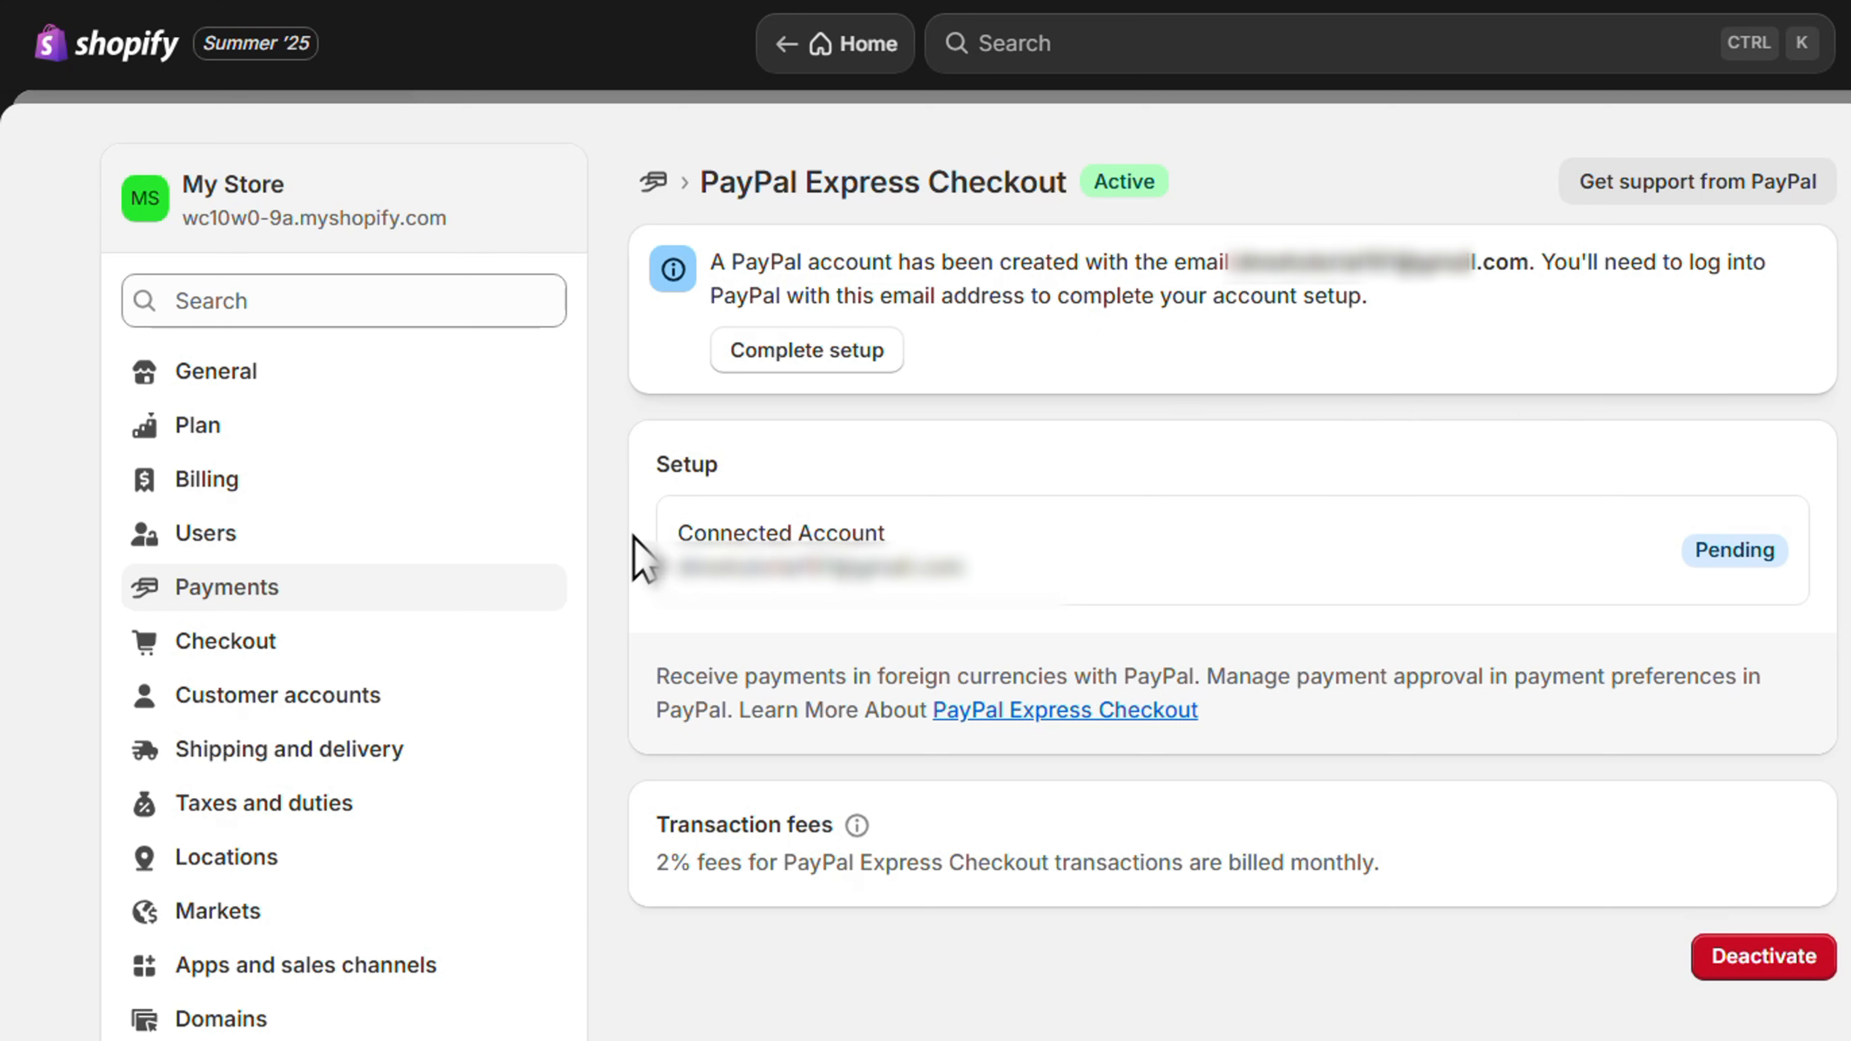
{"action": "left_click", "coordinate": [840, 357]}
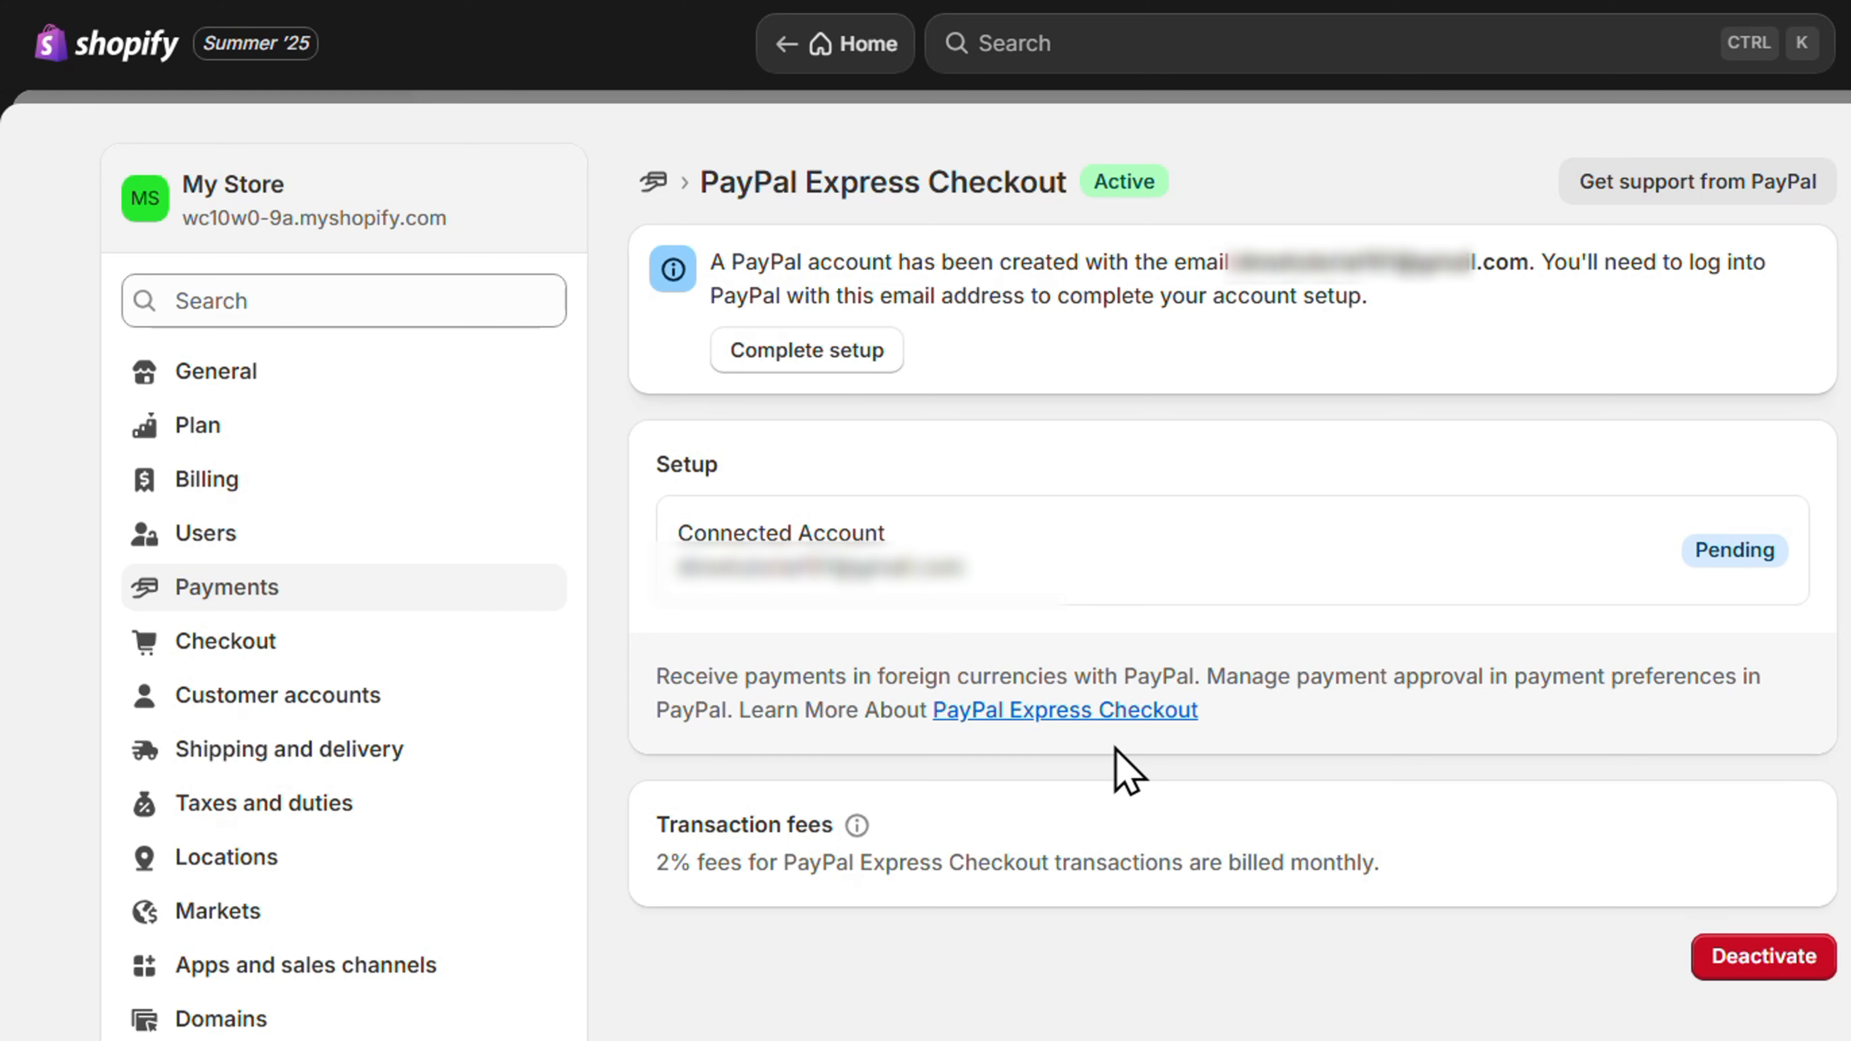
Return to the payment settings and start adding another payment method
{"action": "left_click", "coordinate": [240, 589]}
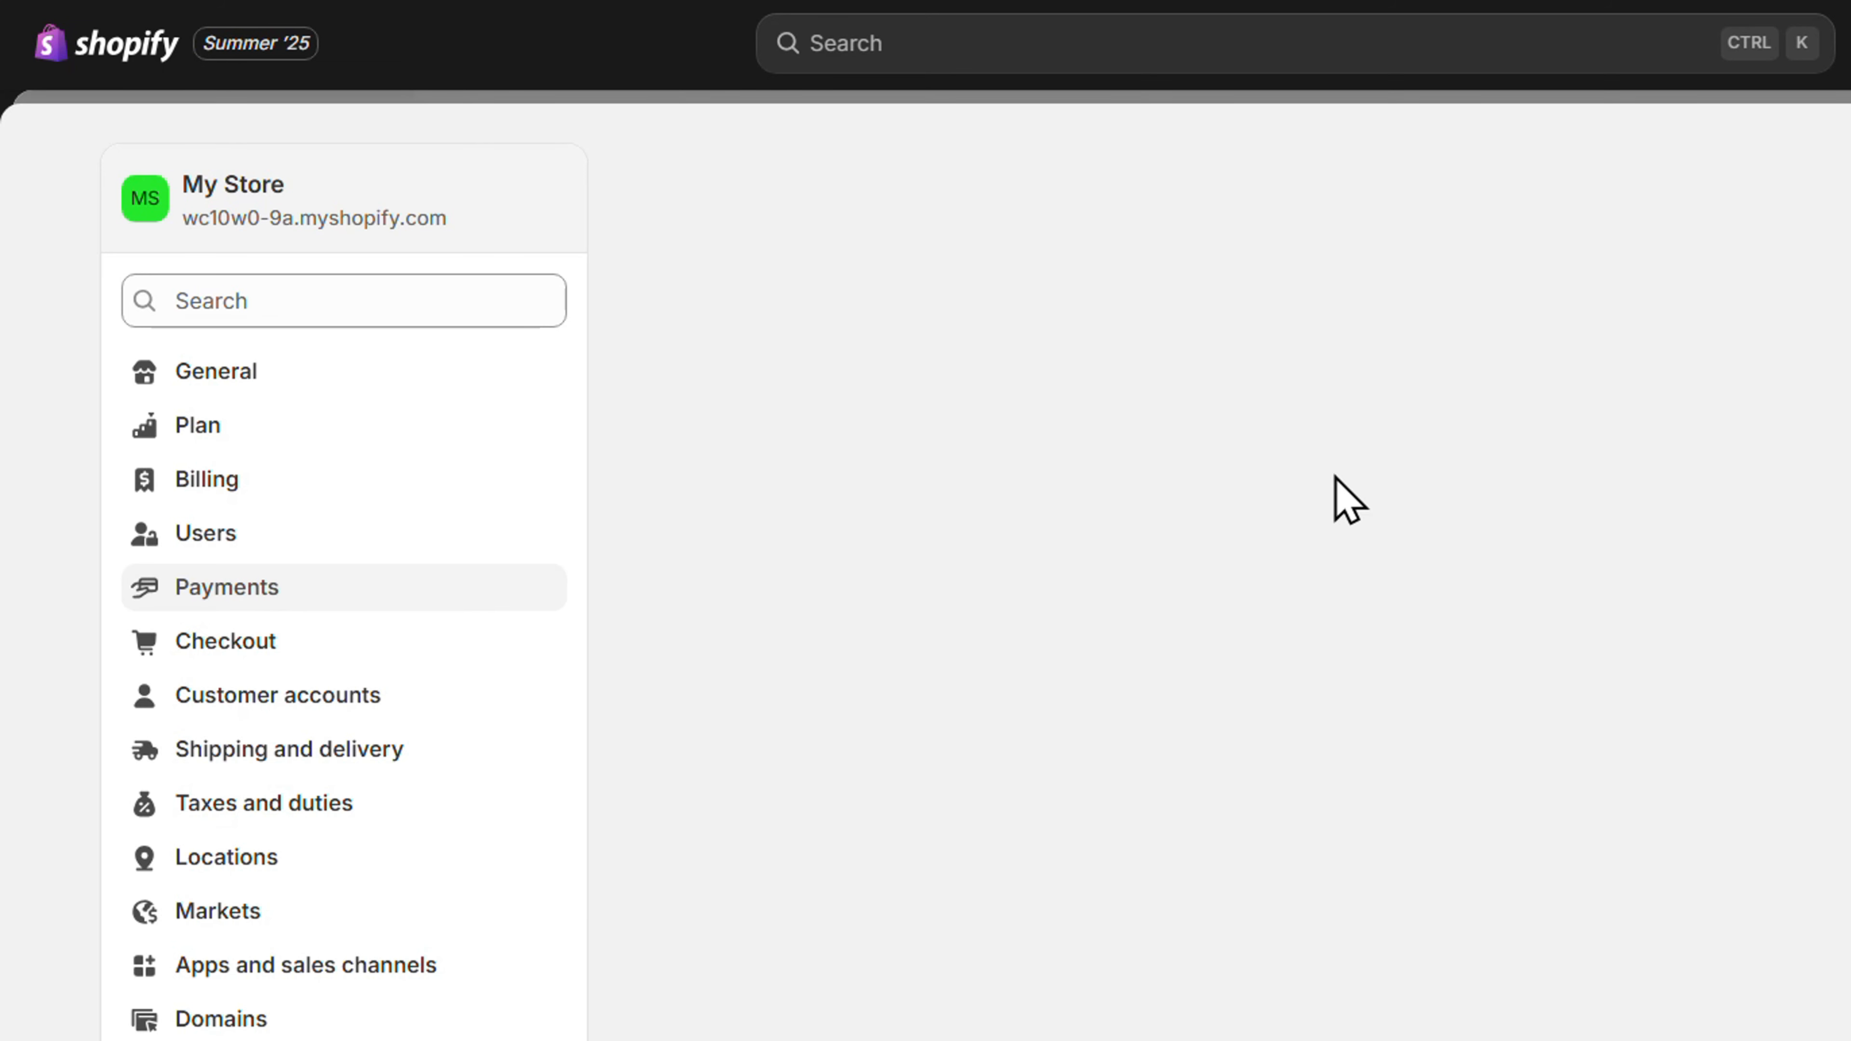
{"action": "scroll", "coordinate": [1278, 529], "scroll_direction": "down", "scroll_amount": 9}
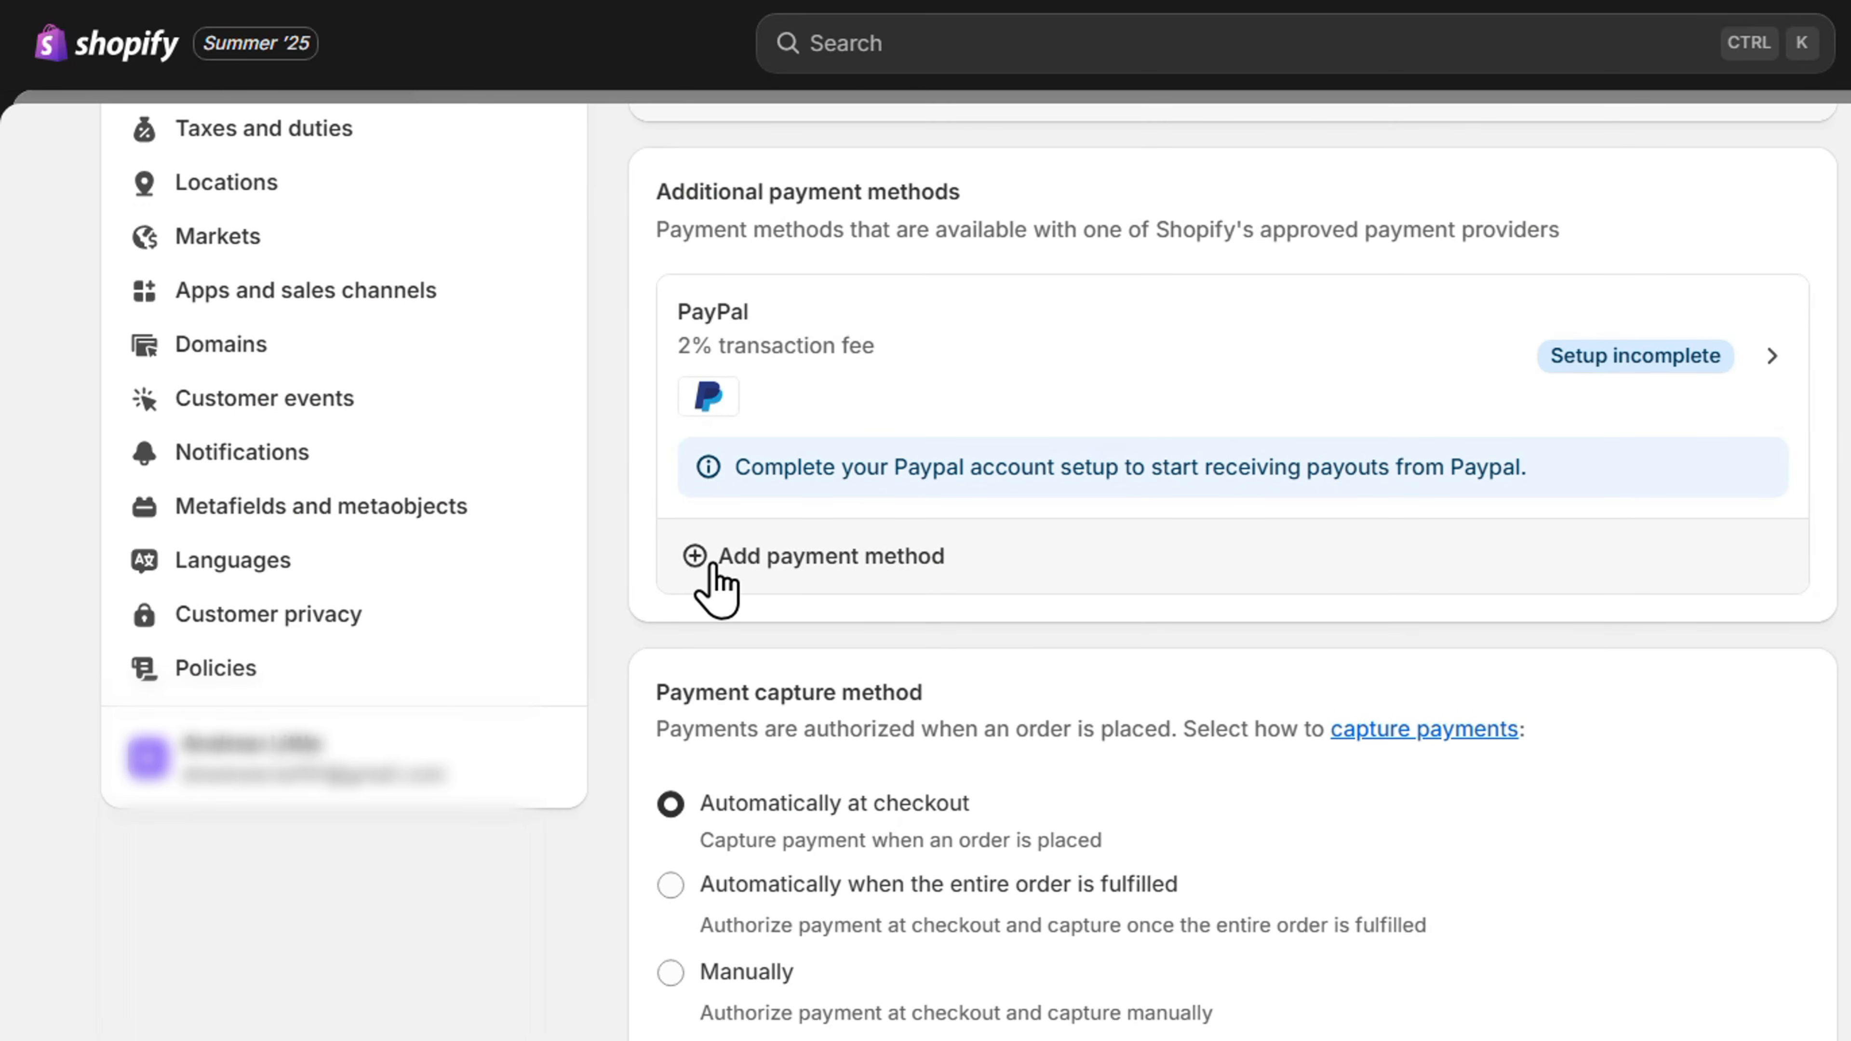
{"action": "left_click", "coordinate": [722, 576]}
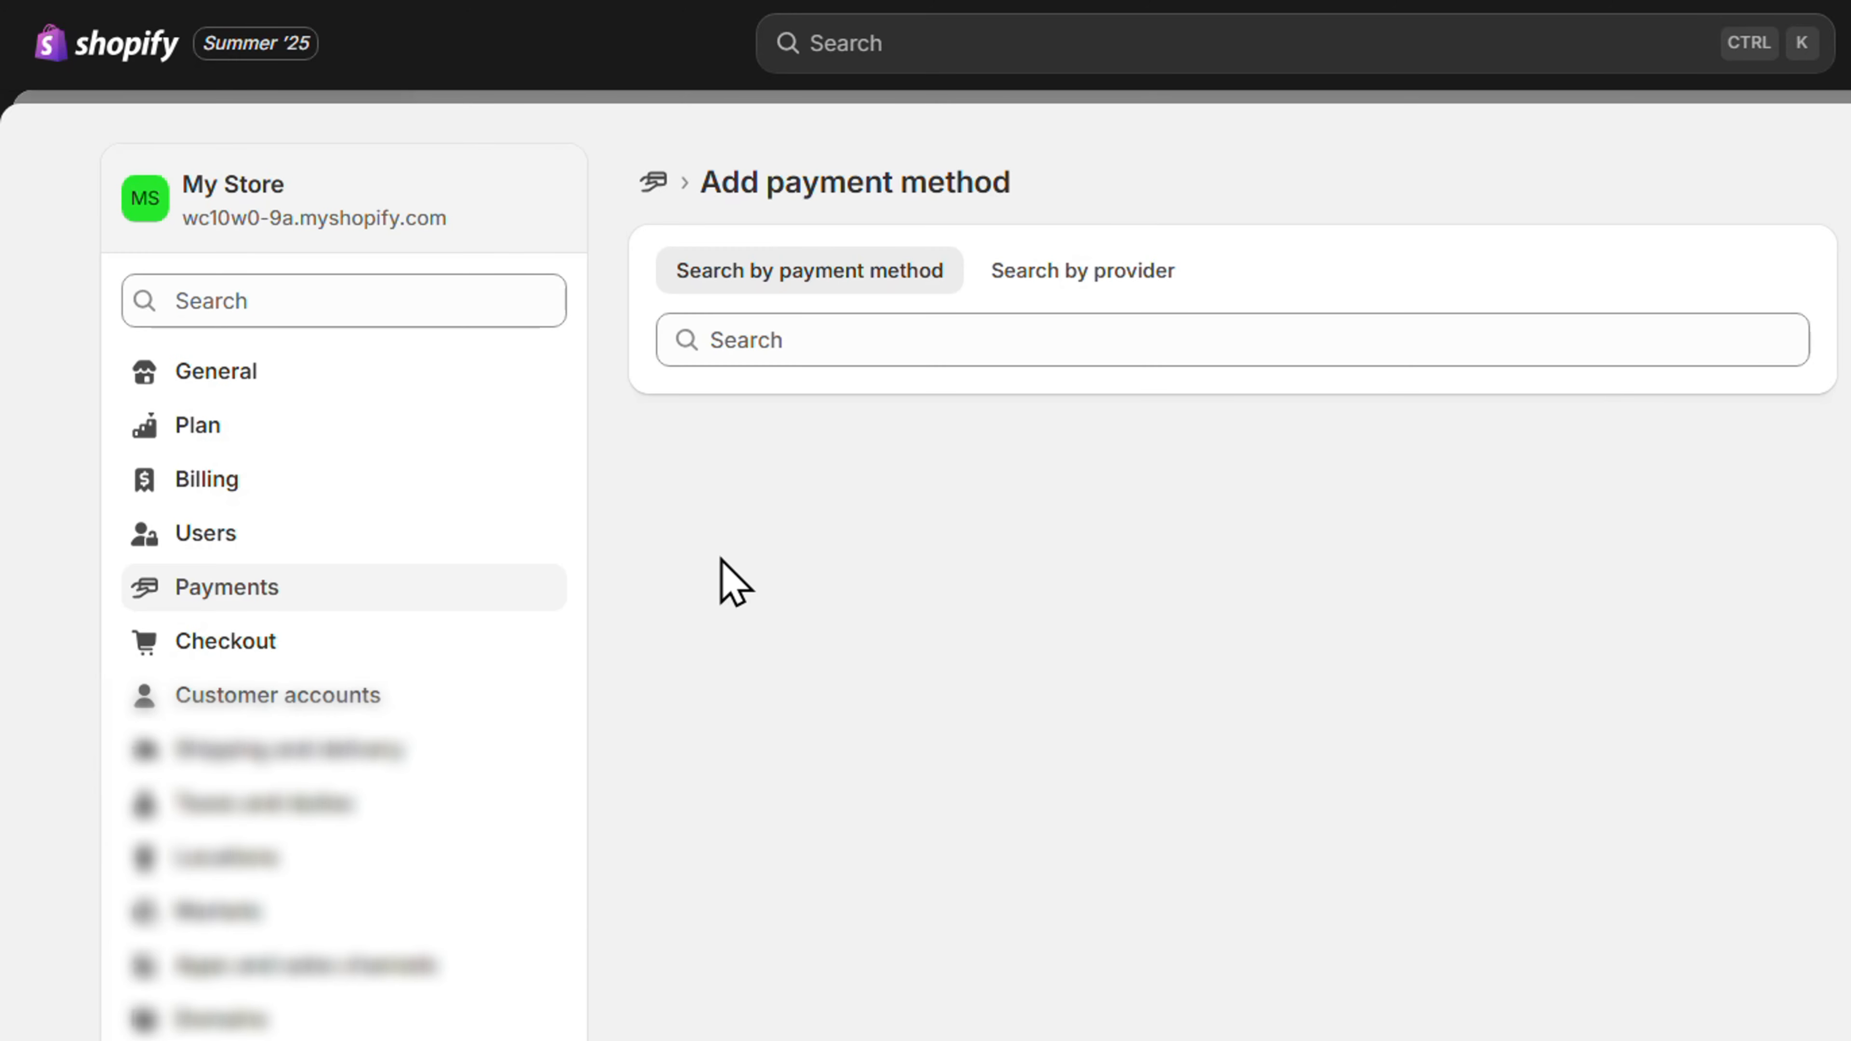
Search the available payment methods for "visa" and clear the search
{"action": "left_click", "coordinate": [897, 337]}
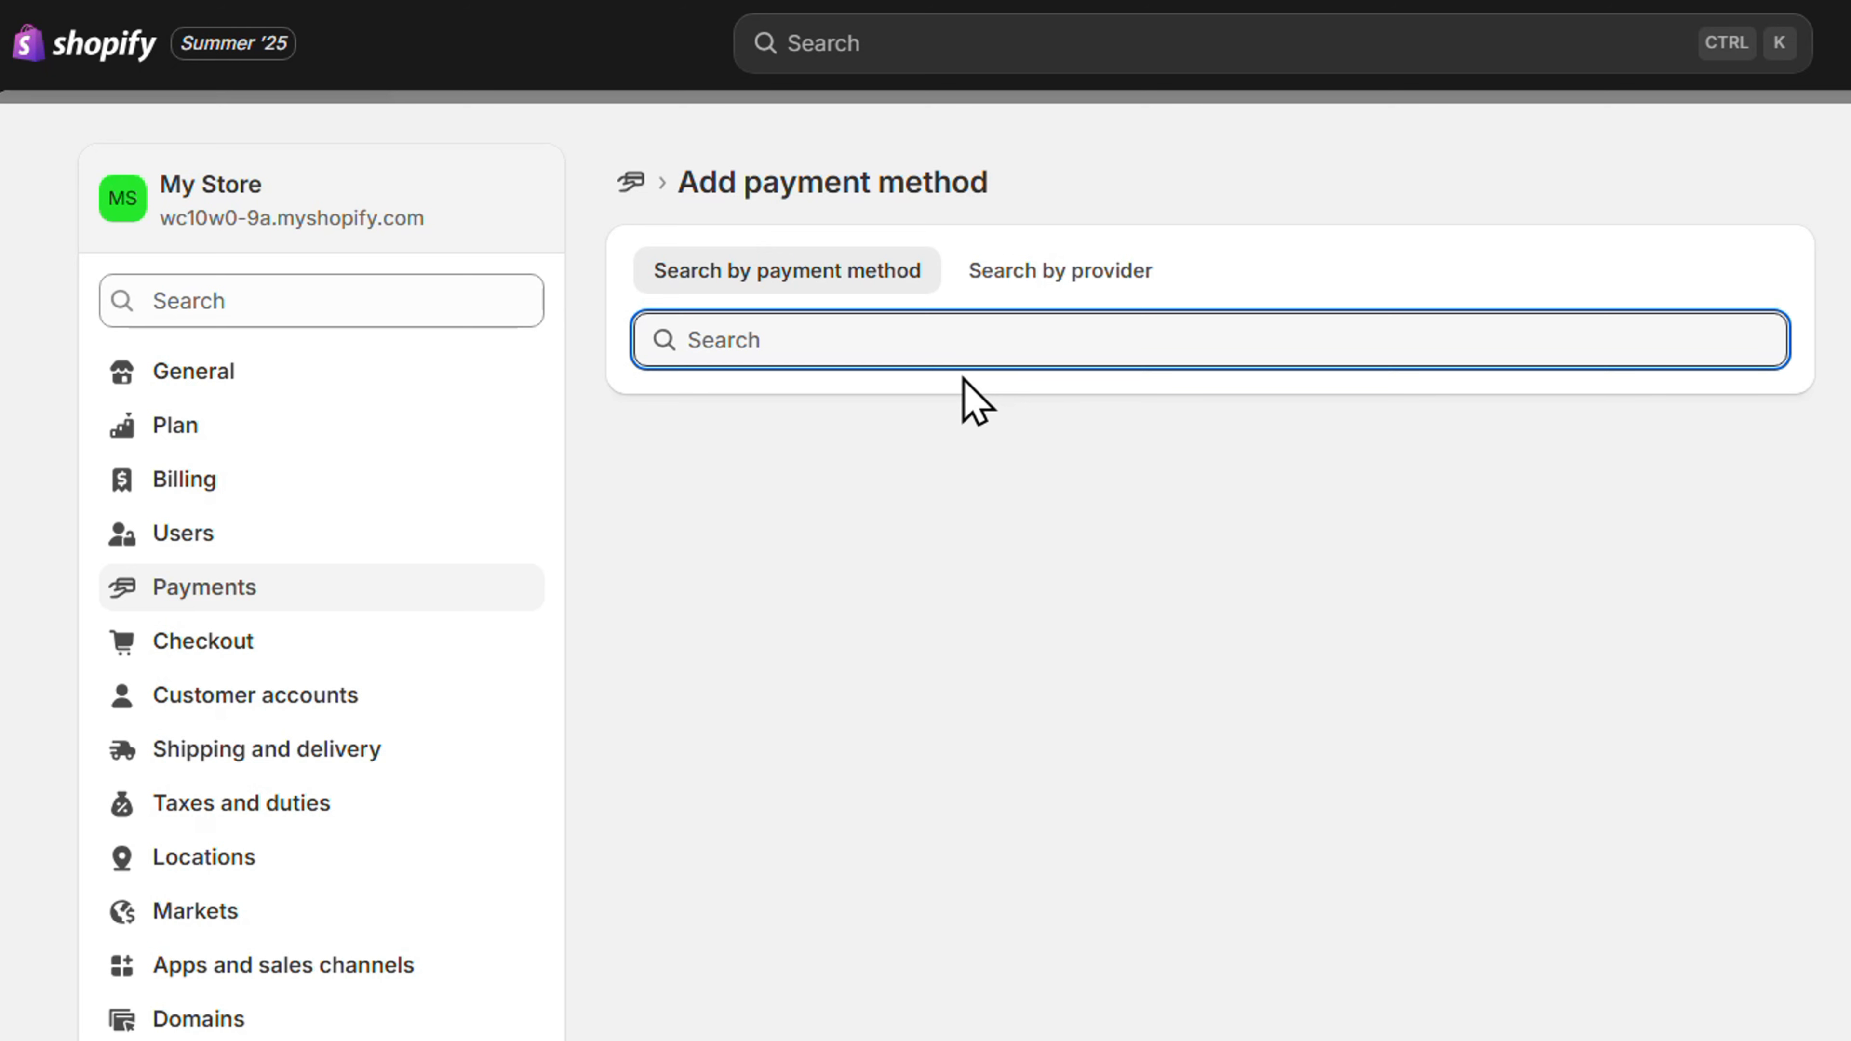
{"action": "type", "text": "visa"}
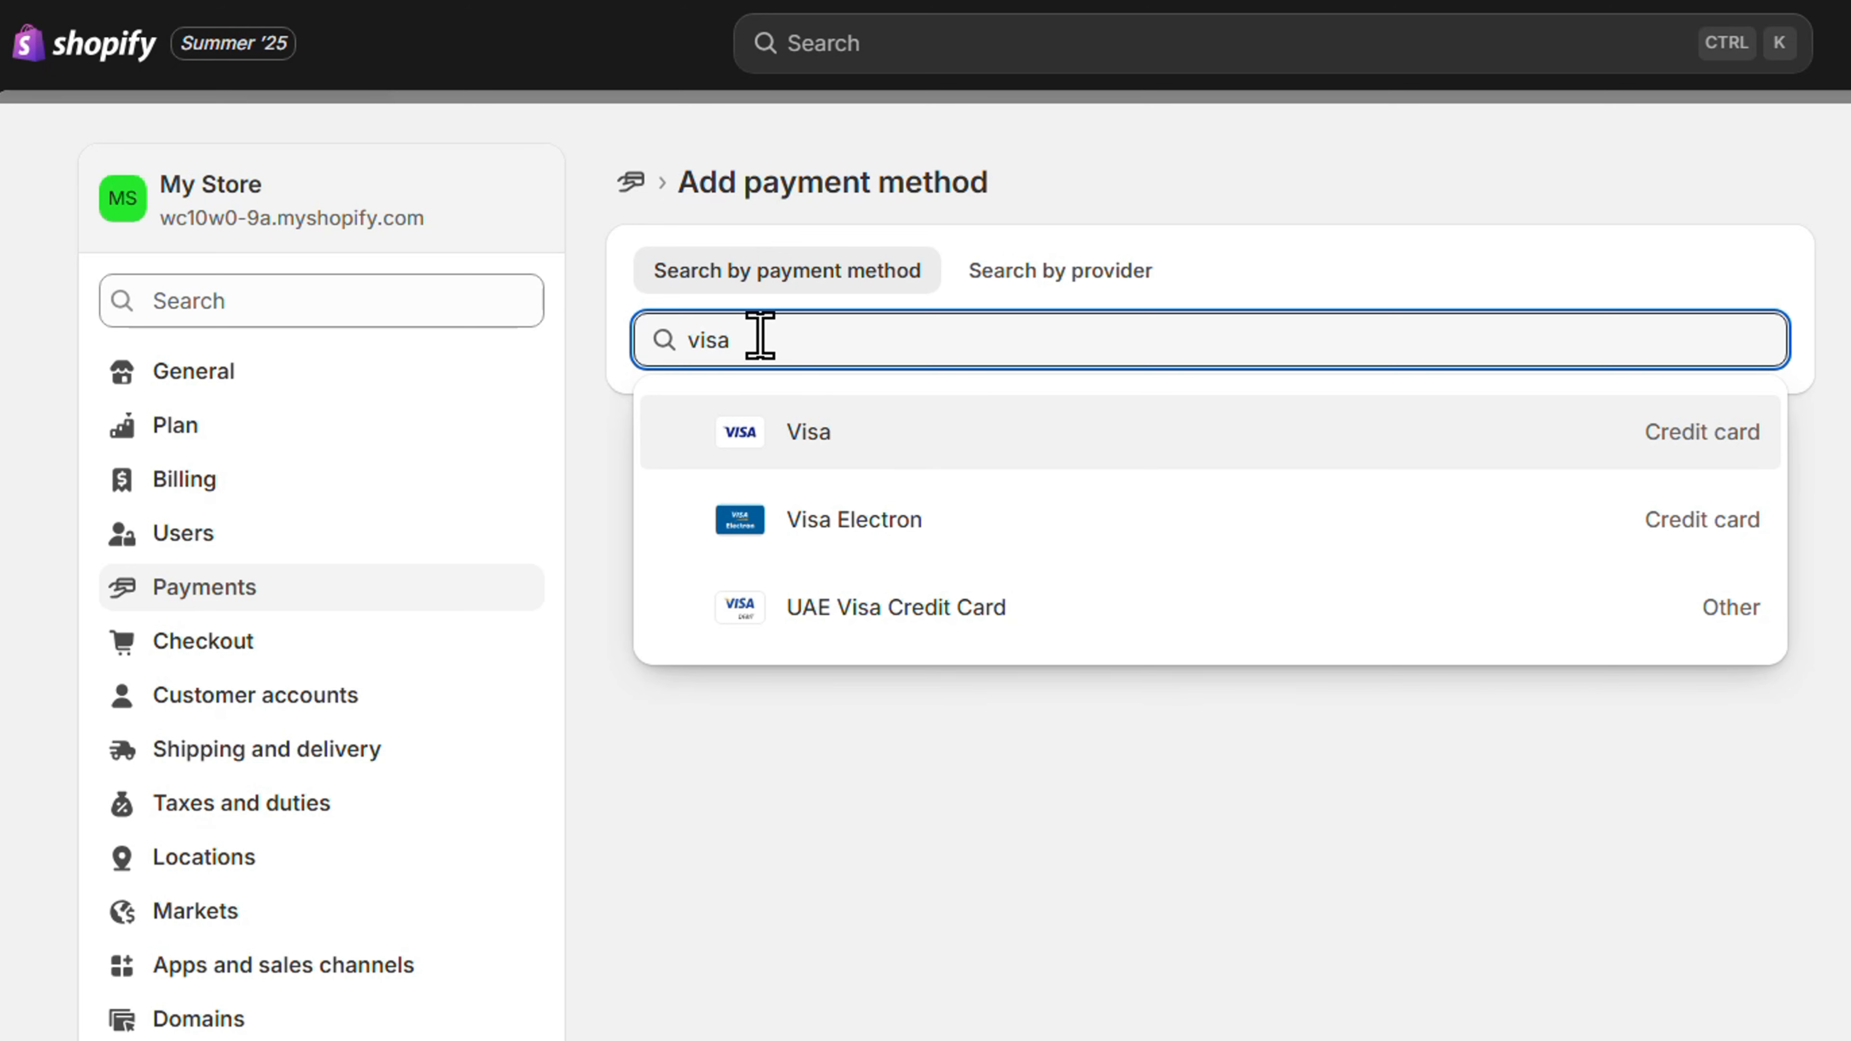
{"action": "key", "text": "BackSpace"}
{"action": "key", "text": "BackSpace"}
{"action": "key", "text": "BackSpace"}
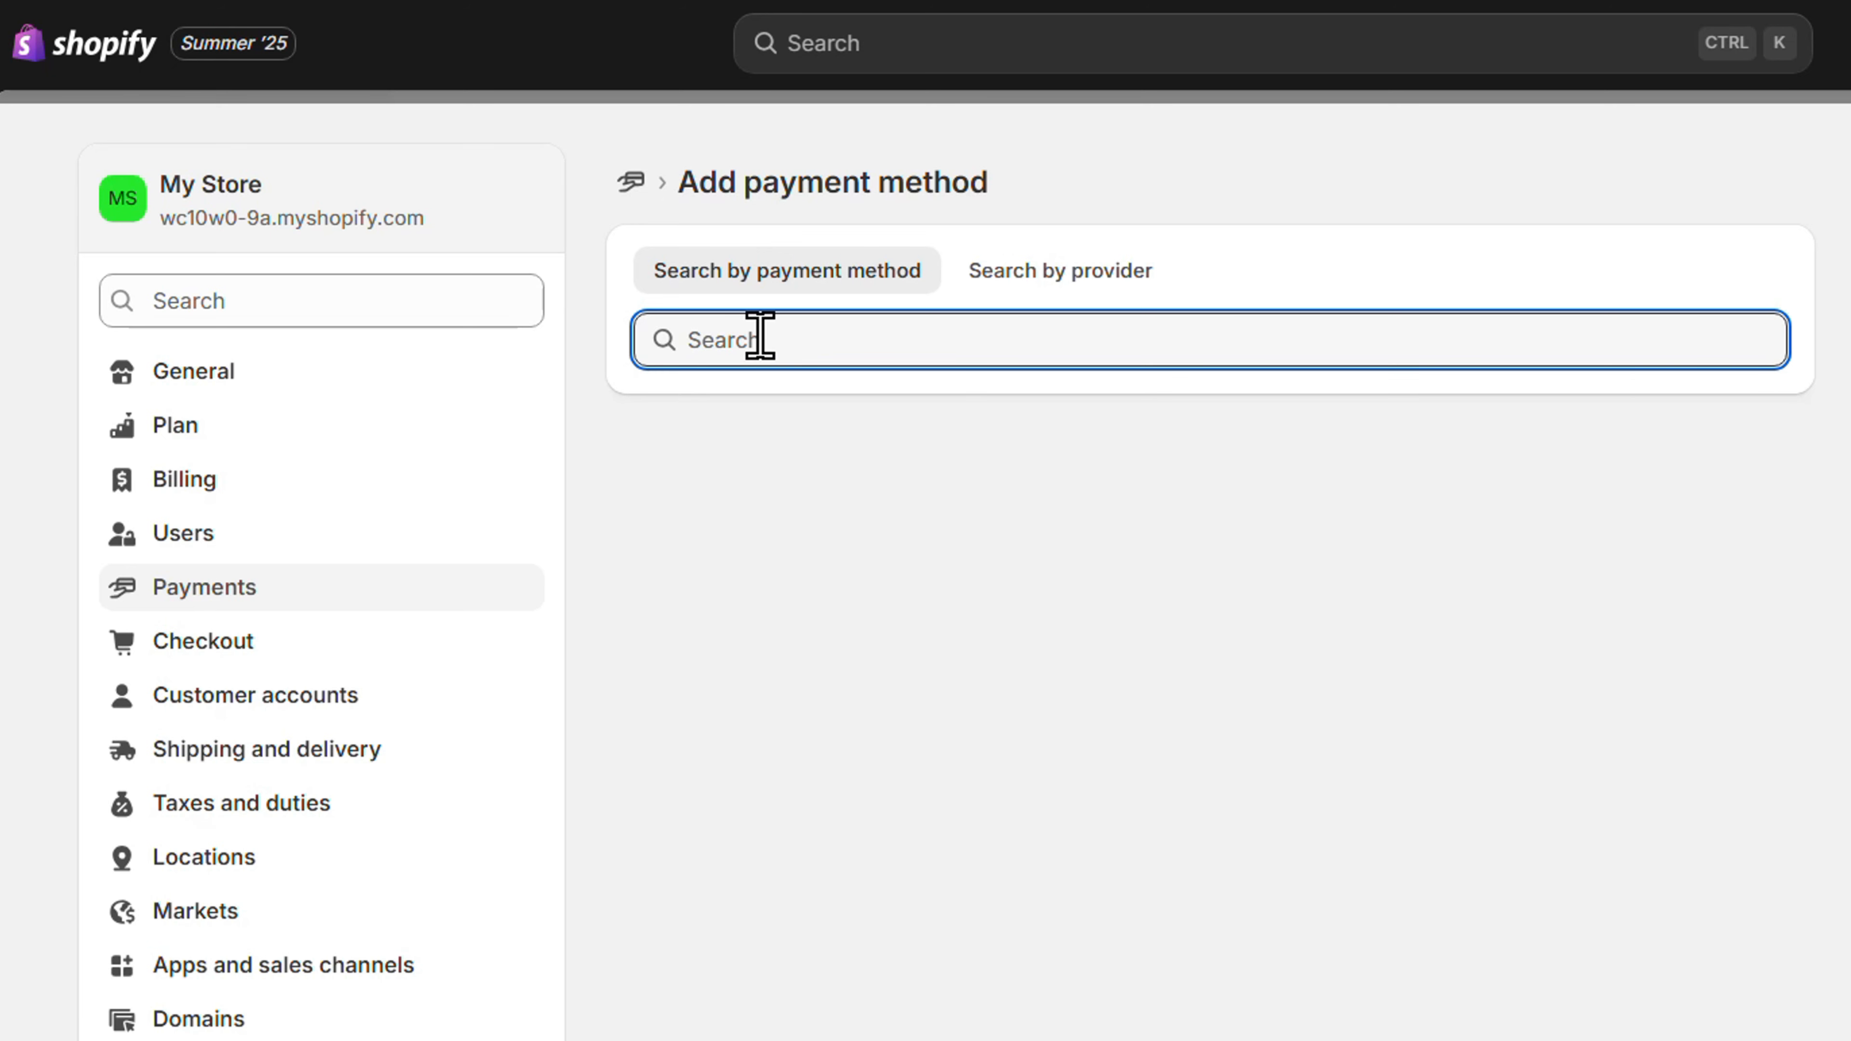
Search the payment methods for "card" and browse the matching card types
{"action": "type", "text": "card"}
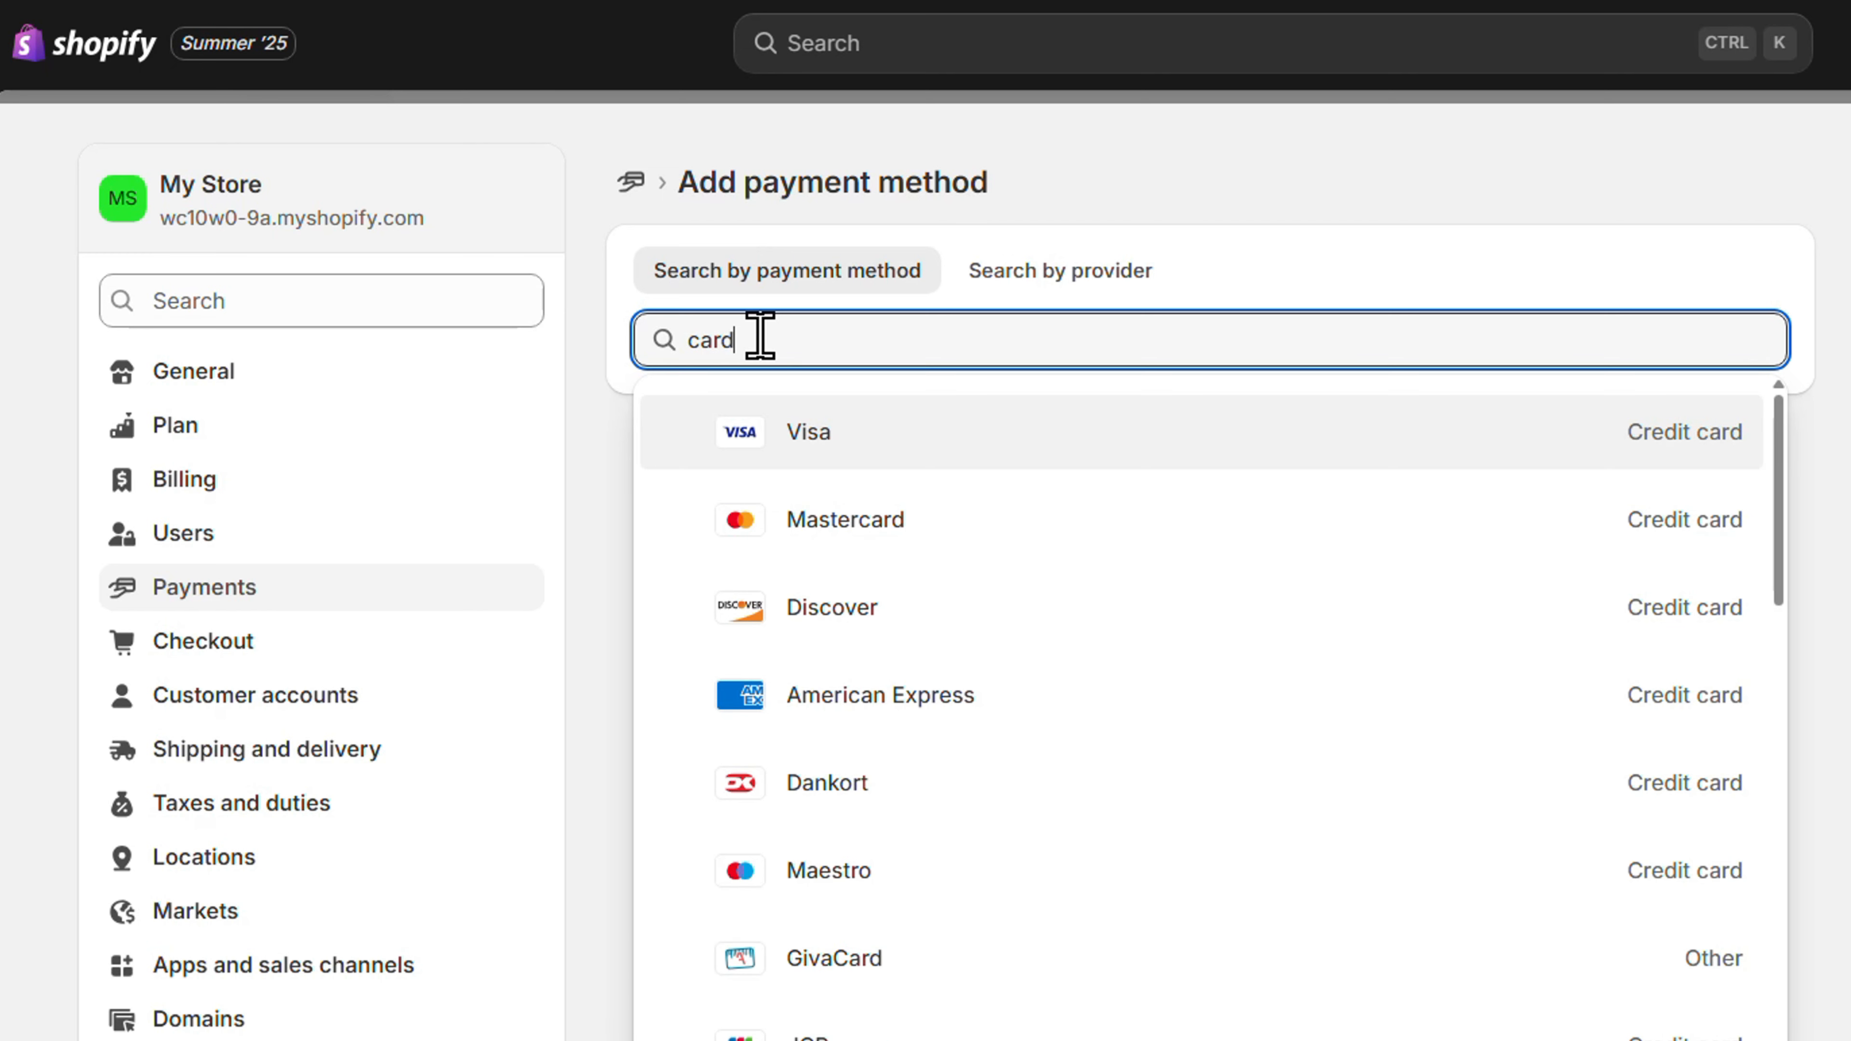
{"action": "scroll", "coordinate": [1104, 669], "scroll_direction": "down", "scroll_amount": 15}
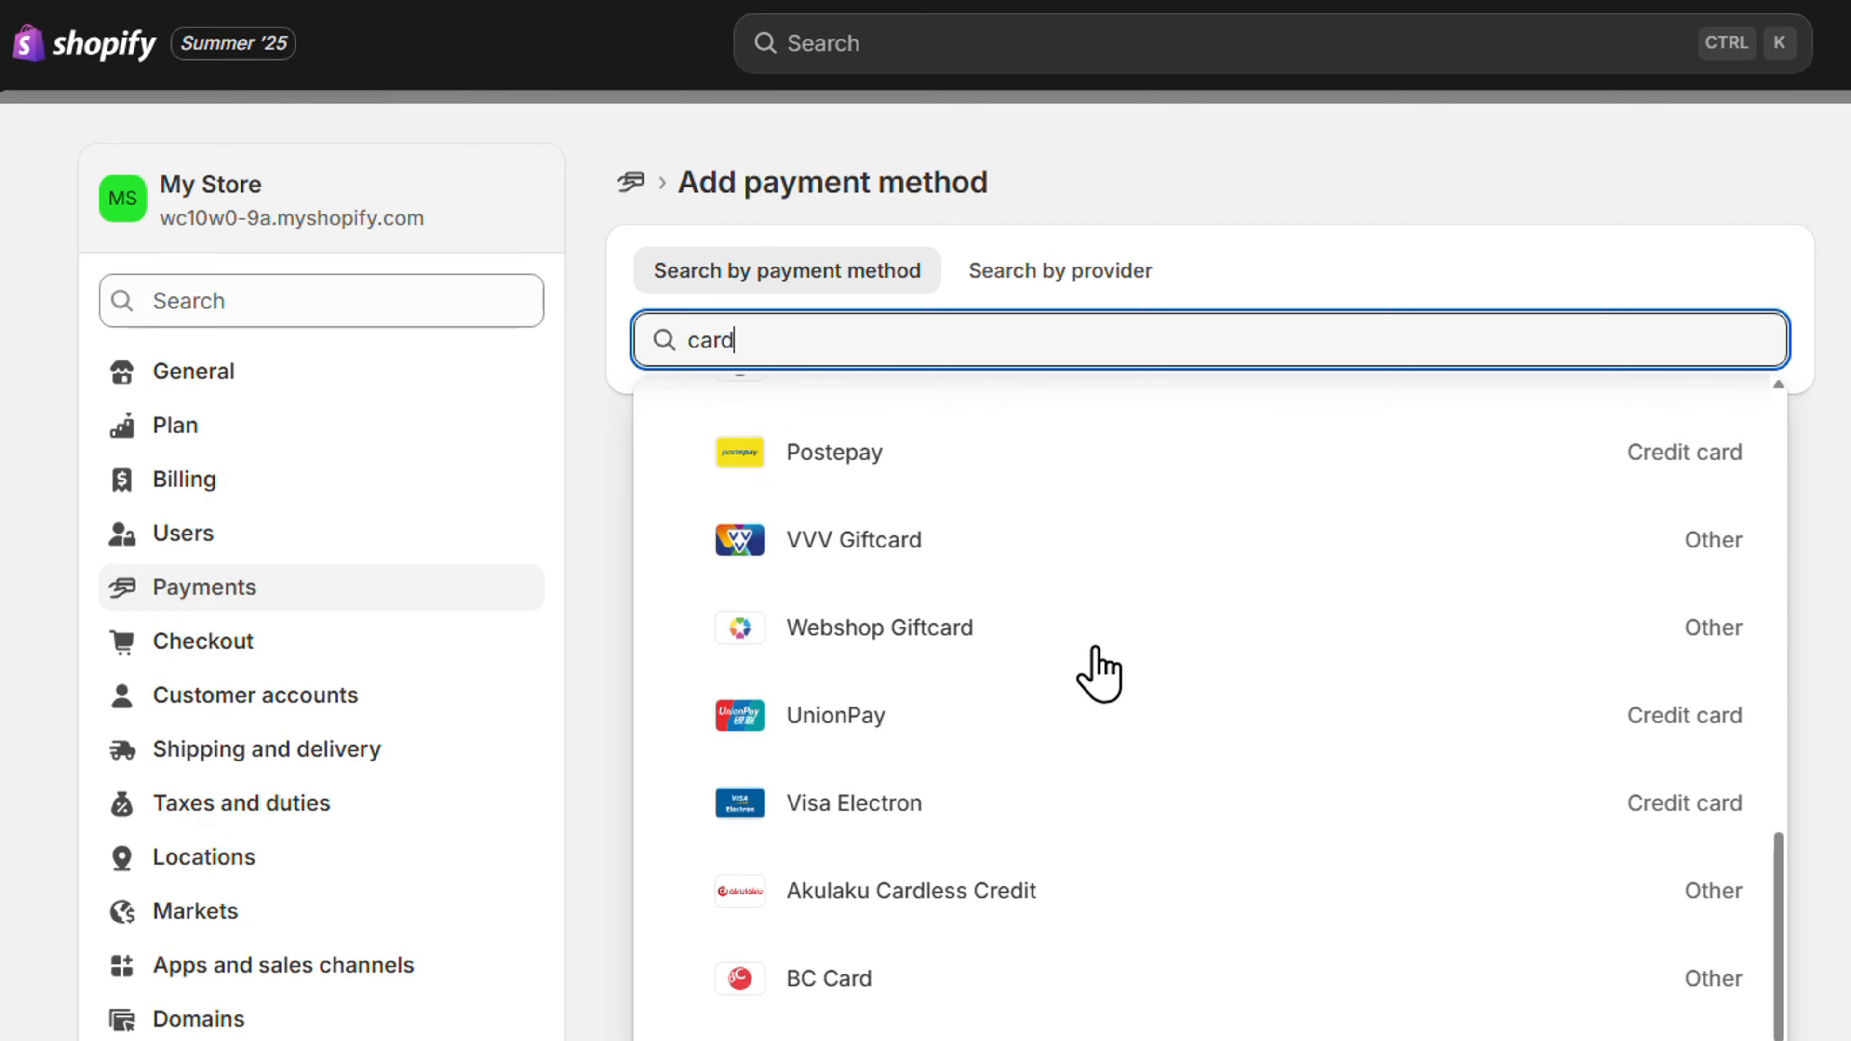
{"action": "scroll", "coordinate": [1099, 671], "scroll_direction": "down", "scroll_amount": 5}
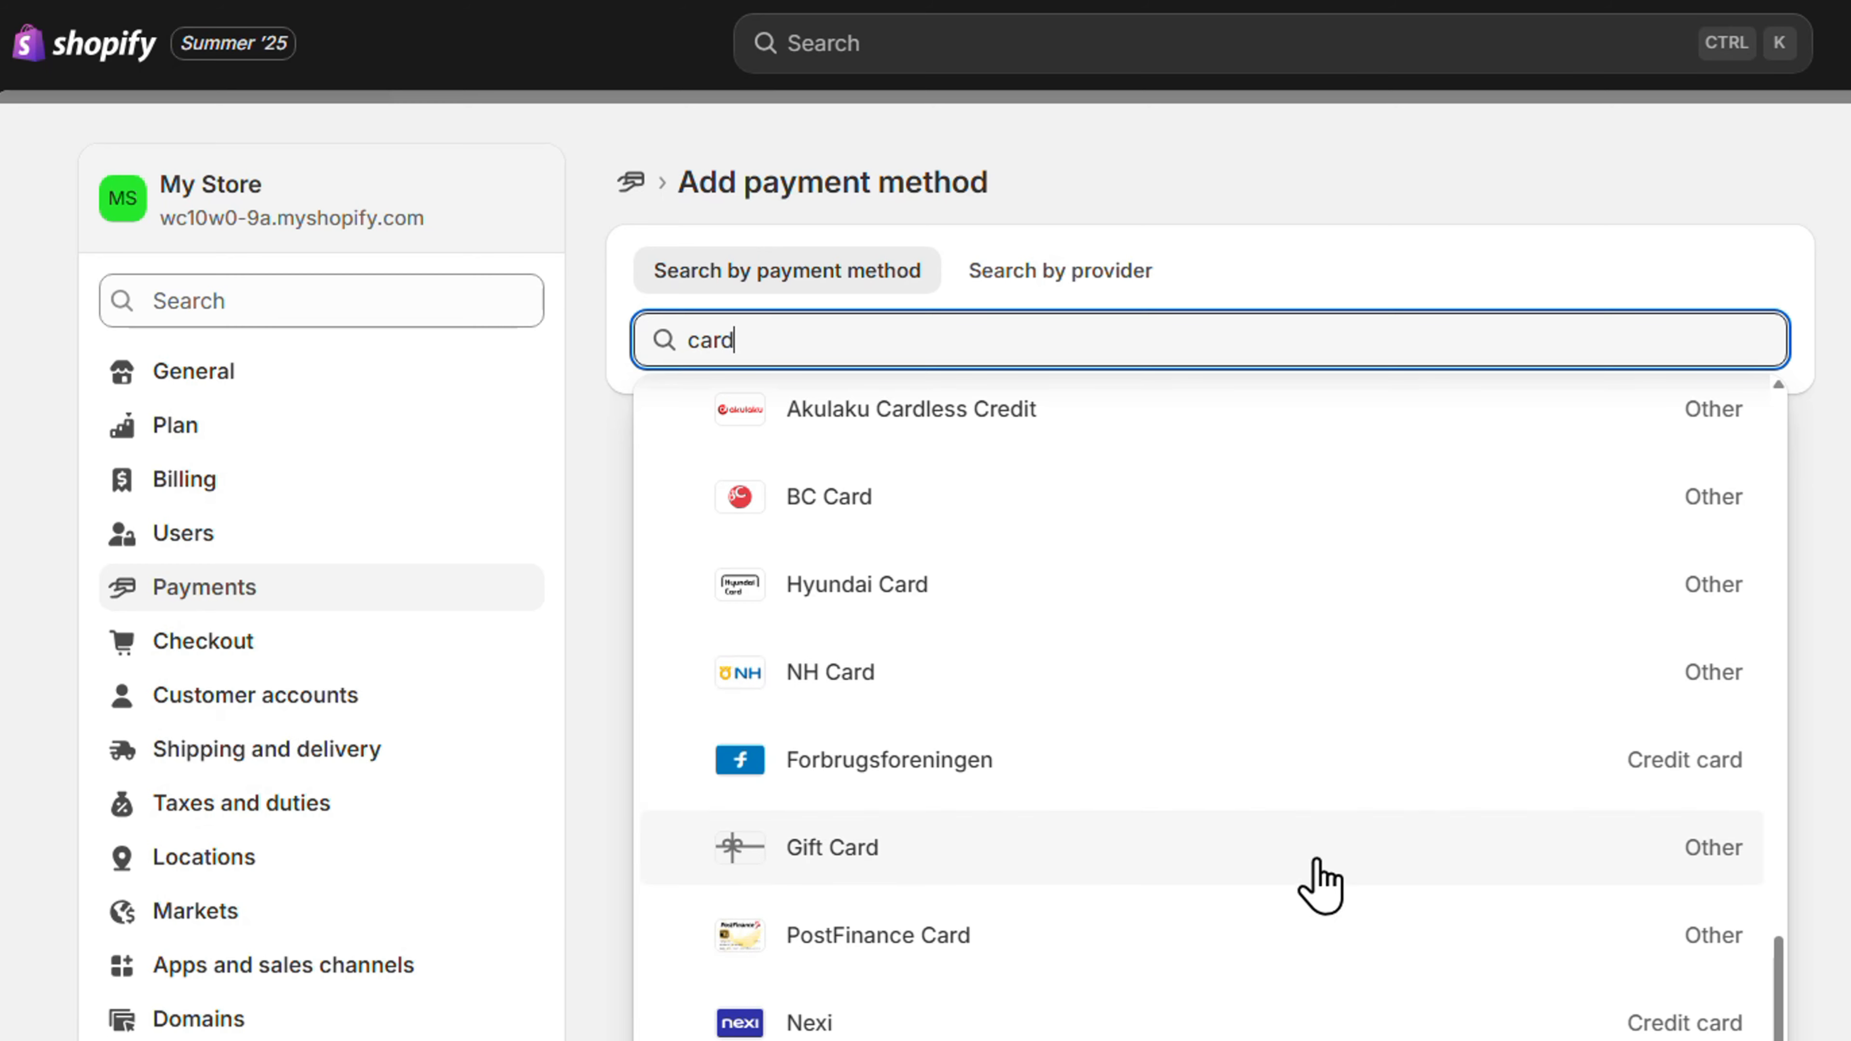
{"action": "scroll", "coordinate": [1304, 875], "scroll_direction": "up", "scroll_amount": 20}
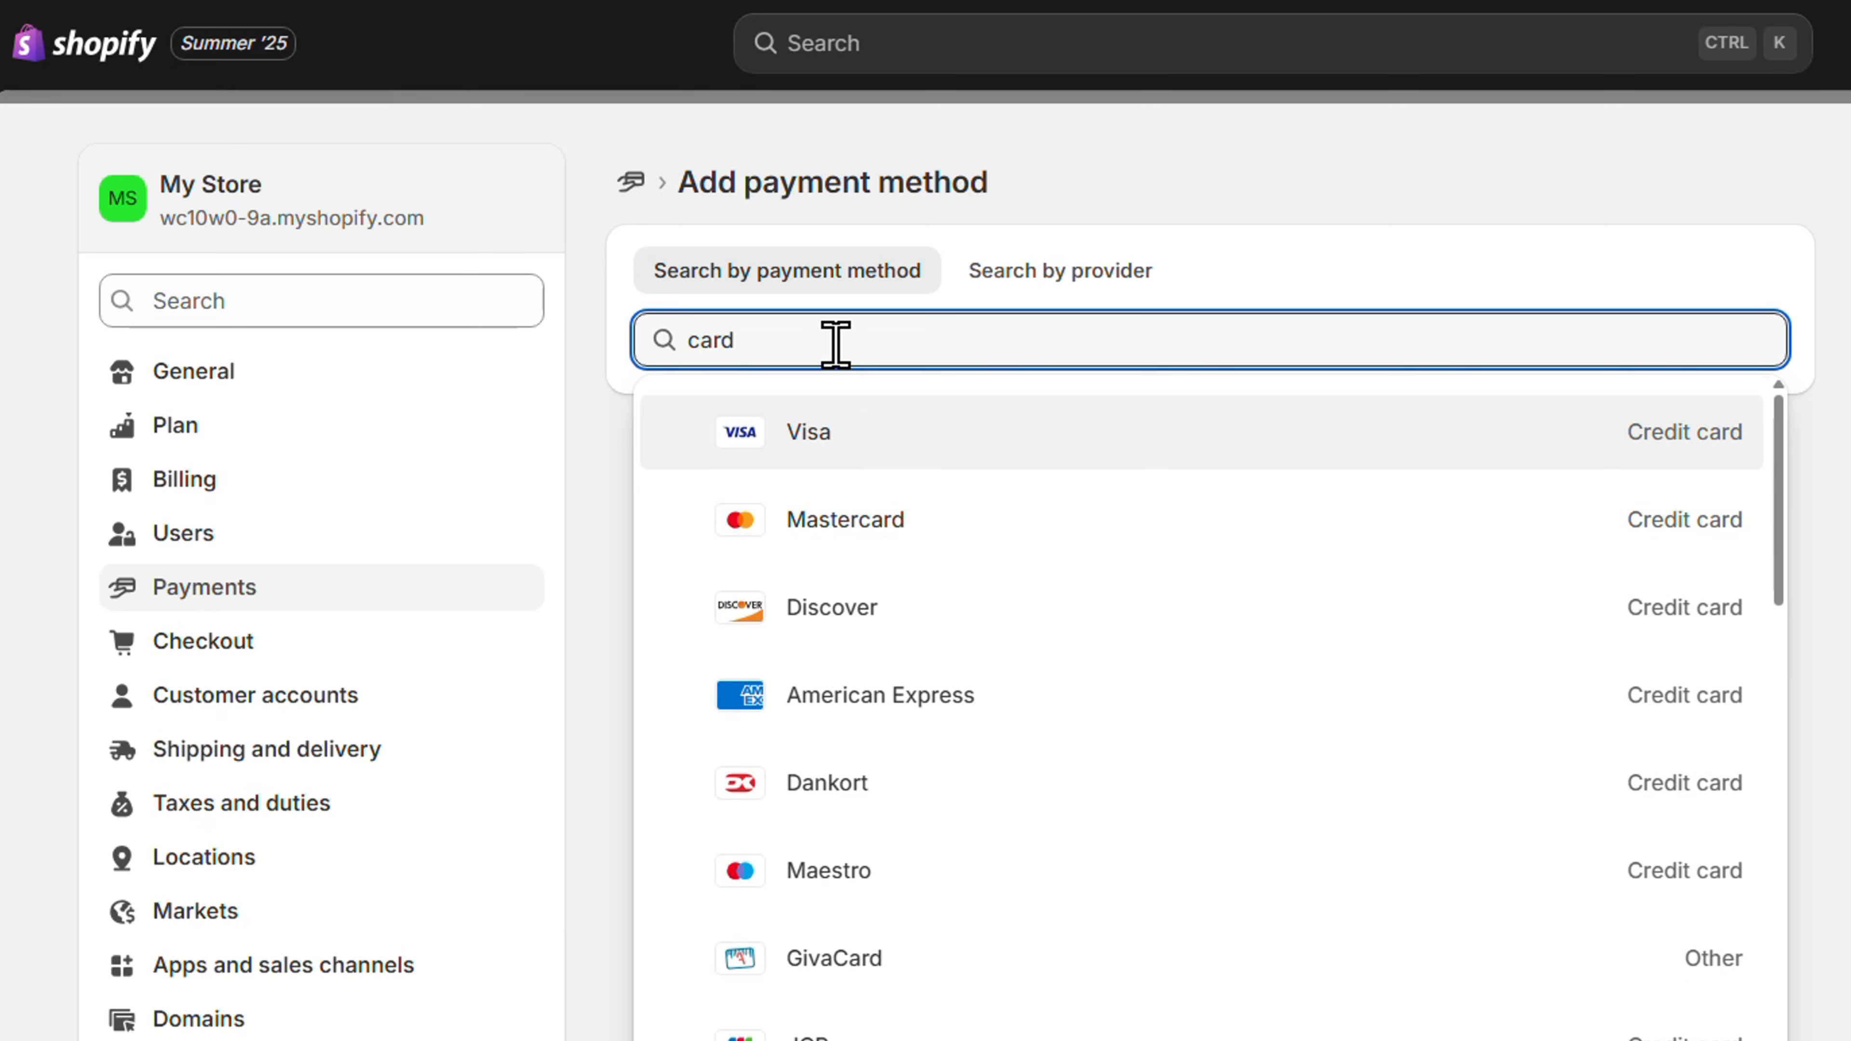
Replace the payment method search with "master" and select Mastercard
{"action": "key", "text": "BackSpace"}
{"action": "key", "text": "BackSpace"}
{"action": "key", "text": "BackSpace"}
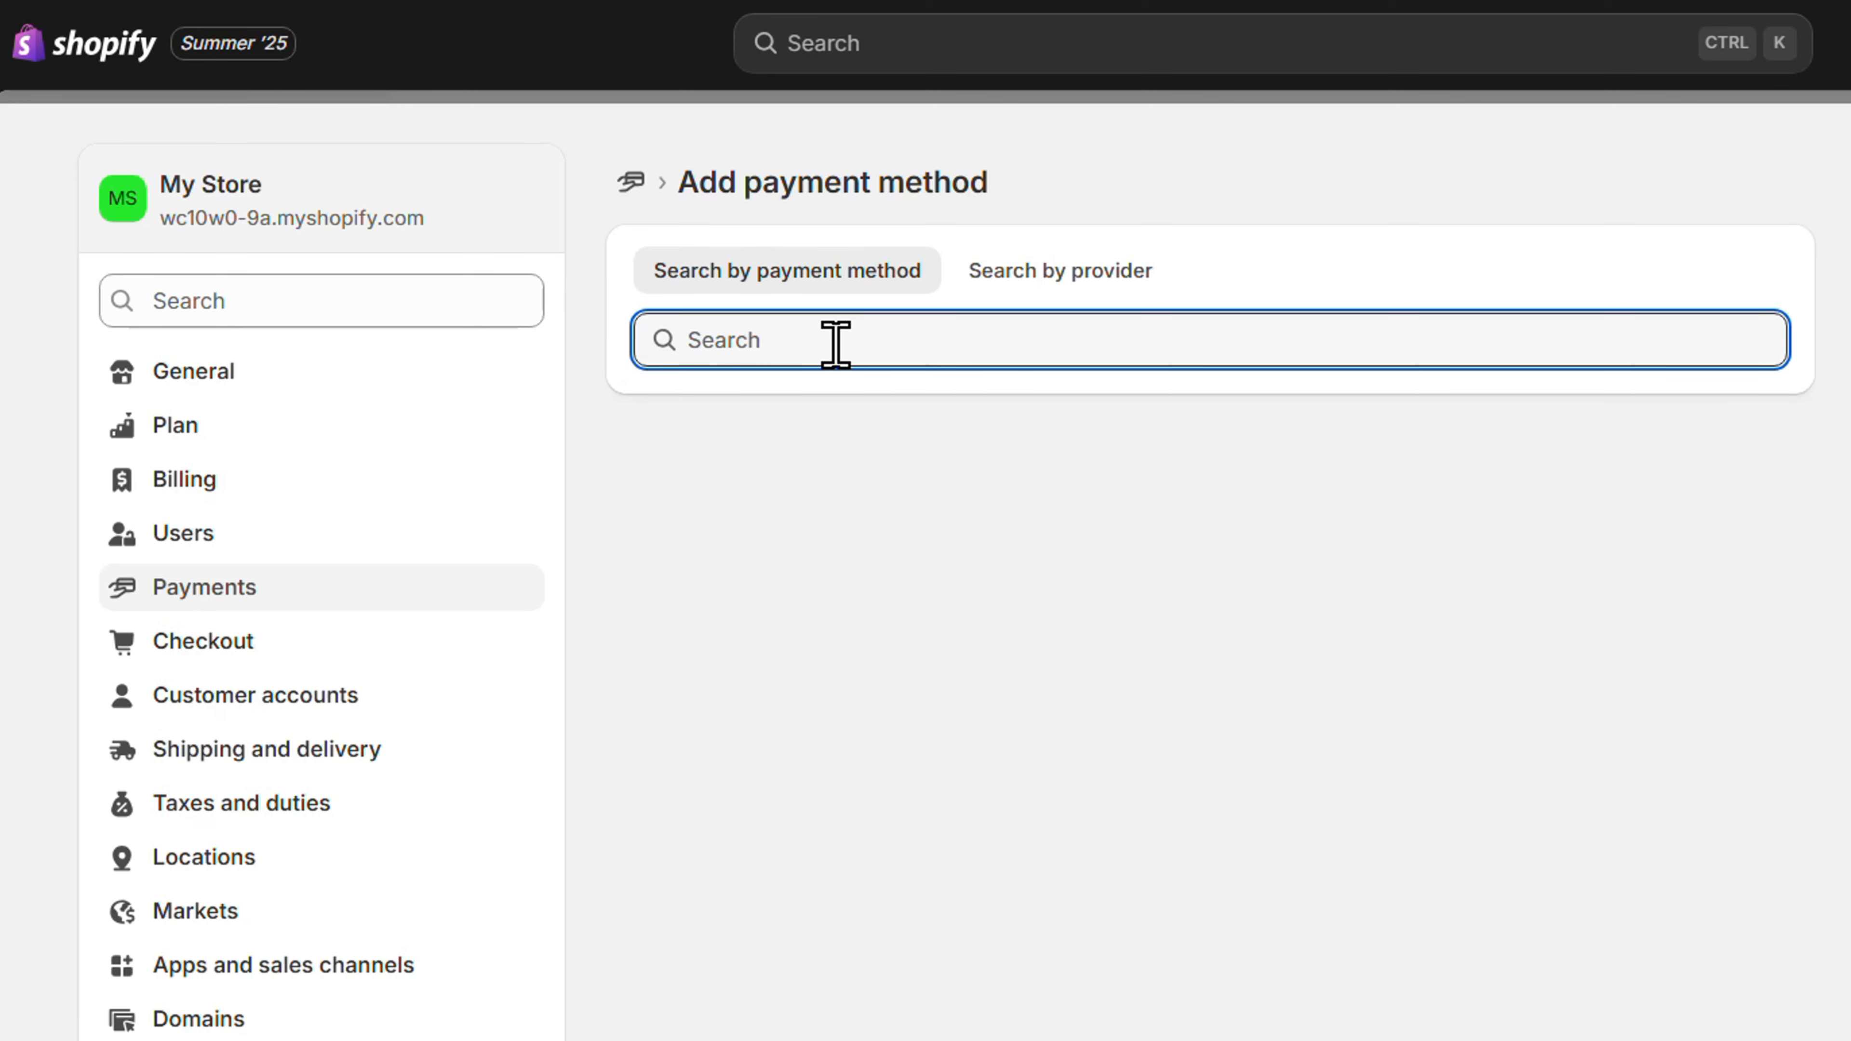
{"action": "type", "text": "master"}
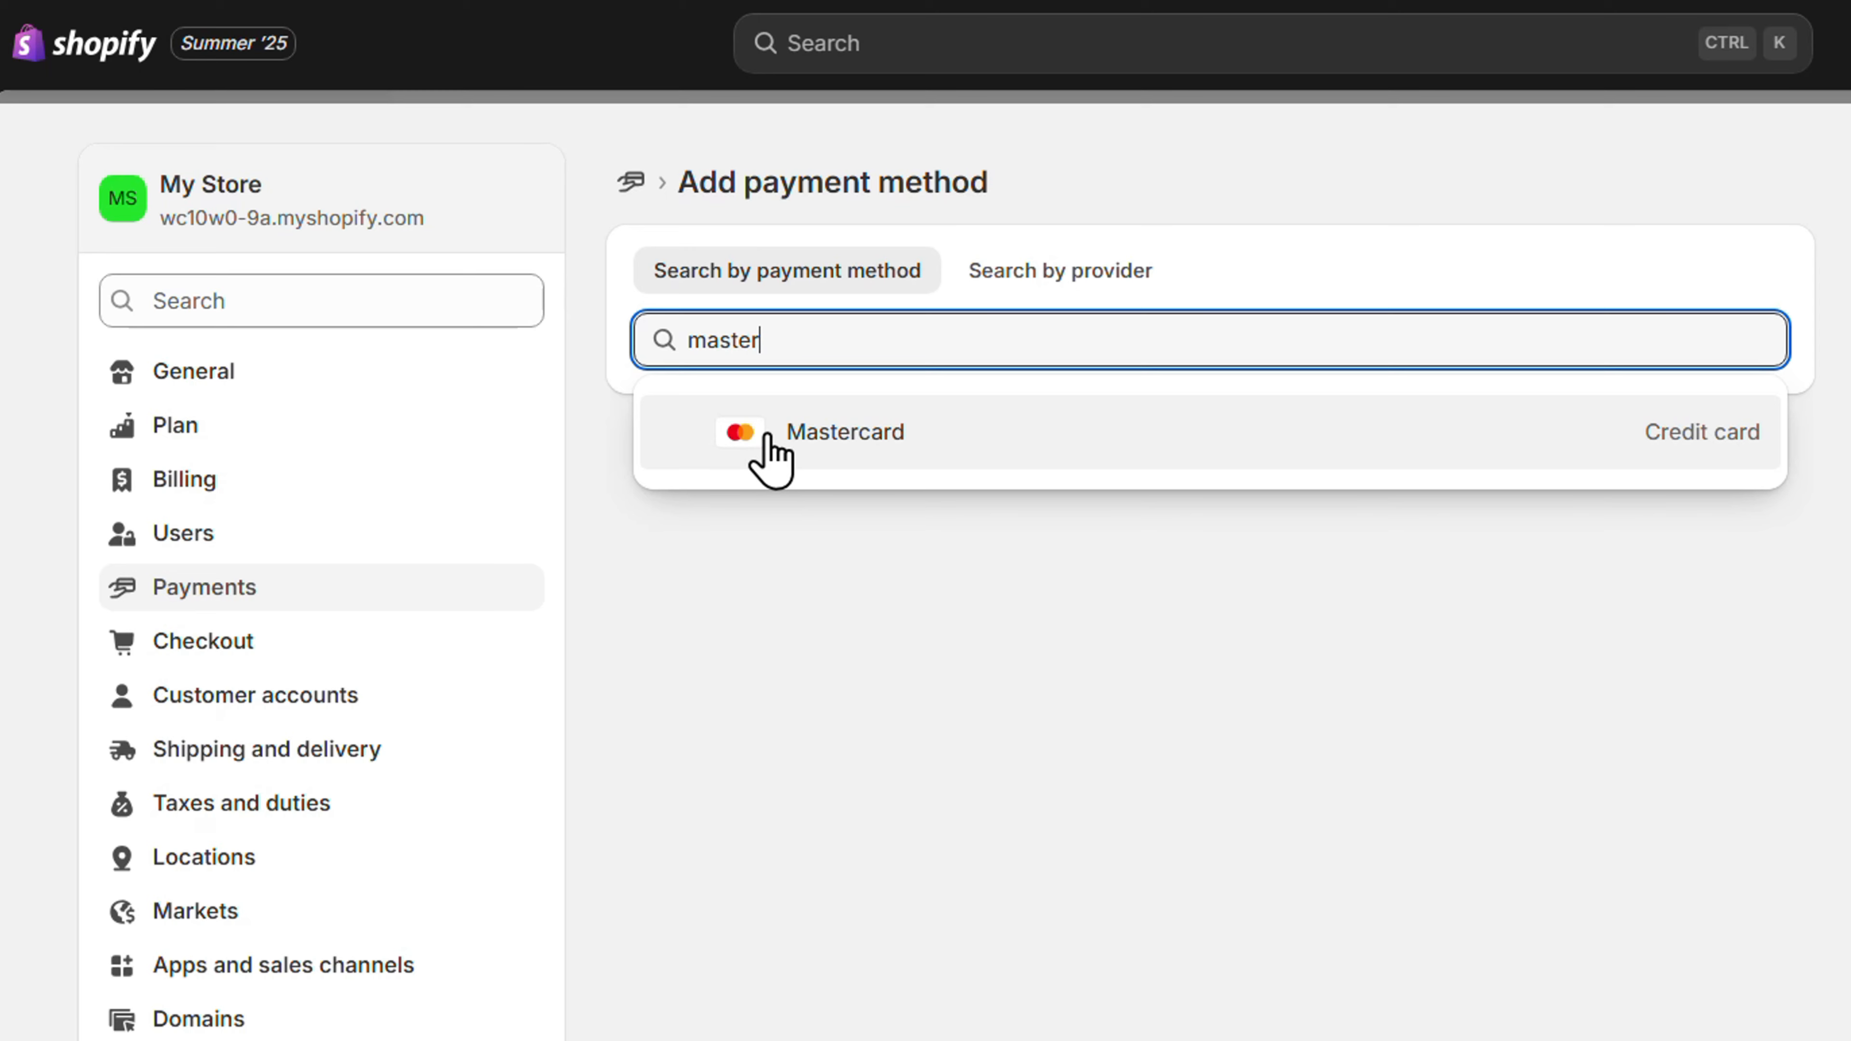
{"action": "left_click", "coordinate": [769, 456]}
Examine the list of payment providers that support Mastercard, including their transaction fees and accepted cards
{"action": "scroll", "coordinate": [1004, 649], "scroll_direction": "down", "scroll_amount": 1}
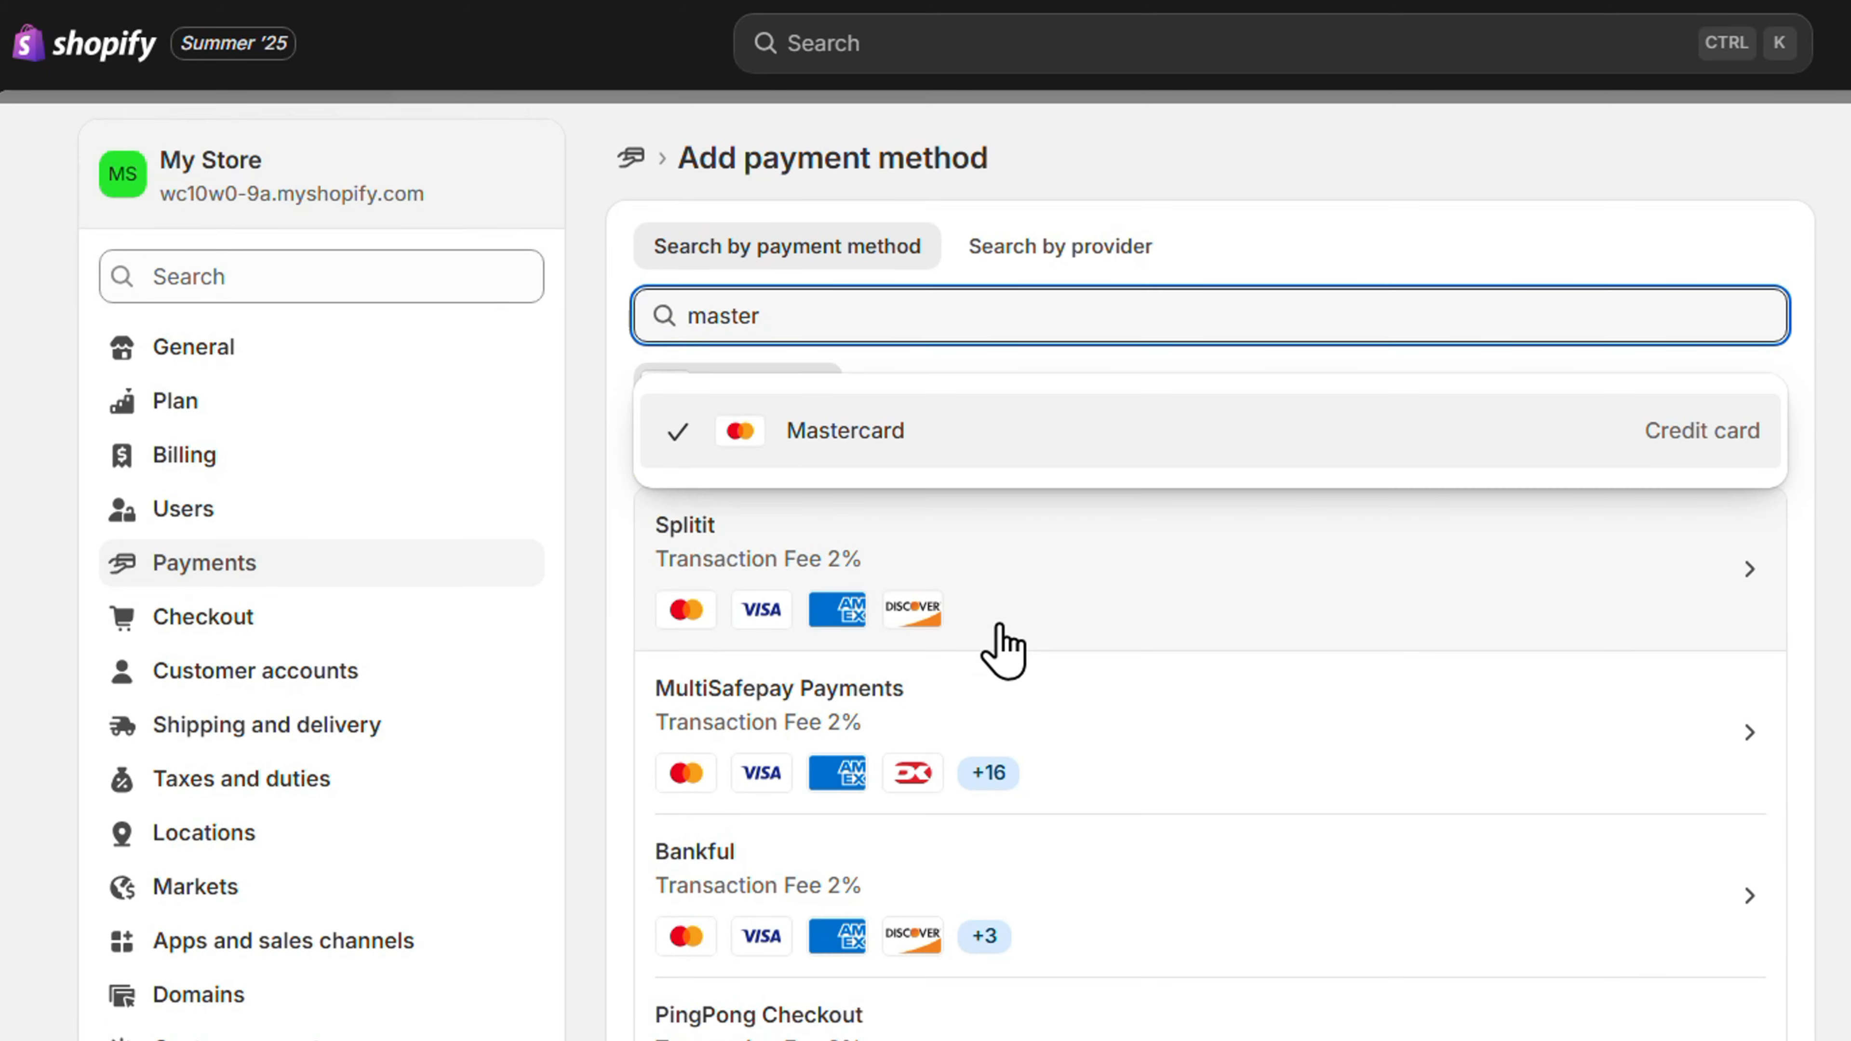
{"action": "scroll", "coordinate": [909, 662], "scroll_direction": "down", "scroll_amount": 15}
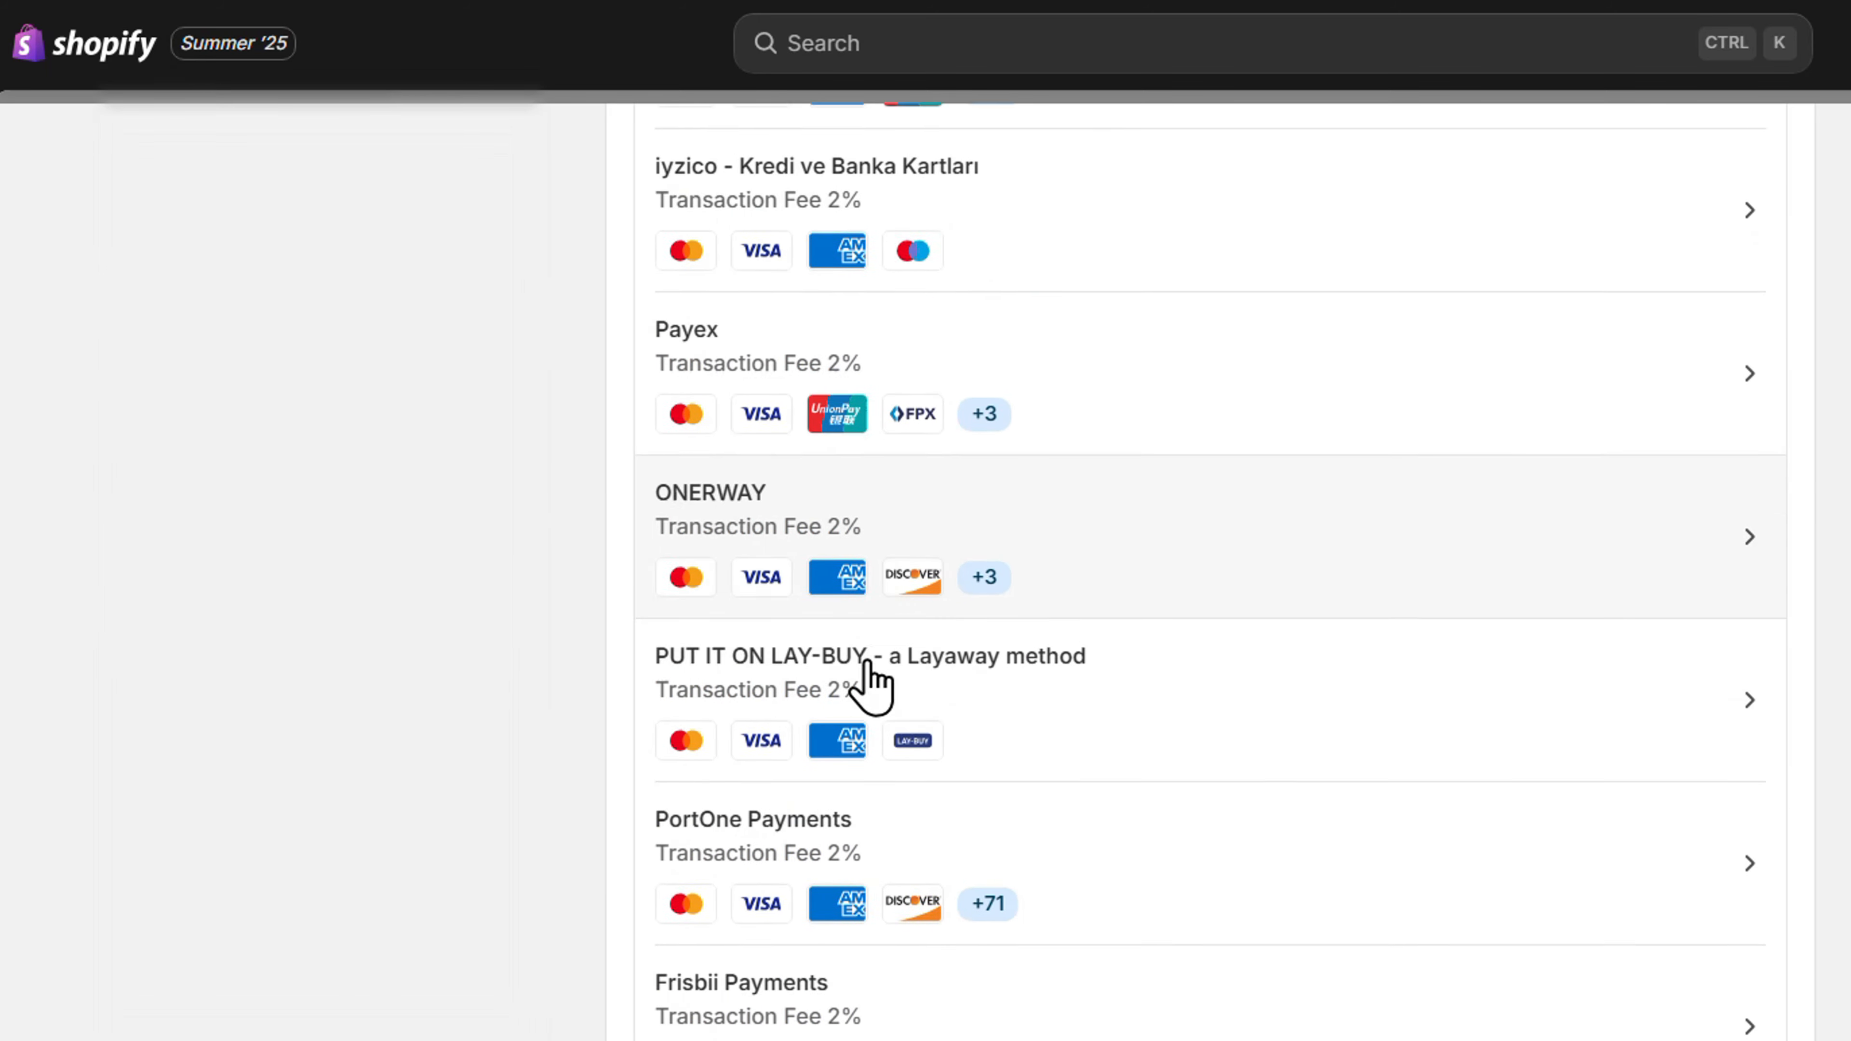
{"action": "scroll", "coordinate": [869, 665], "scroll_direction": "down", "scroll_amount": 15}
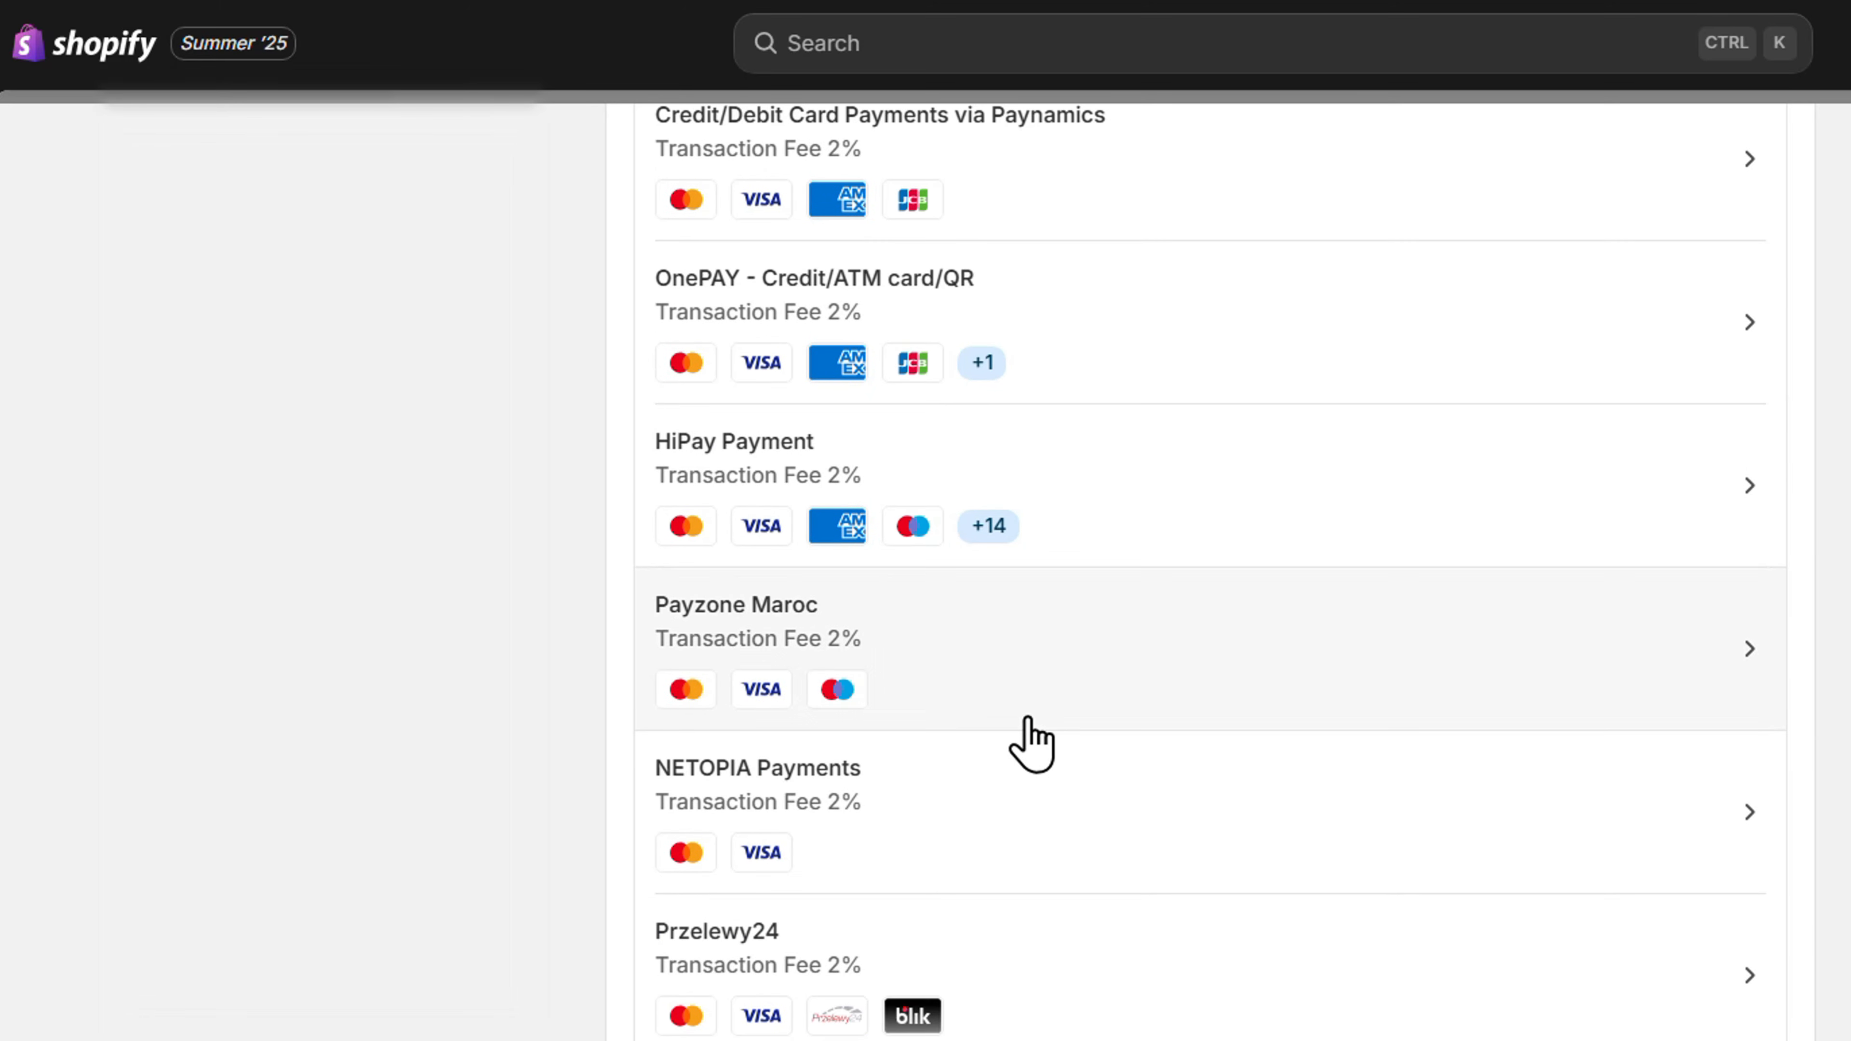
{"action": "scroll", "coordinate": [1028, 719], "scroll_direction": "down", "scroll_amount": 20}
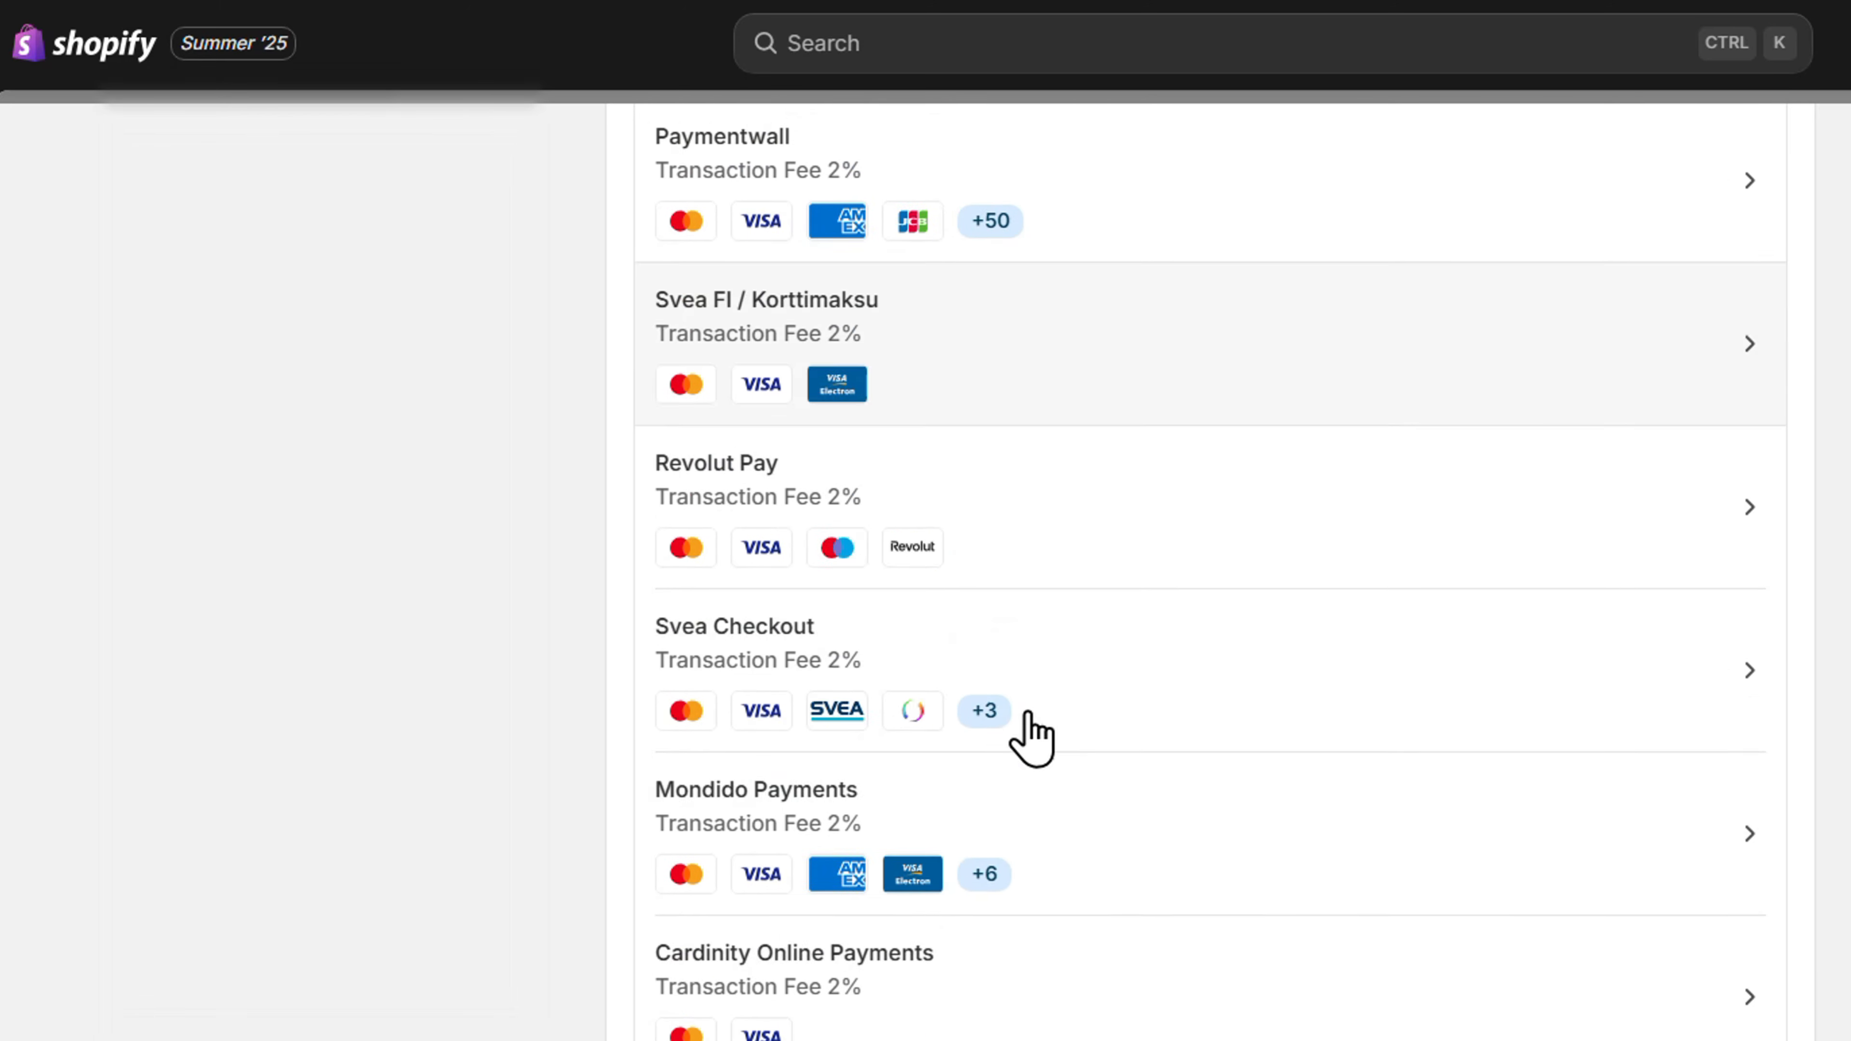
{"action": "scroll", "coordinate": [1031, 733], "scroll_direction": "down", "scroll_amount": 20}
{"action": "scroll", "coordinate": [1028, 613], "scroll_direction": "up", "scroll_amount": 10}
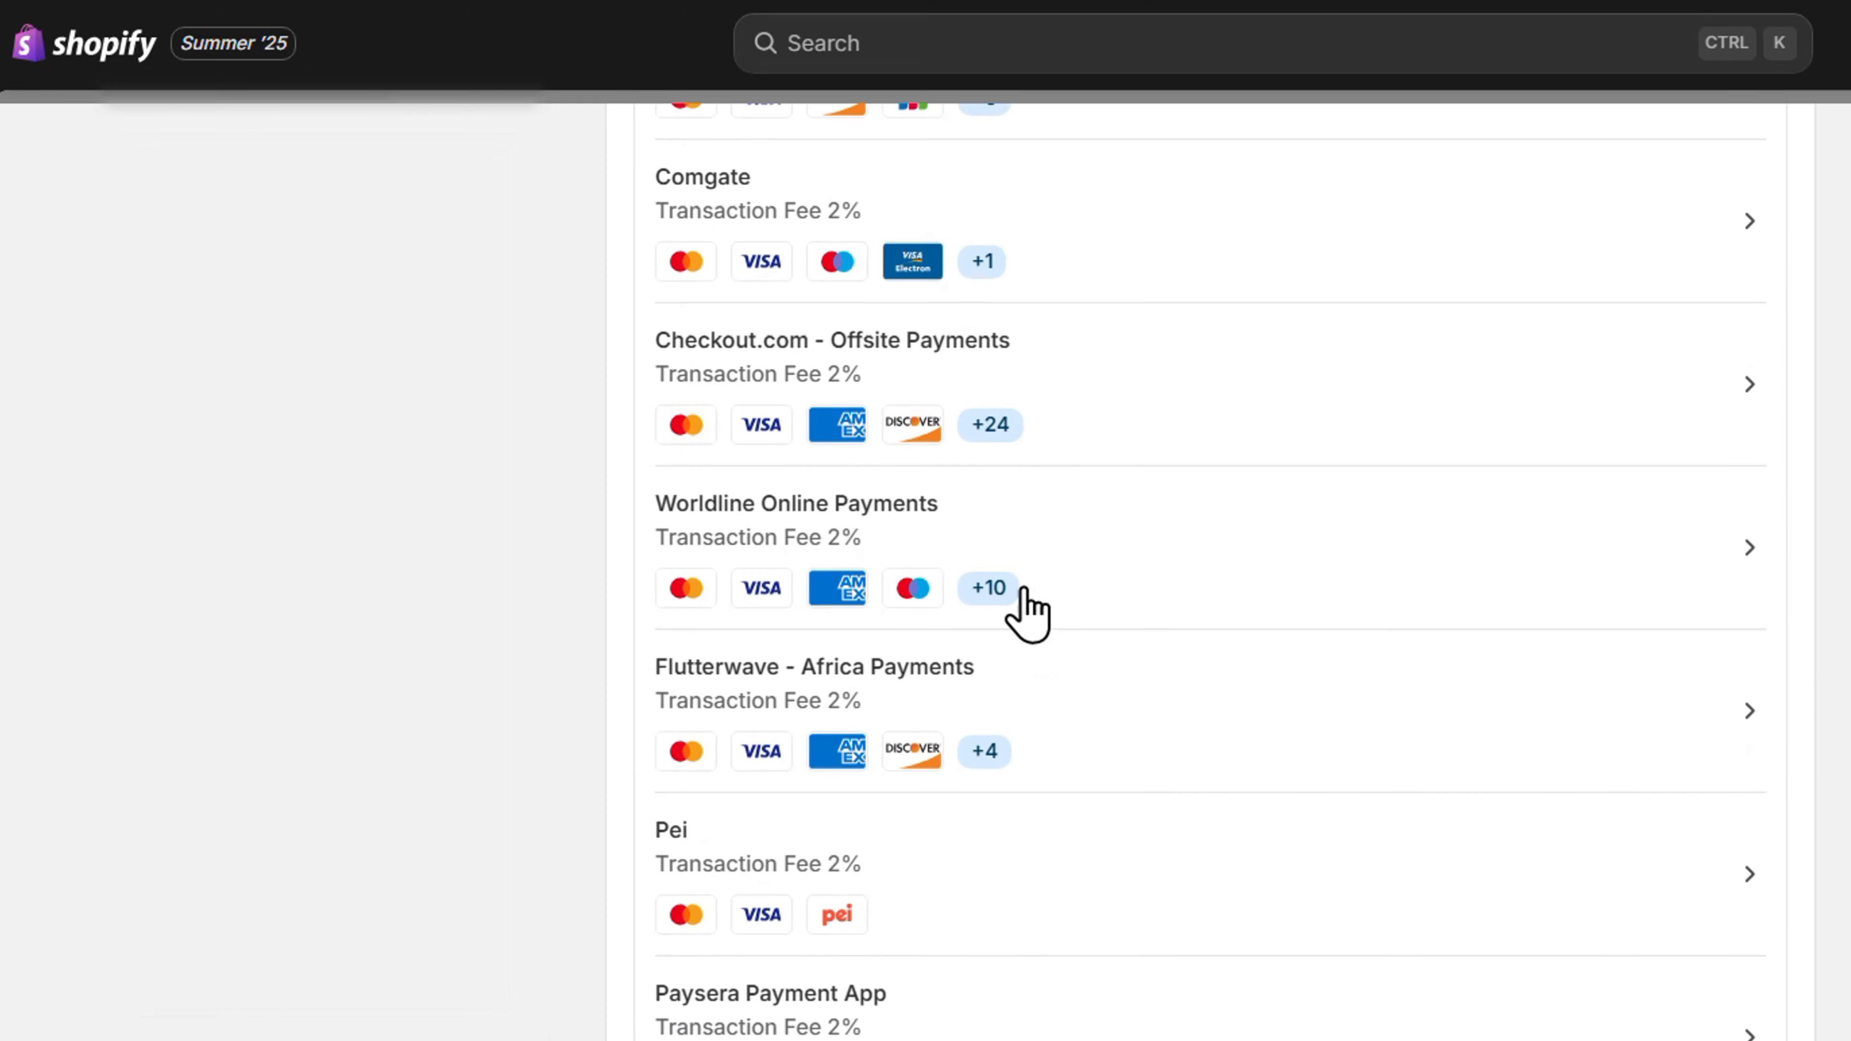
Return to the start of the Mastercard provider list and open the Splitit provider page
{"action": "scroll", "coordinate": [1033, 318], "scroll_direction": "up", "scroll_amount": 15}
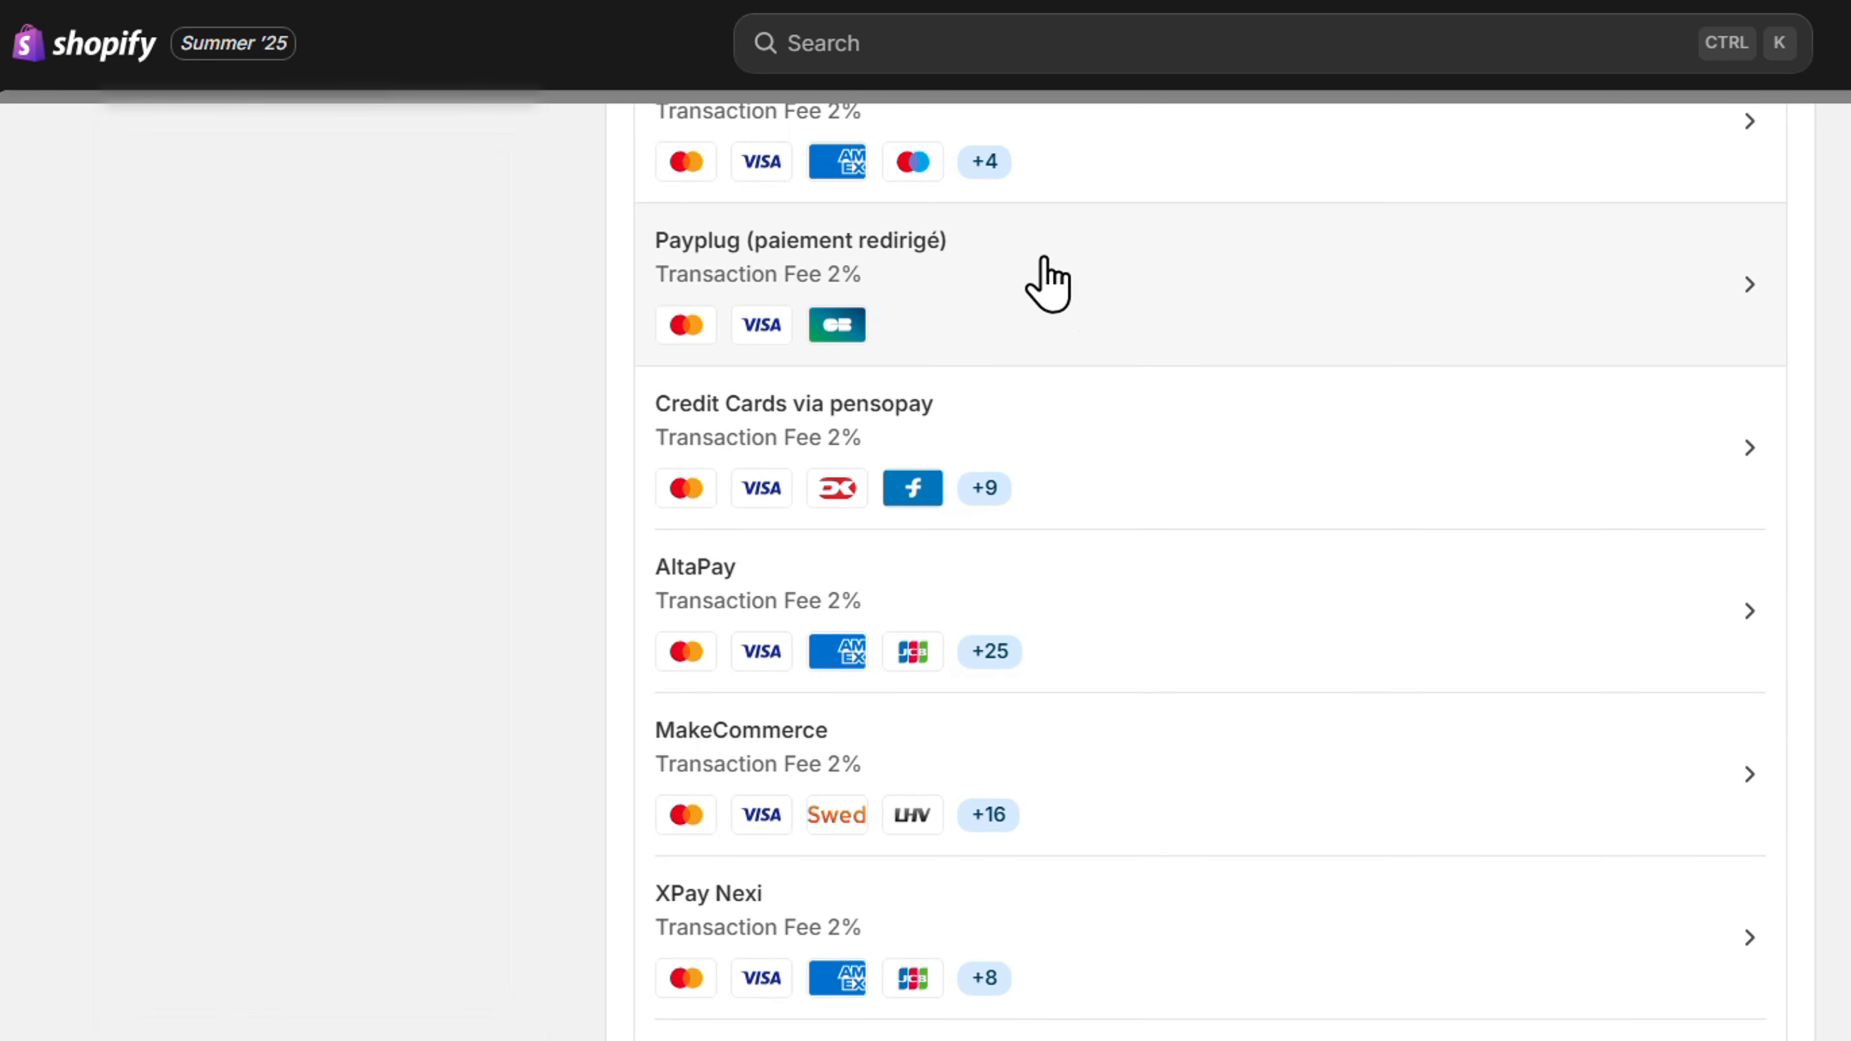
{"action": "scroll", "coordinate": [1356, 387], "scroll_direction": "up", "scroll_amount": 15}
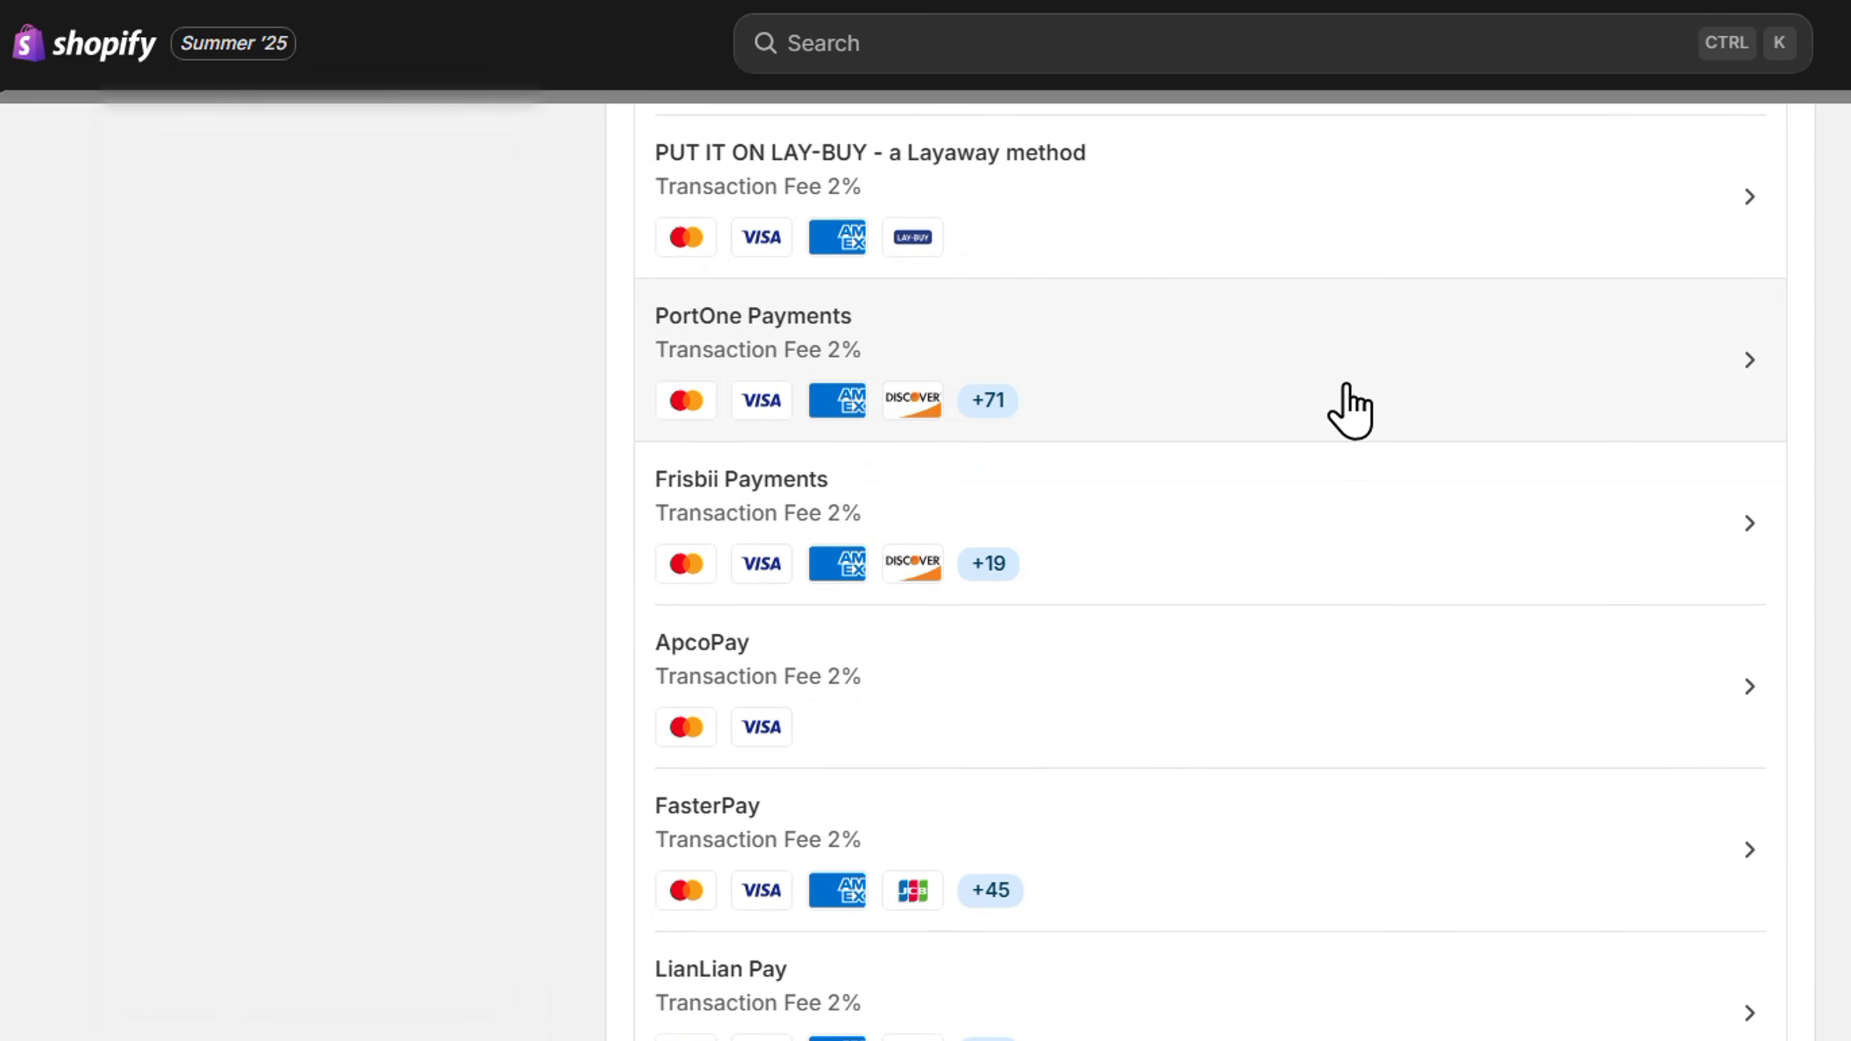
{"action": "scroll", "coordinate": [1349, 412], "scroll_direction": "up", "scroll_amount": 15}
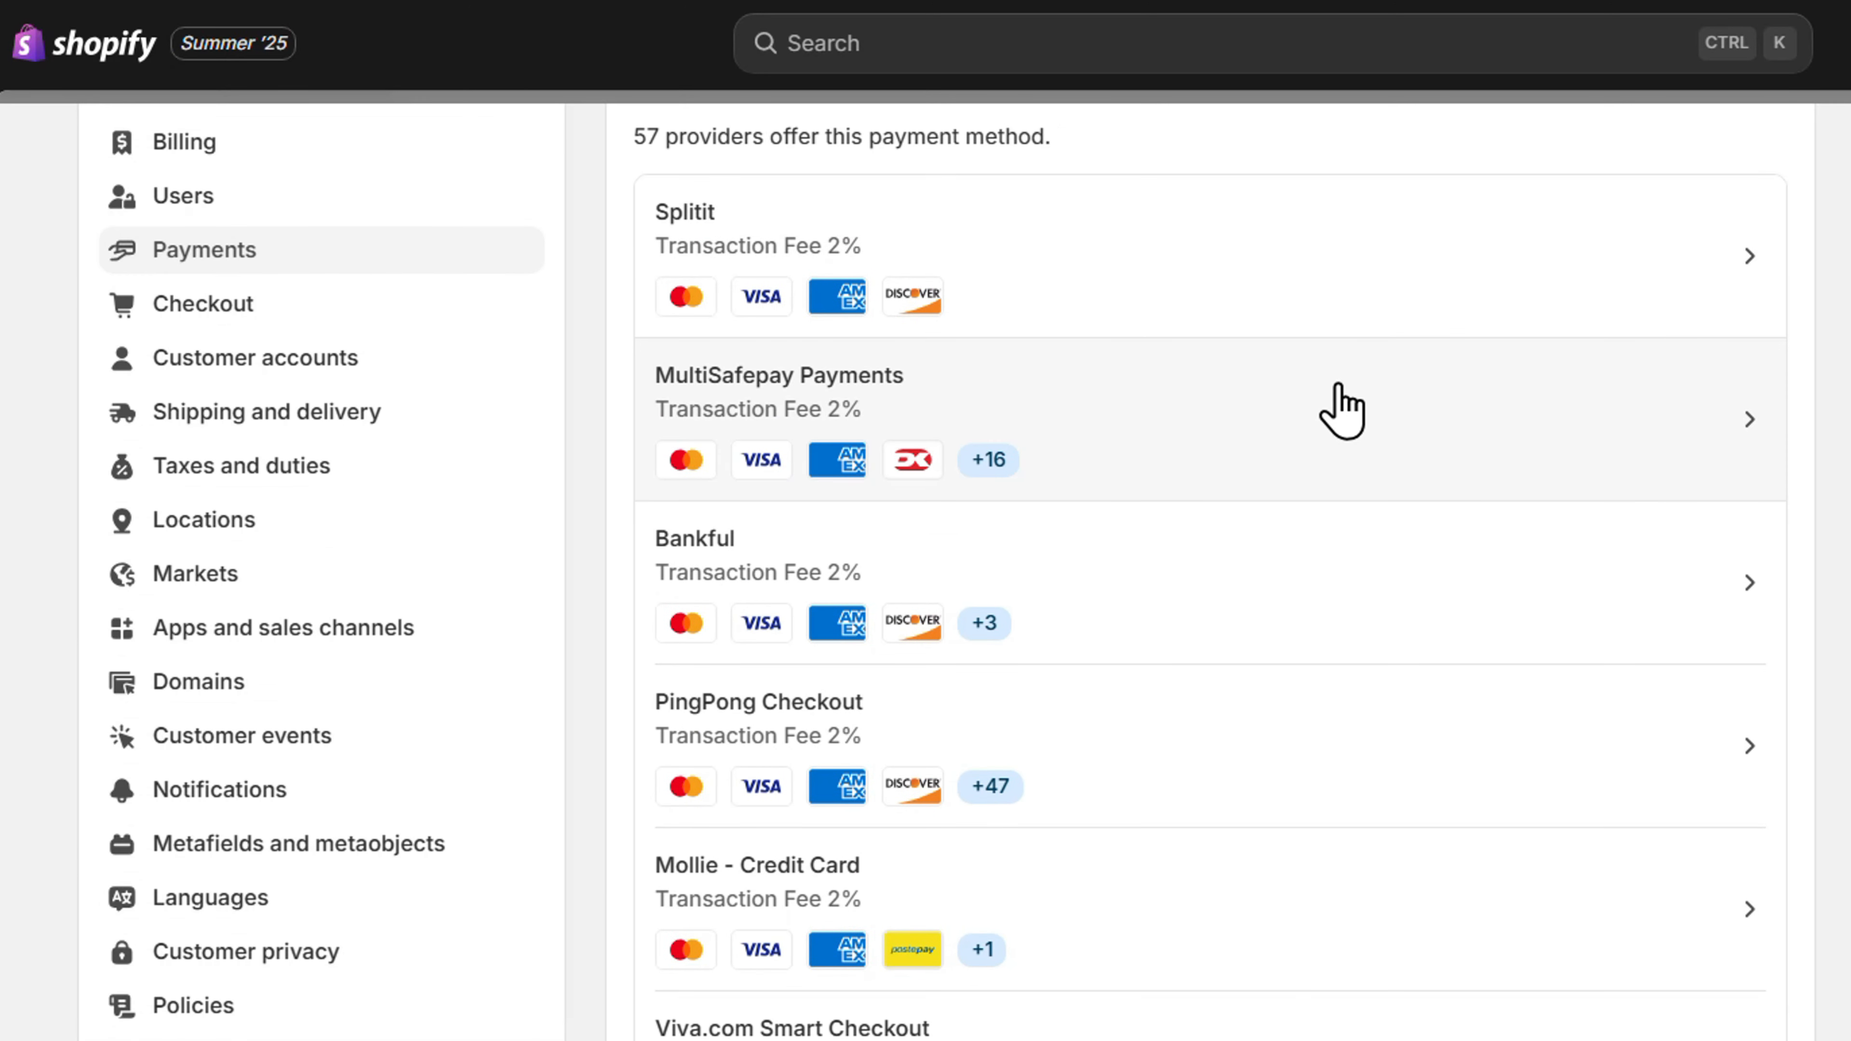
{"action": "left_click", "coordinate": [1284, 292]}
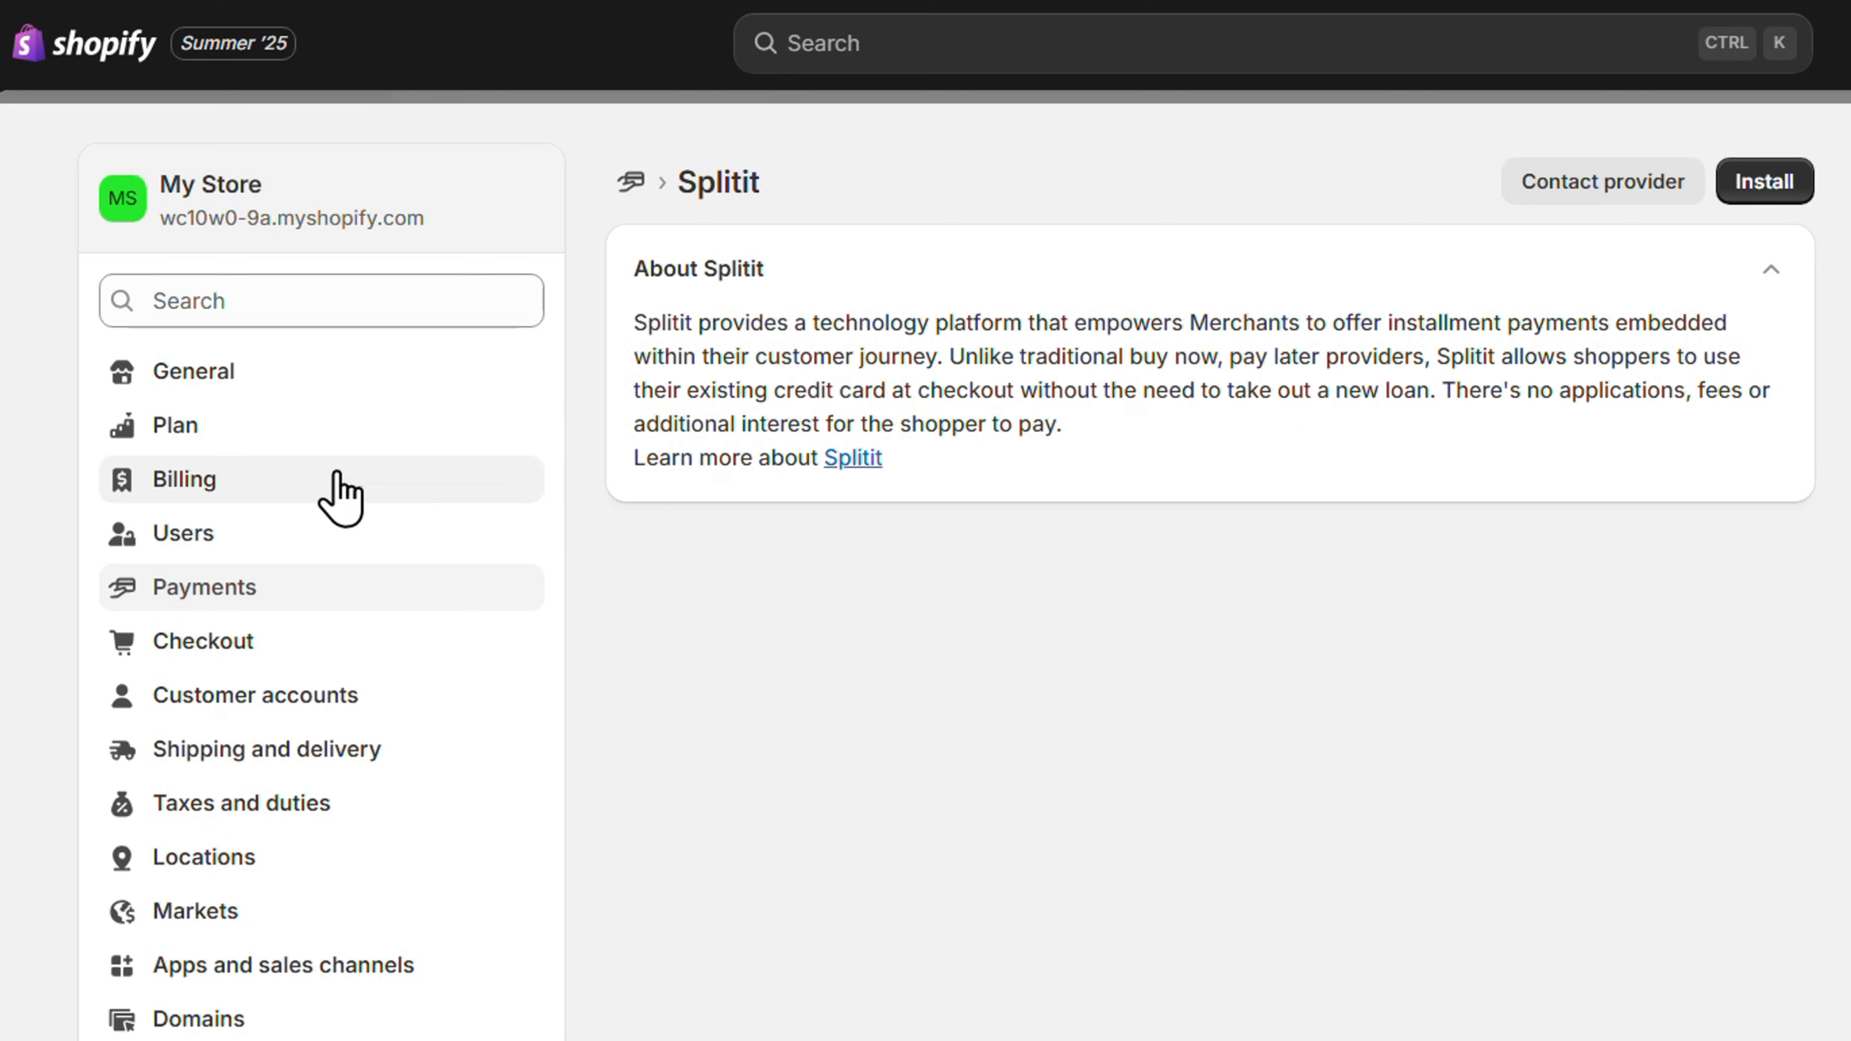
Go back to the payment settings and start adding a payment method, searching by provider
{"action": "left_click", "coordinate": [238, 598]}
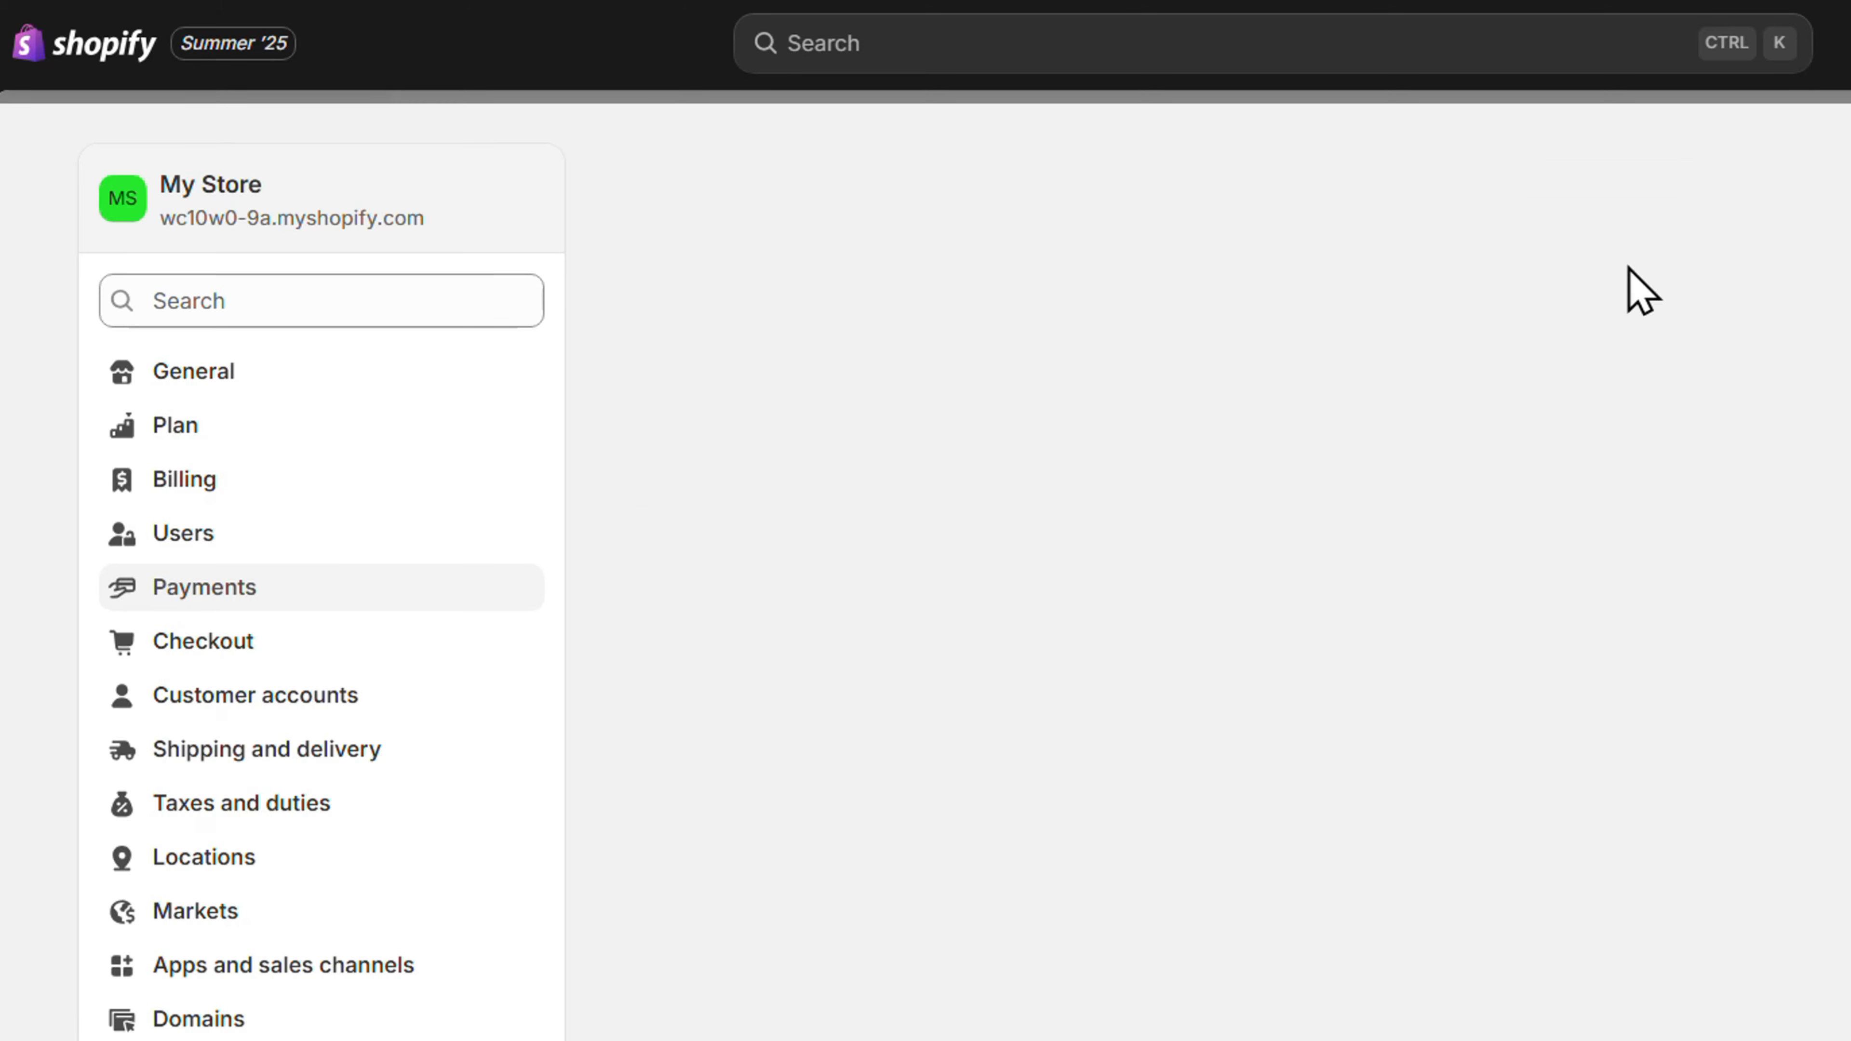
{"action": "scroll", "coordinate": [1166, 576], "scroll_direction": "down", "scroll_amount": 7}
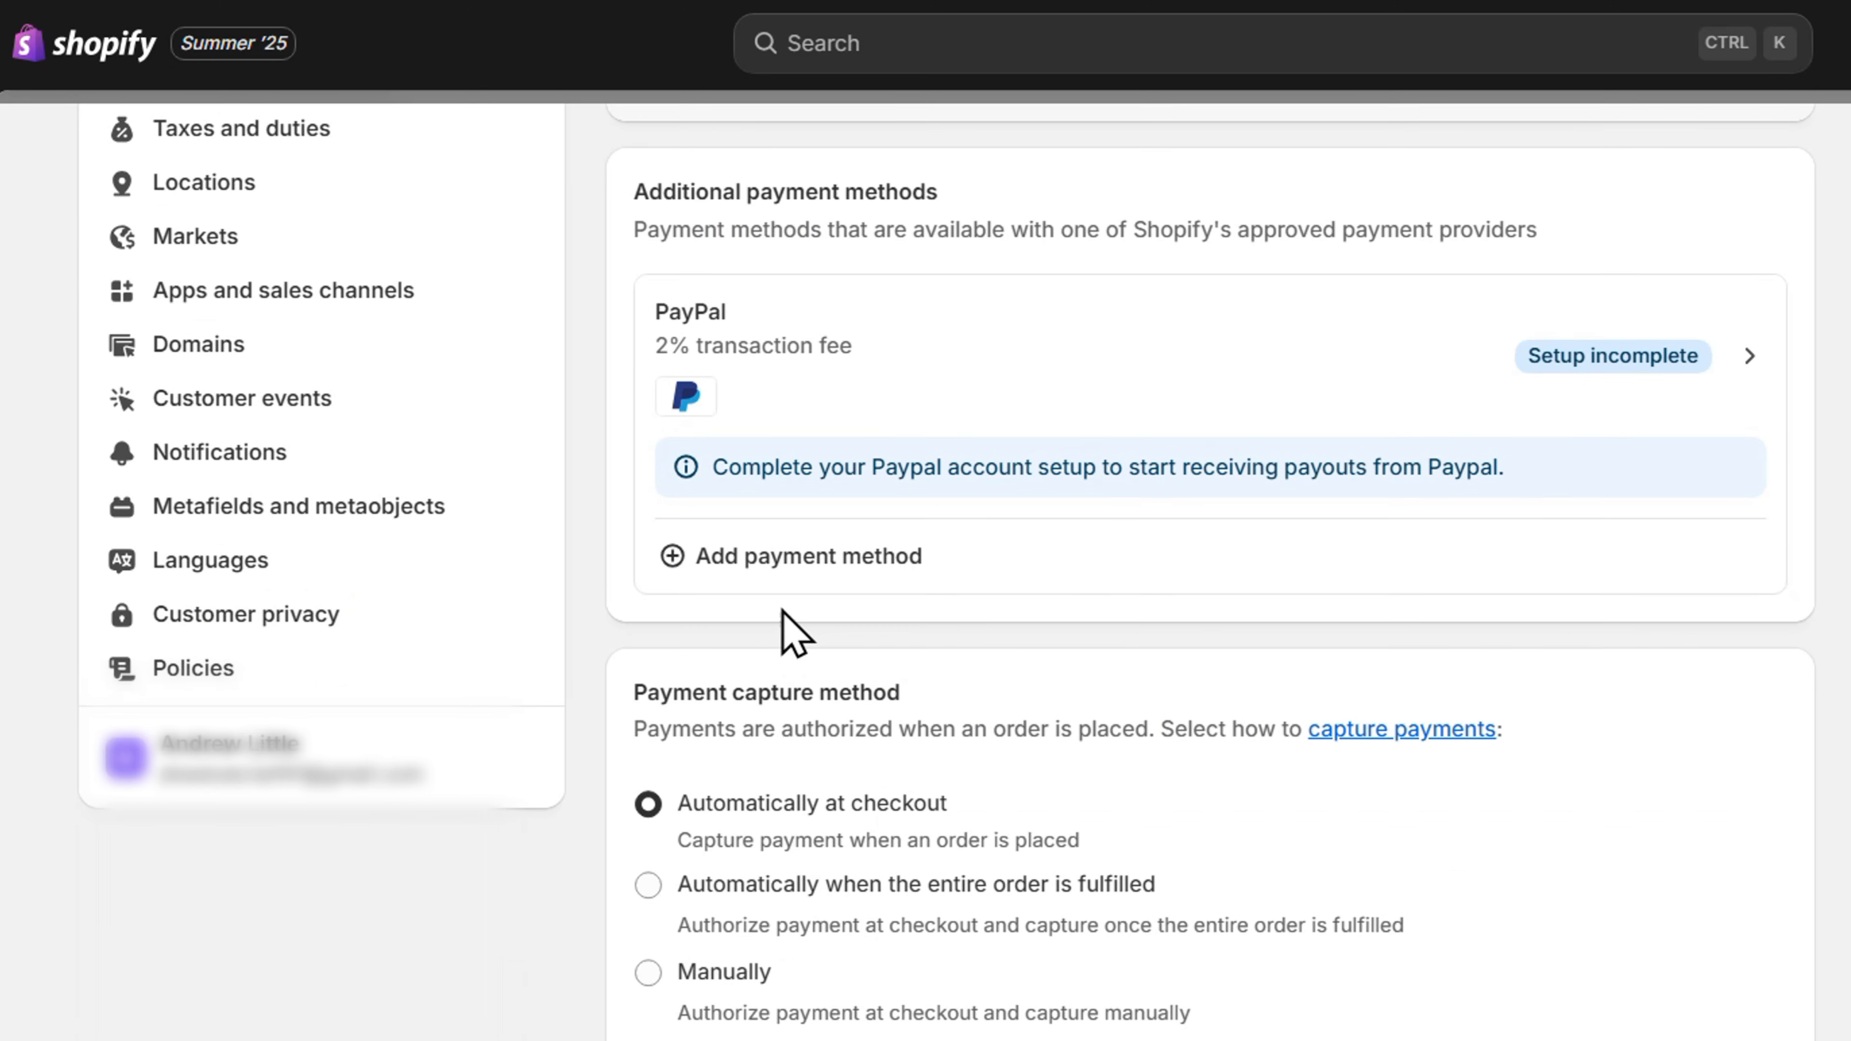
{"action": "left_click", "coordinate": [671, 563]}
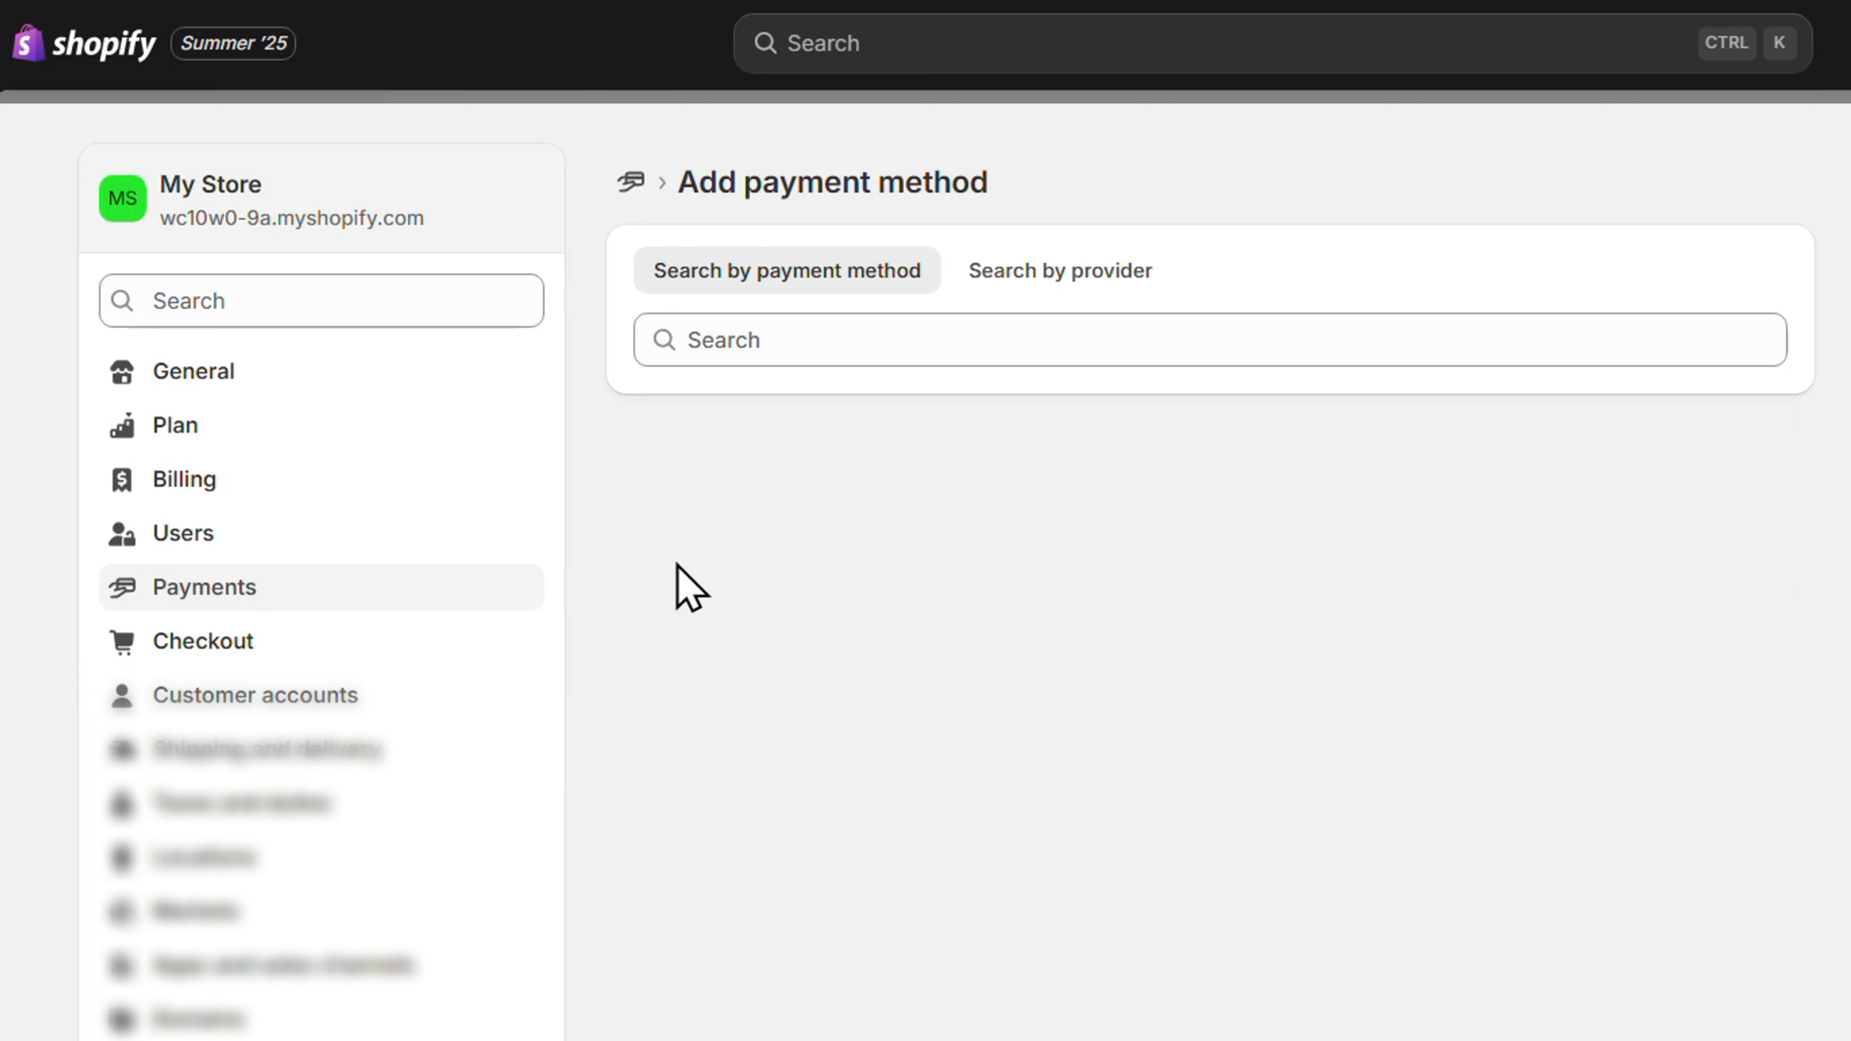
{"action": "left_click", "coordinate": [1085, 286]}
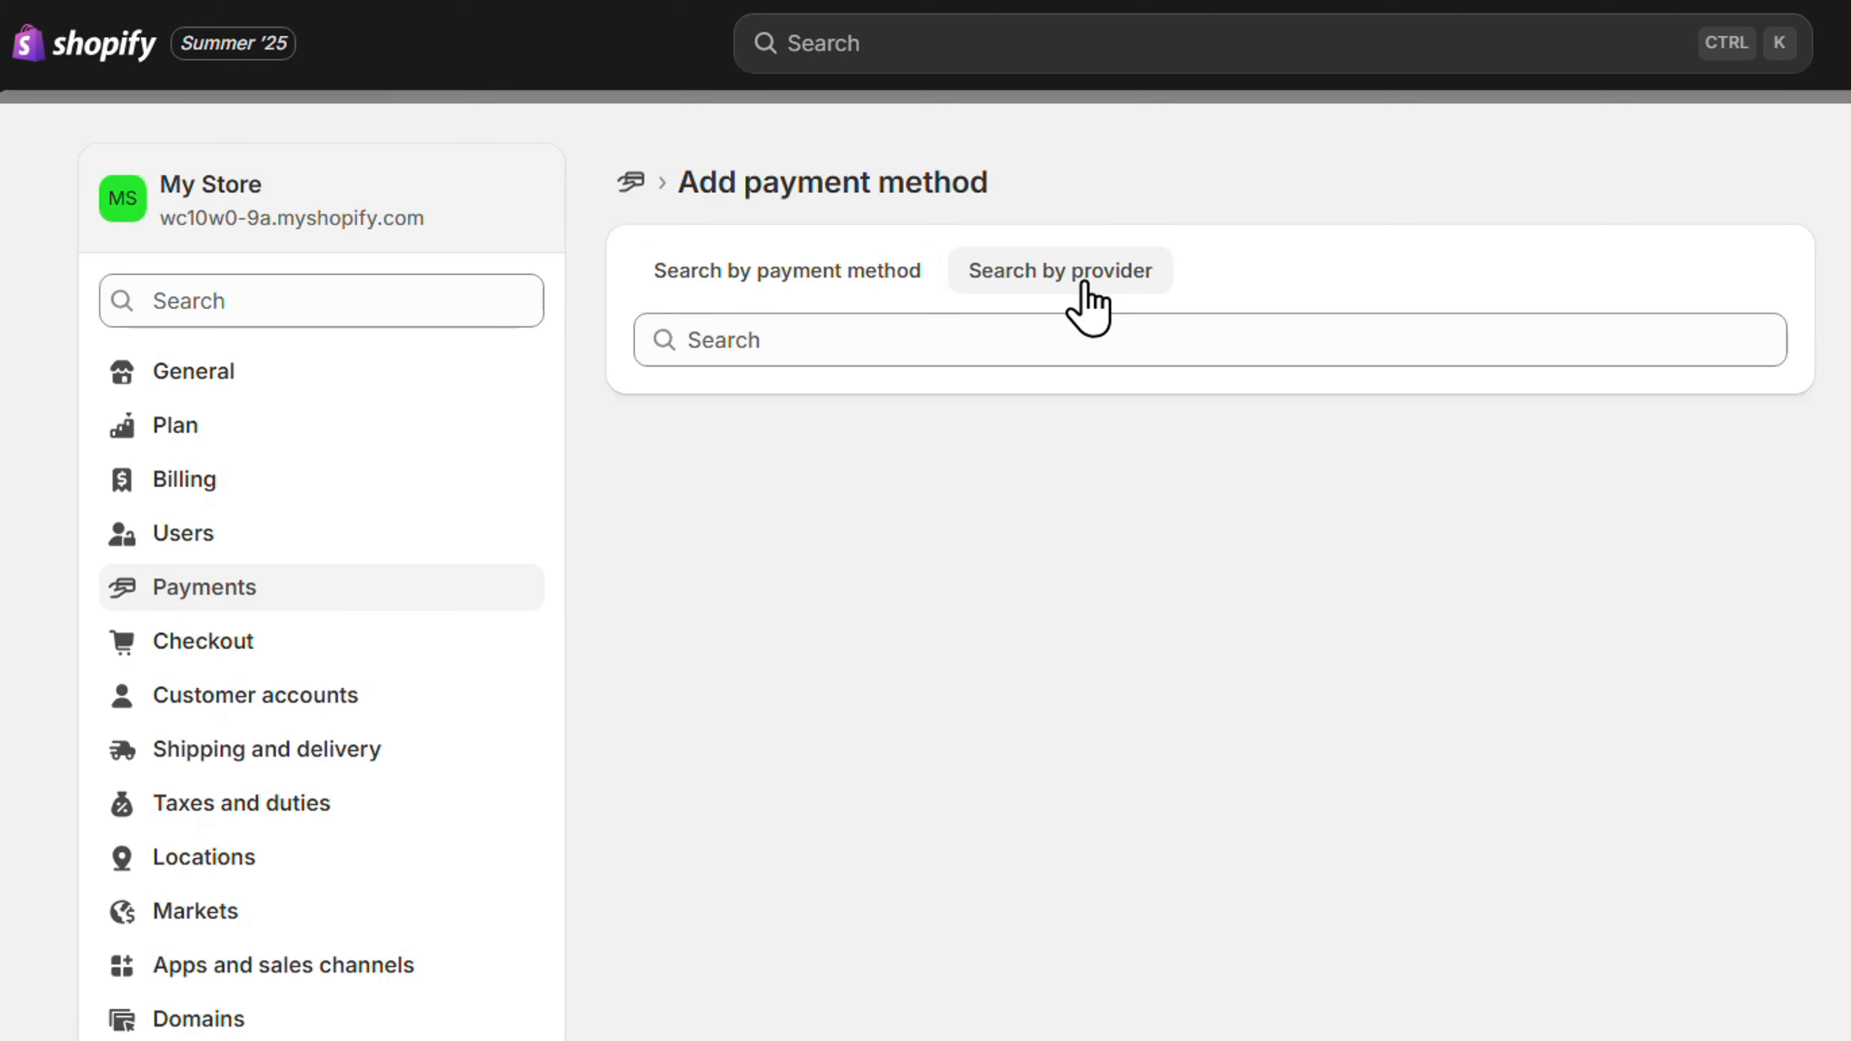
Search the payment providers for "kla" and clear the search
{"action": "left_click", "coordinate": [909, 348]}
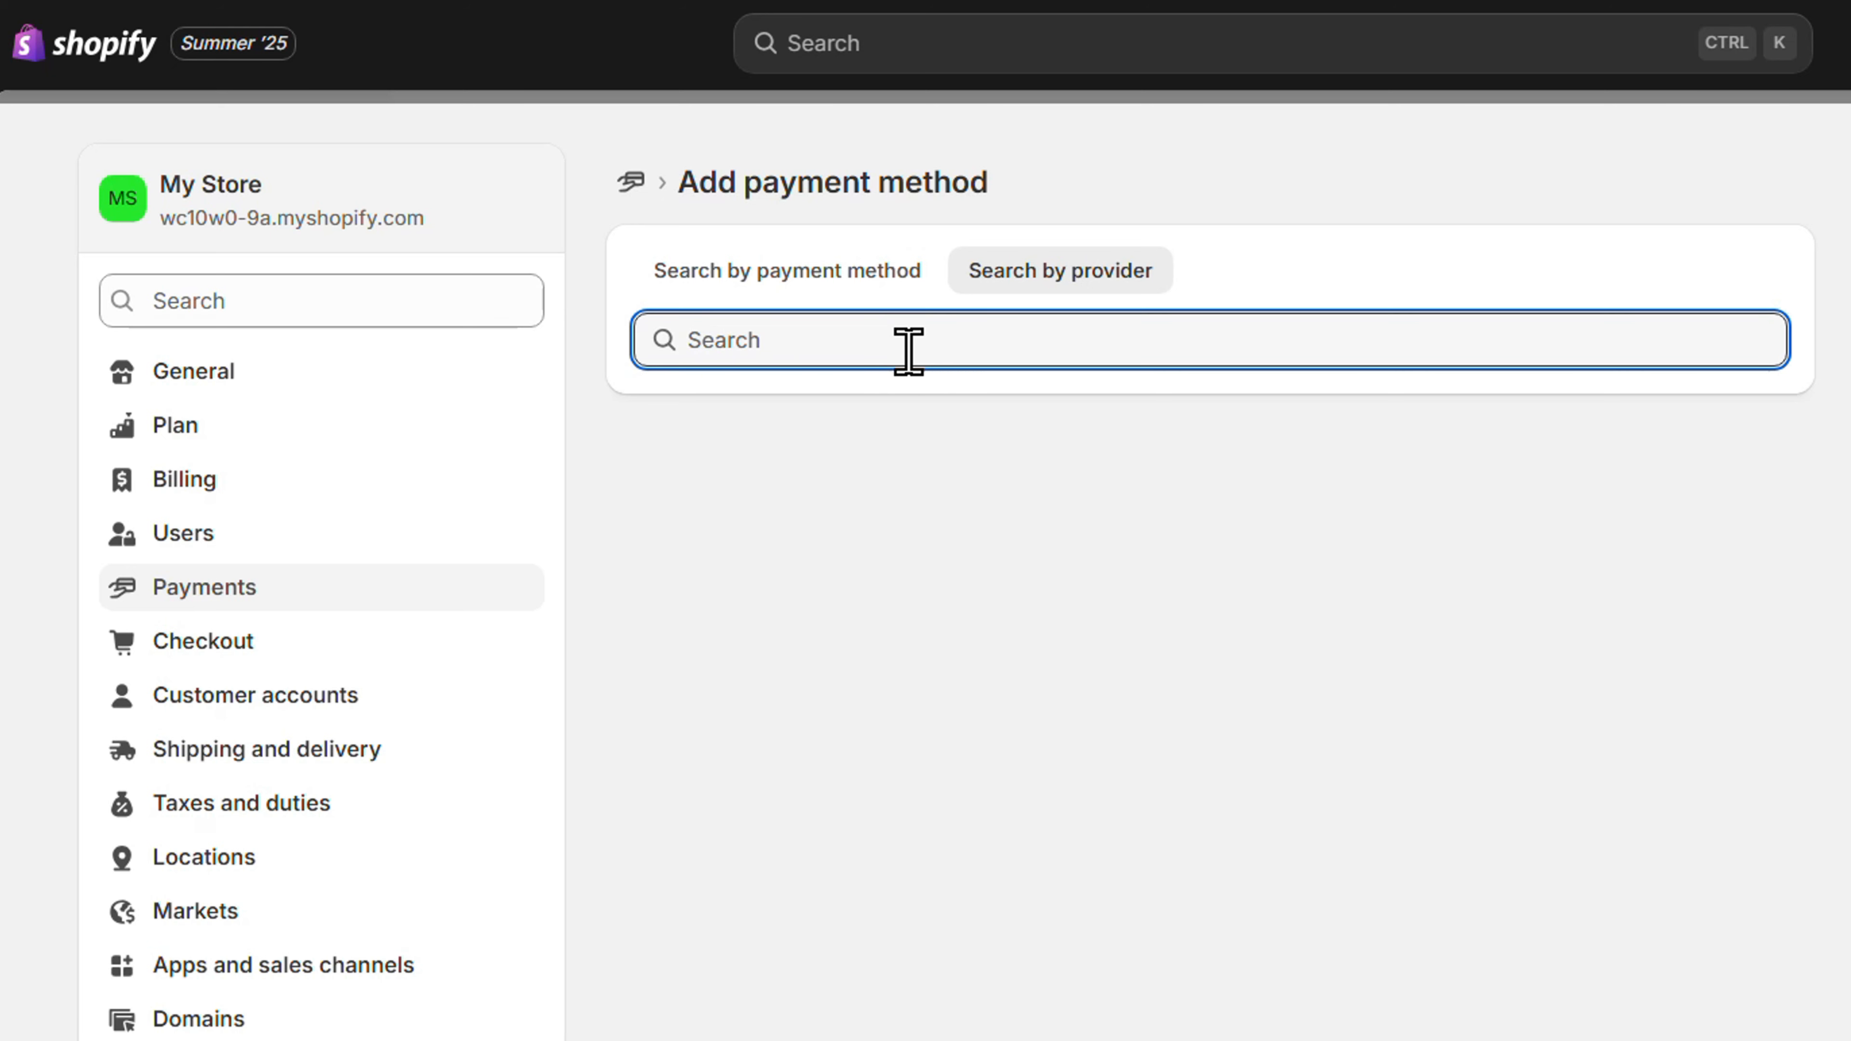
{"action": "type", "text": "kla"}
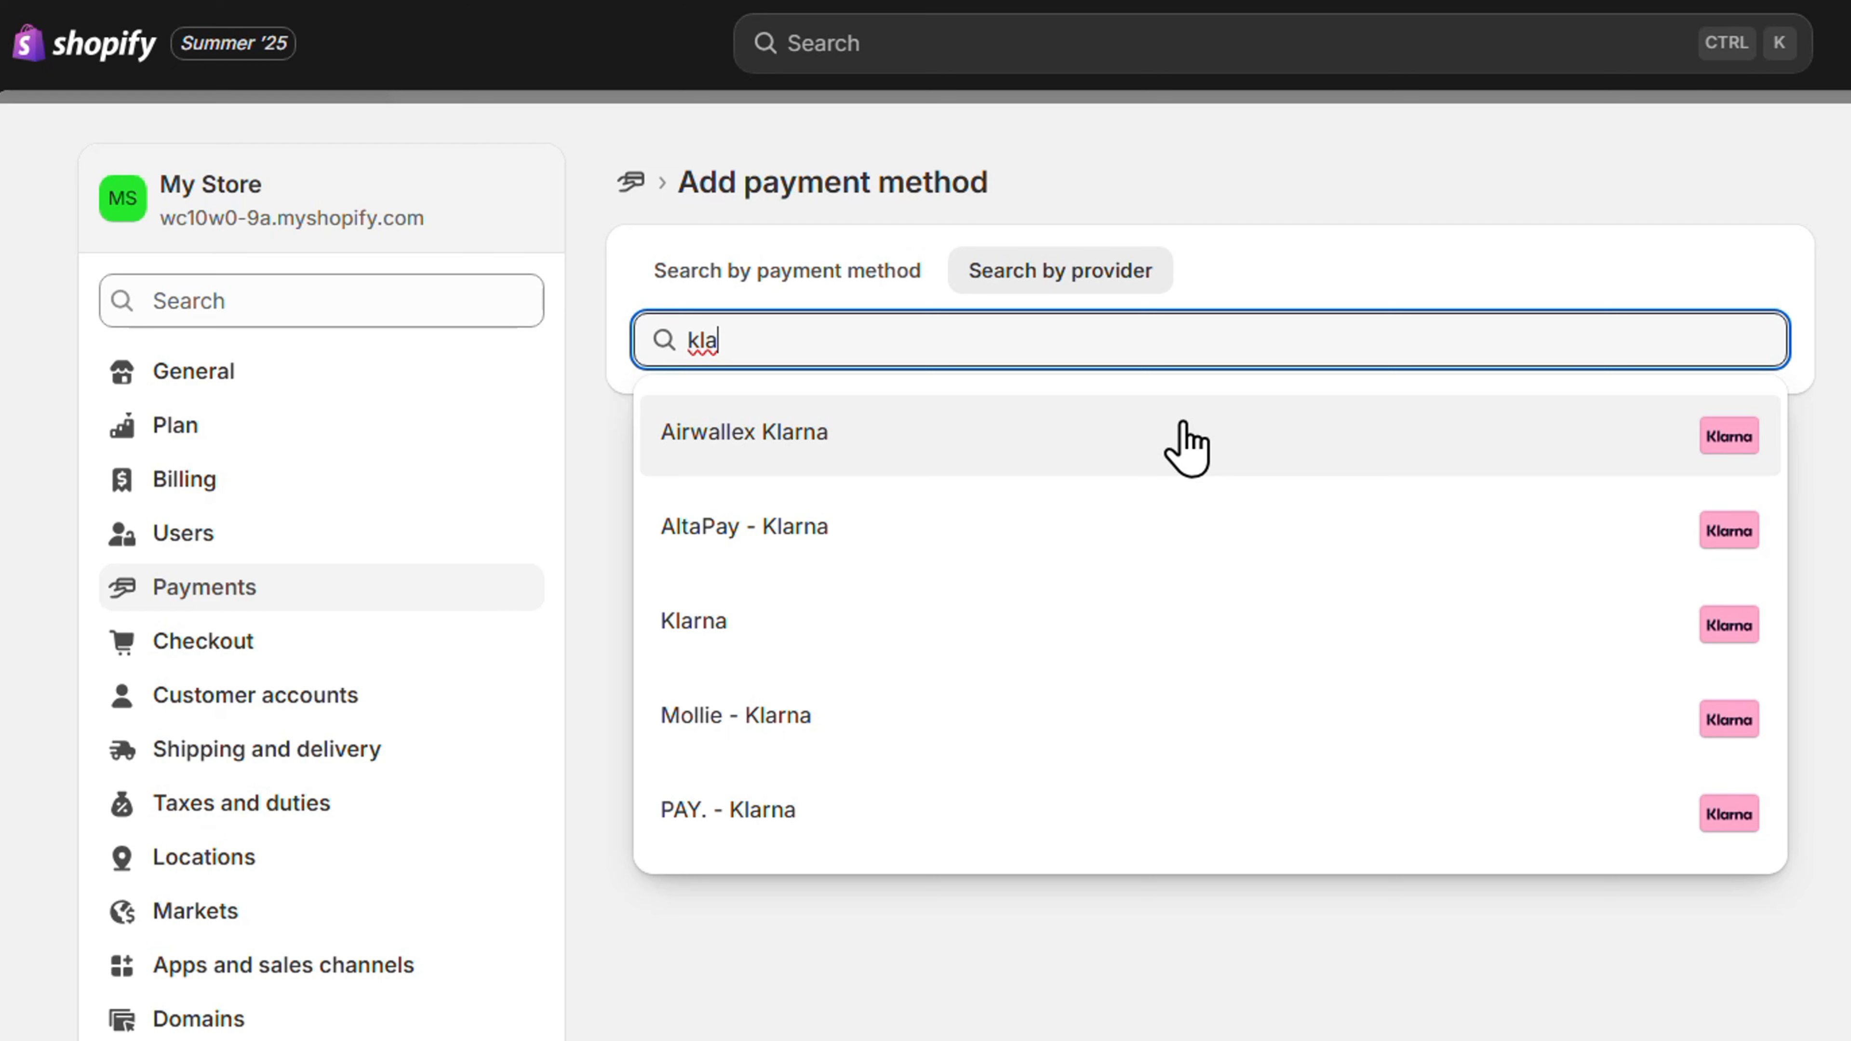
{"action": "key", "text": "ctrl+a"}
{"action": "key", "text": "BackSpace"}
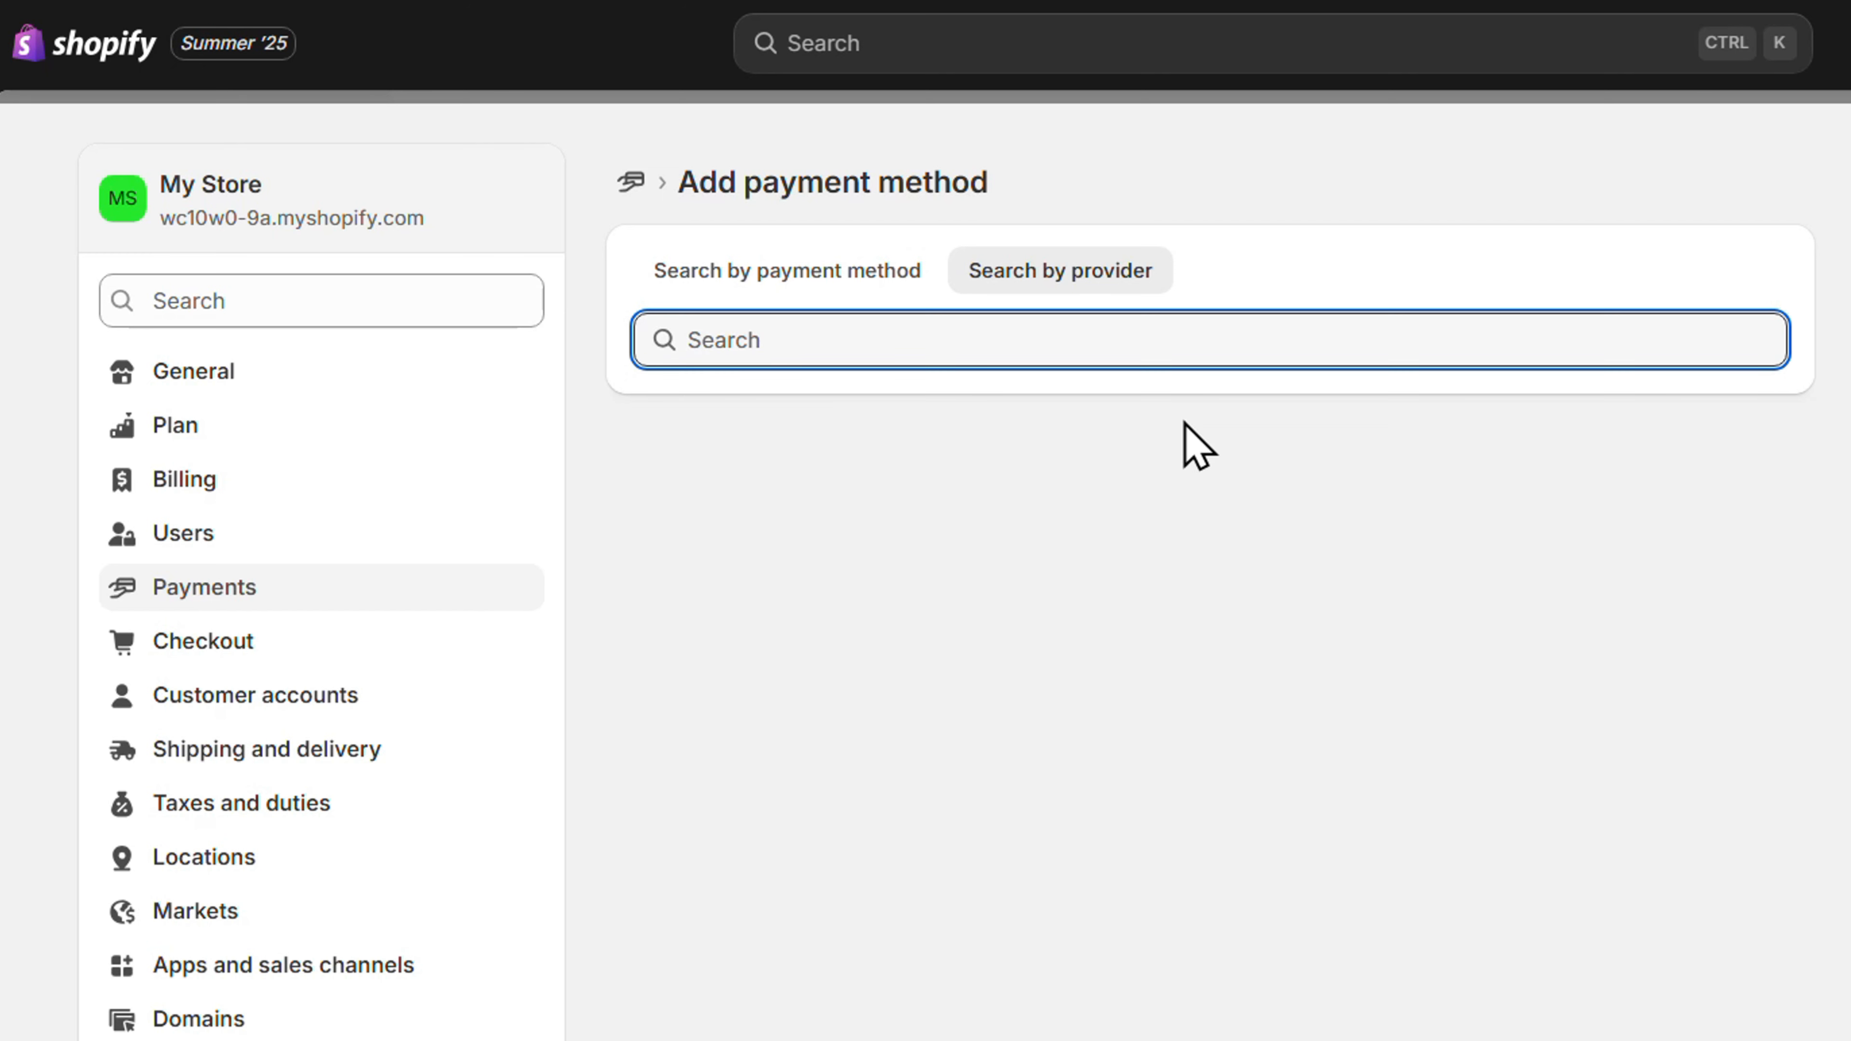
Search the payment providers for "st", "s" and "a" in turn, and clear the search
{"action": "type", "text": "st"}
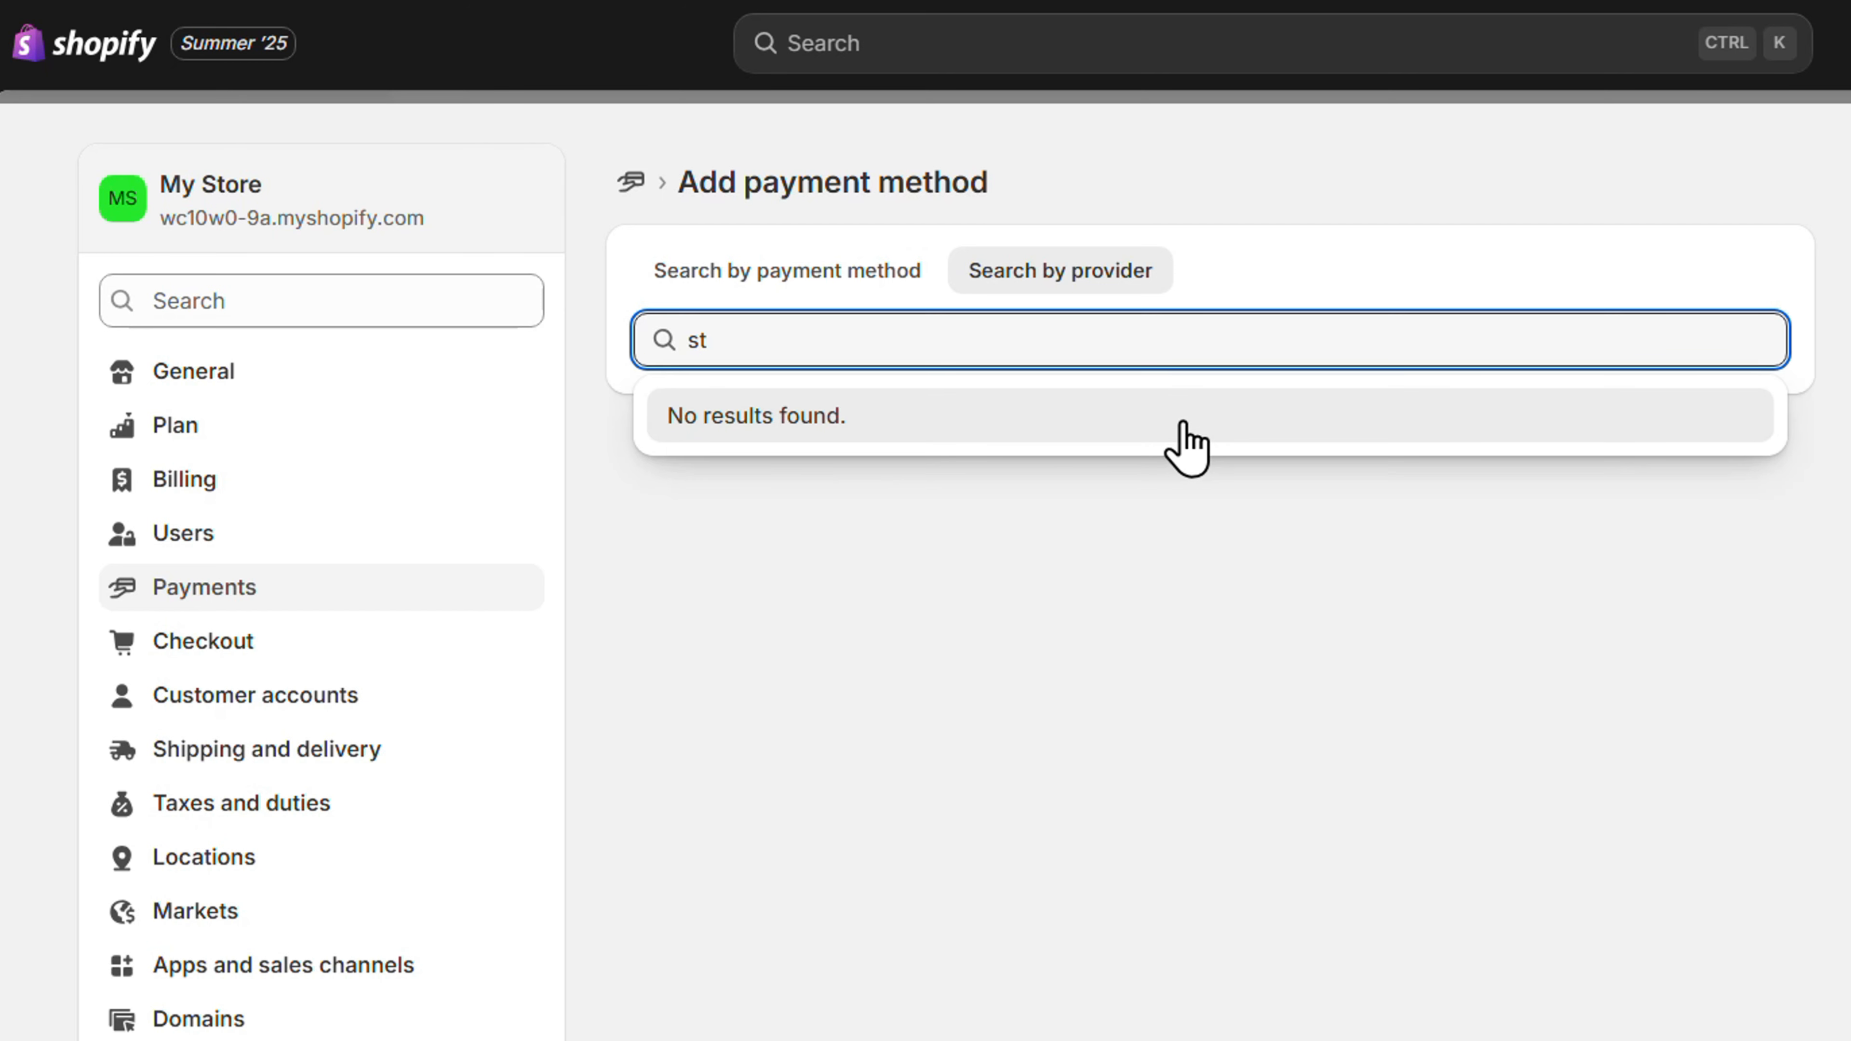
{"action": "key", "text": "BackSpace"}
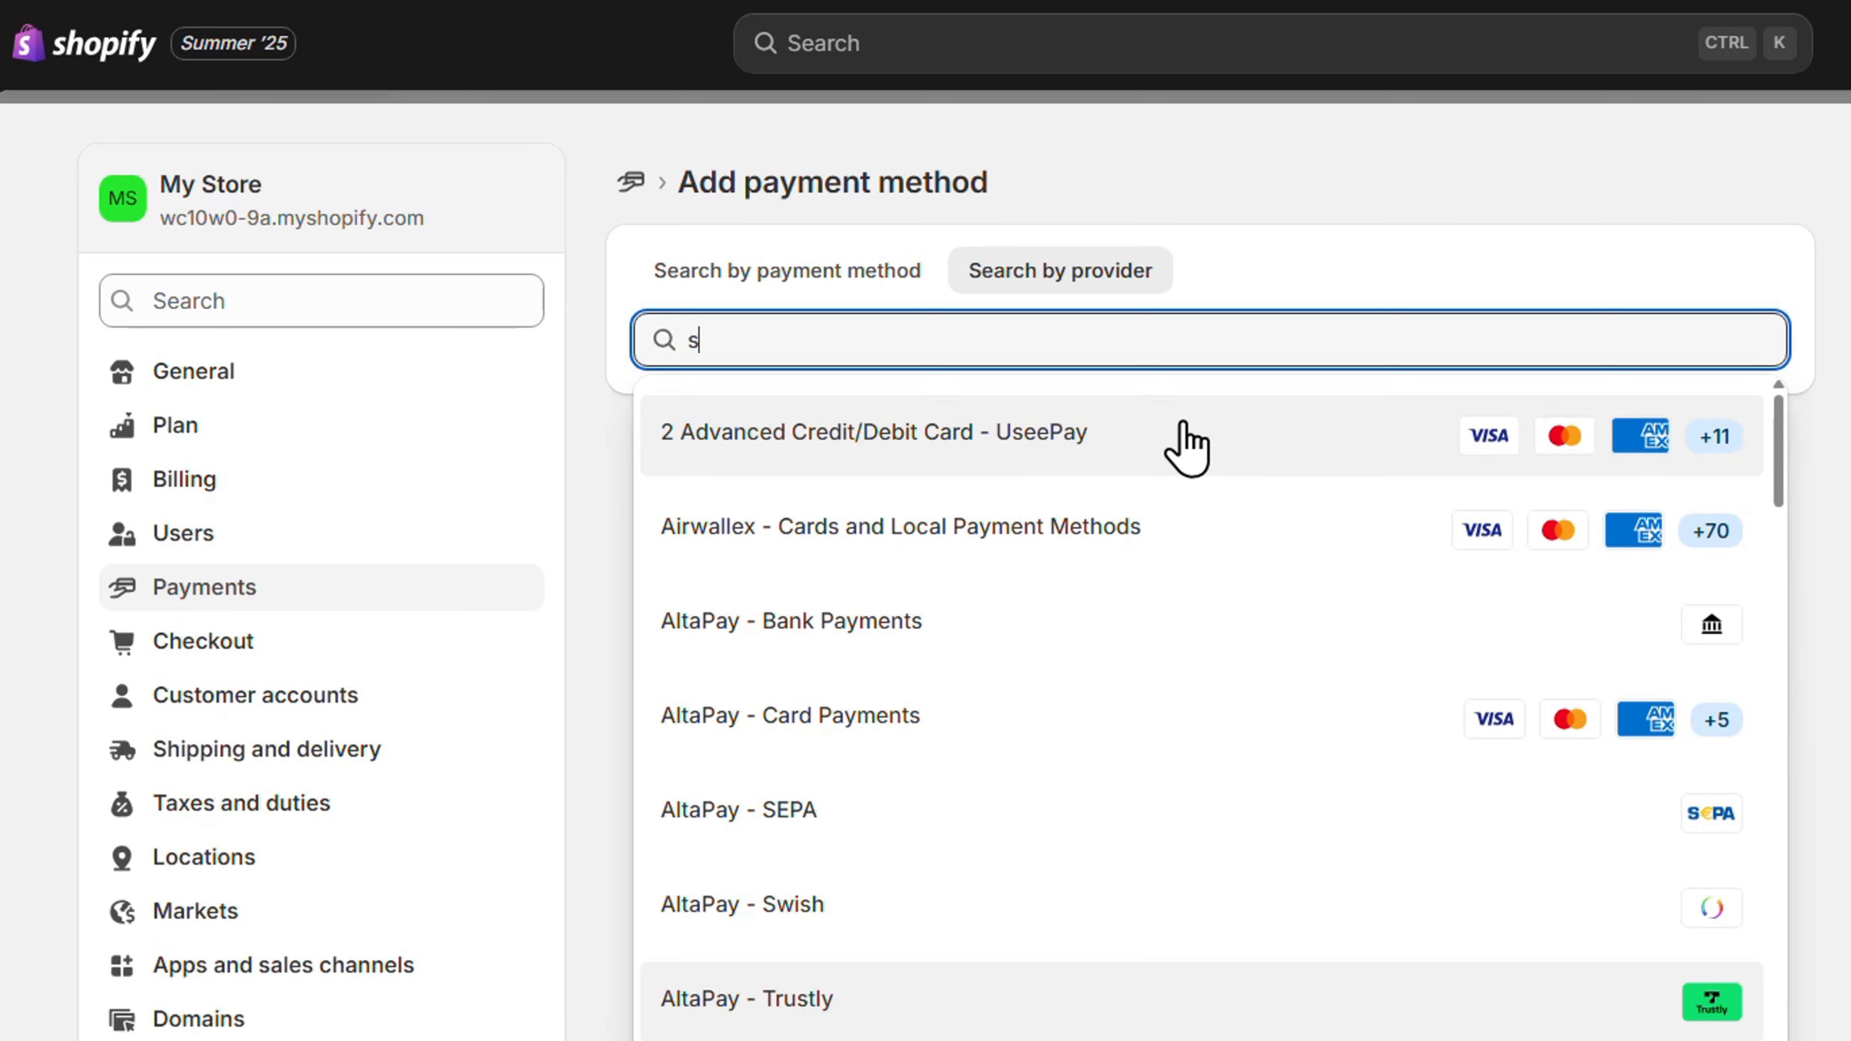
{"action": "key", "text": "BackSpace"}
{"action": "type", "text": "a"}
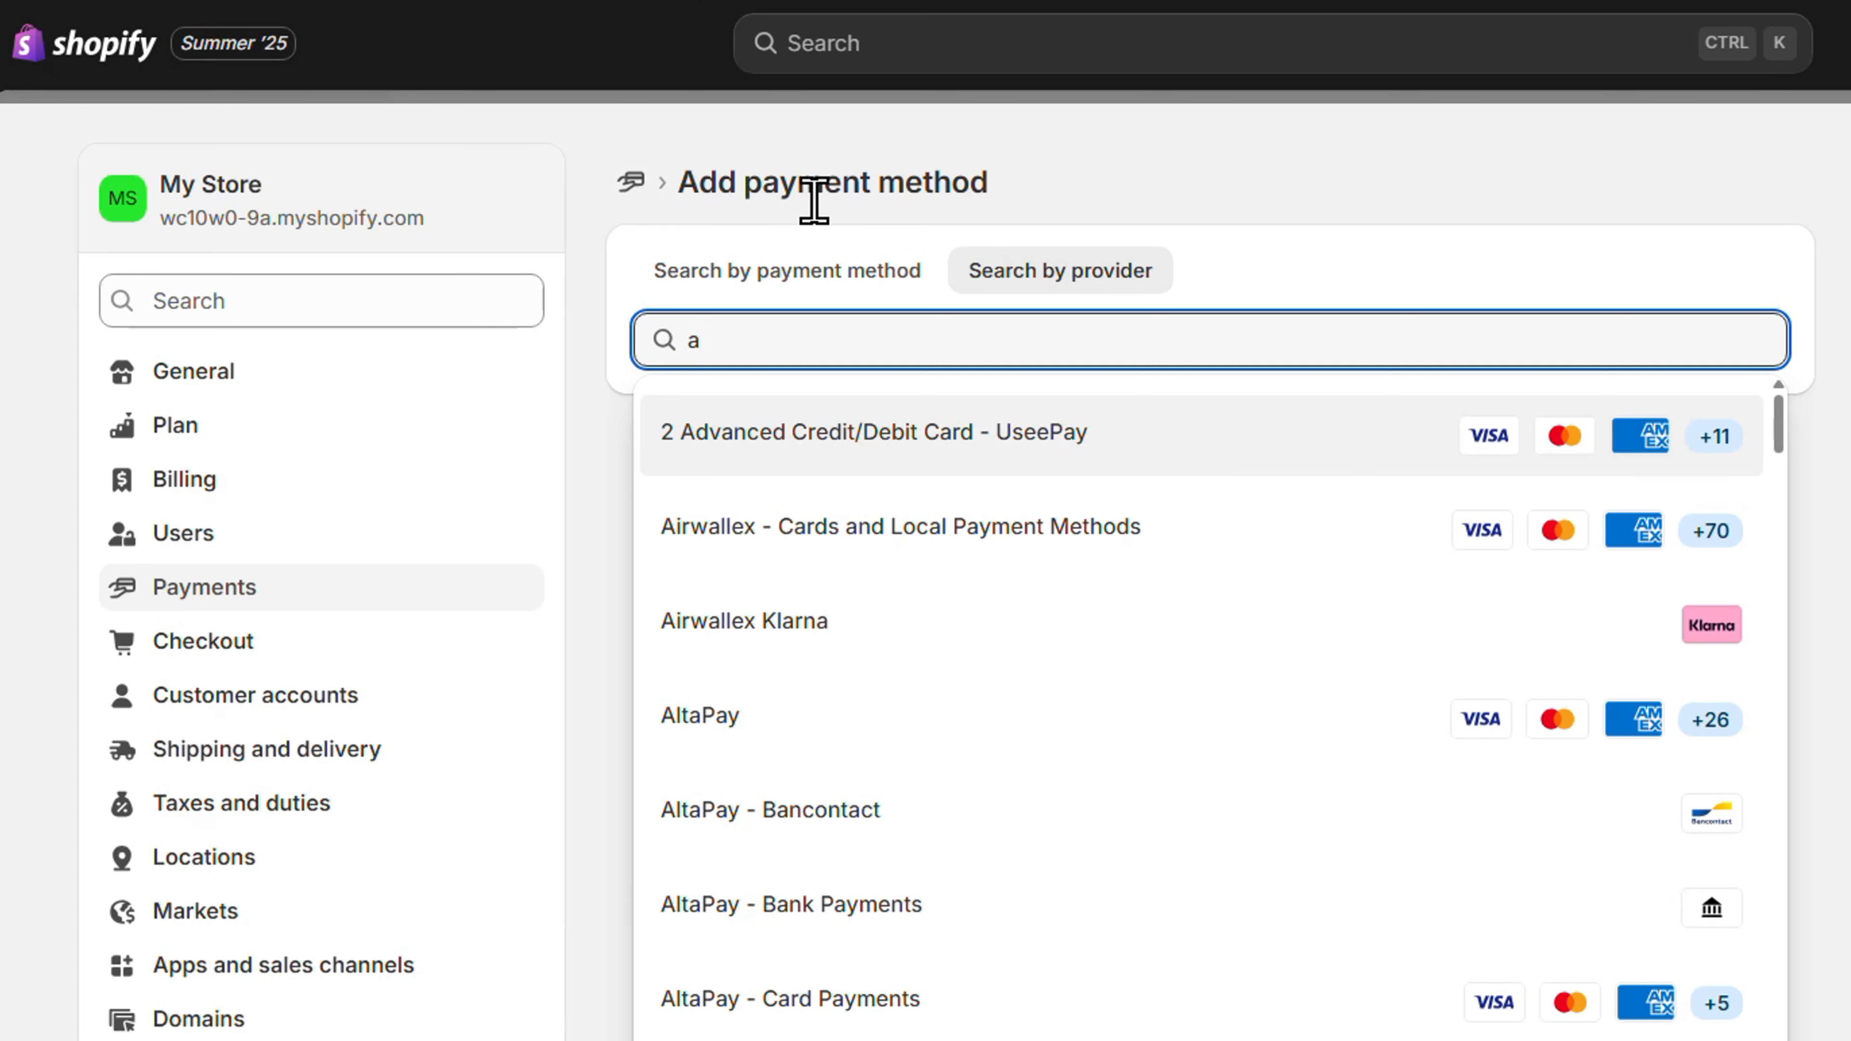
{"action": "key", "text": "BackSpace"}
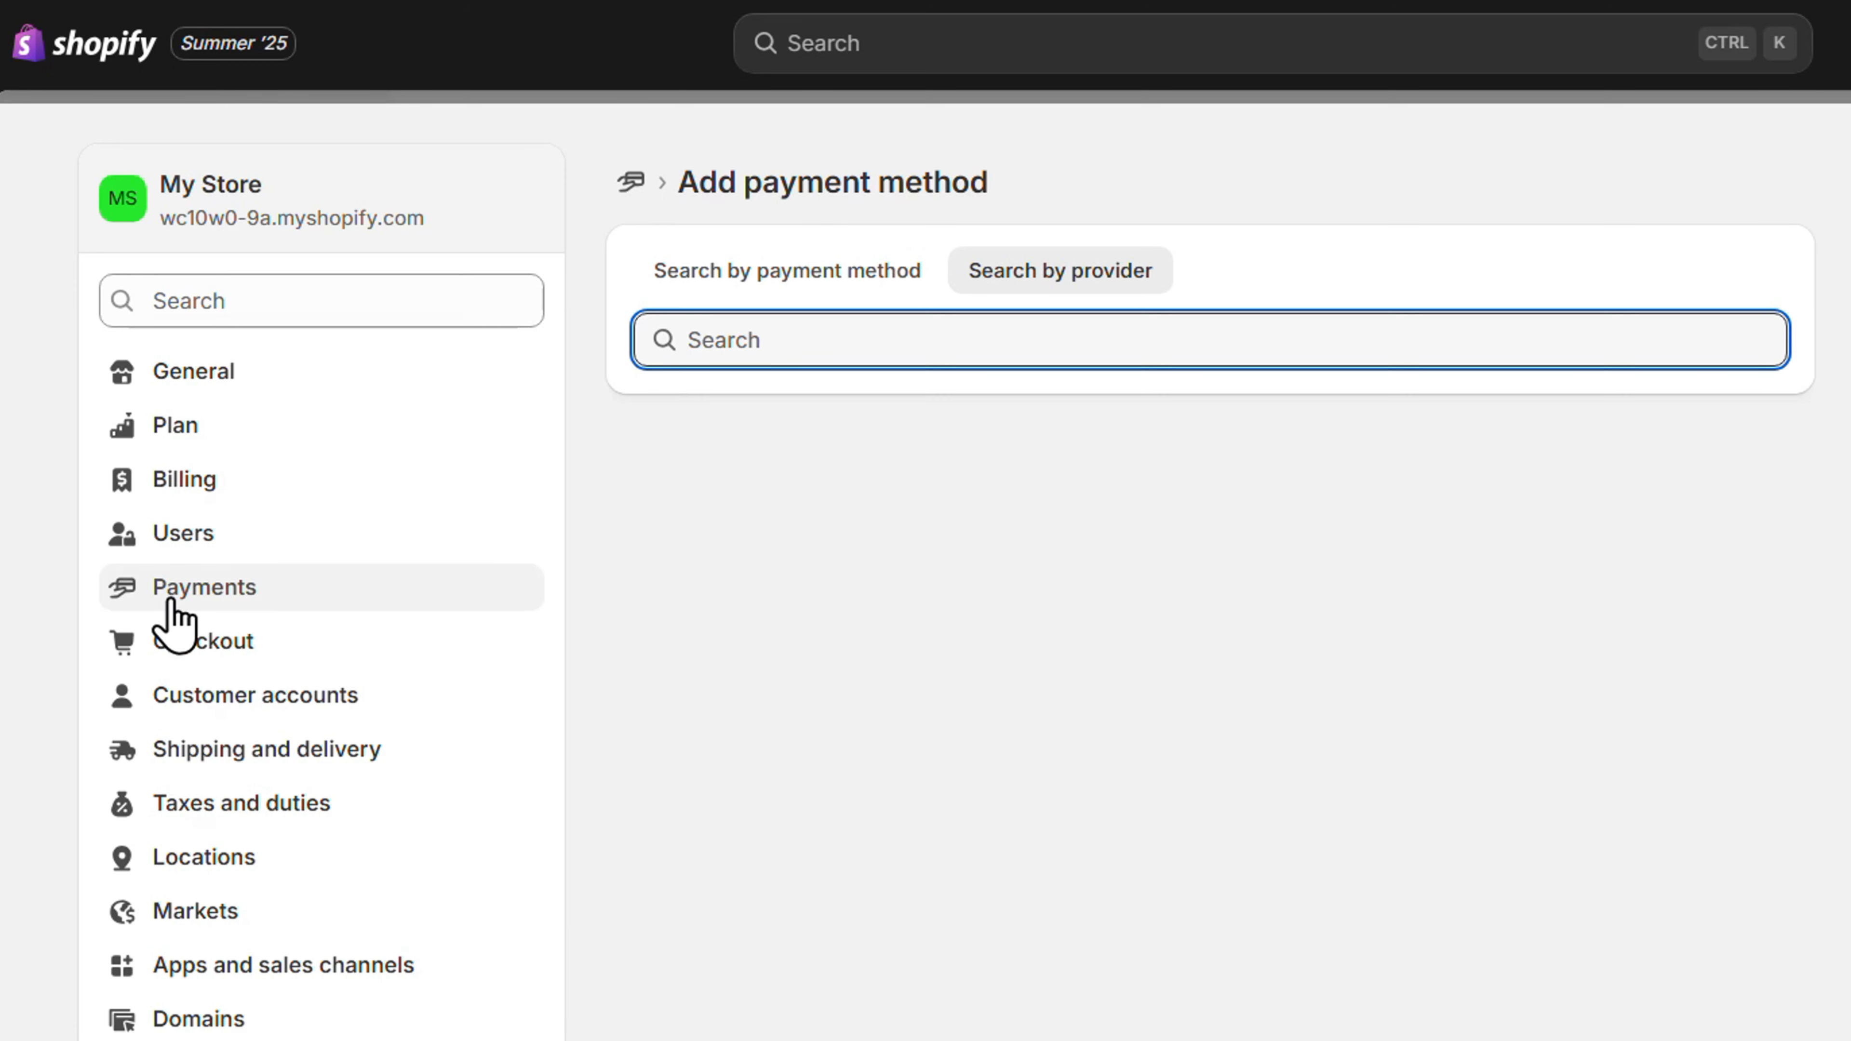
Return to the payment settings and examine the payment capture, manual payment, customization, gift card expiration and Apple Wallet pass options
{"action": "left_click", "coordinate": [211, 593]}
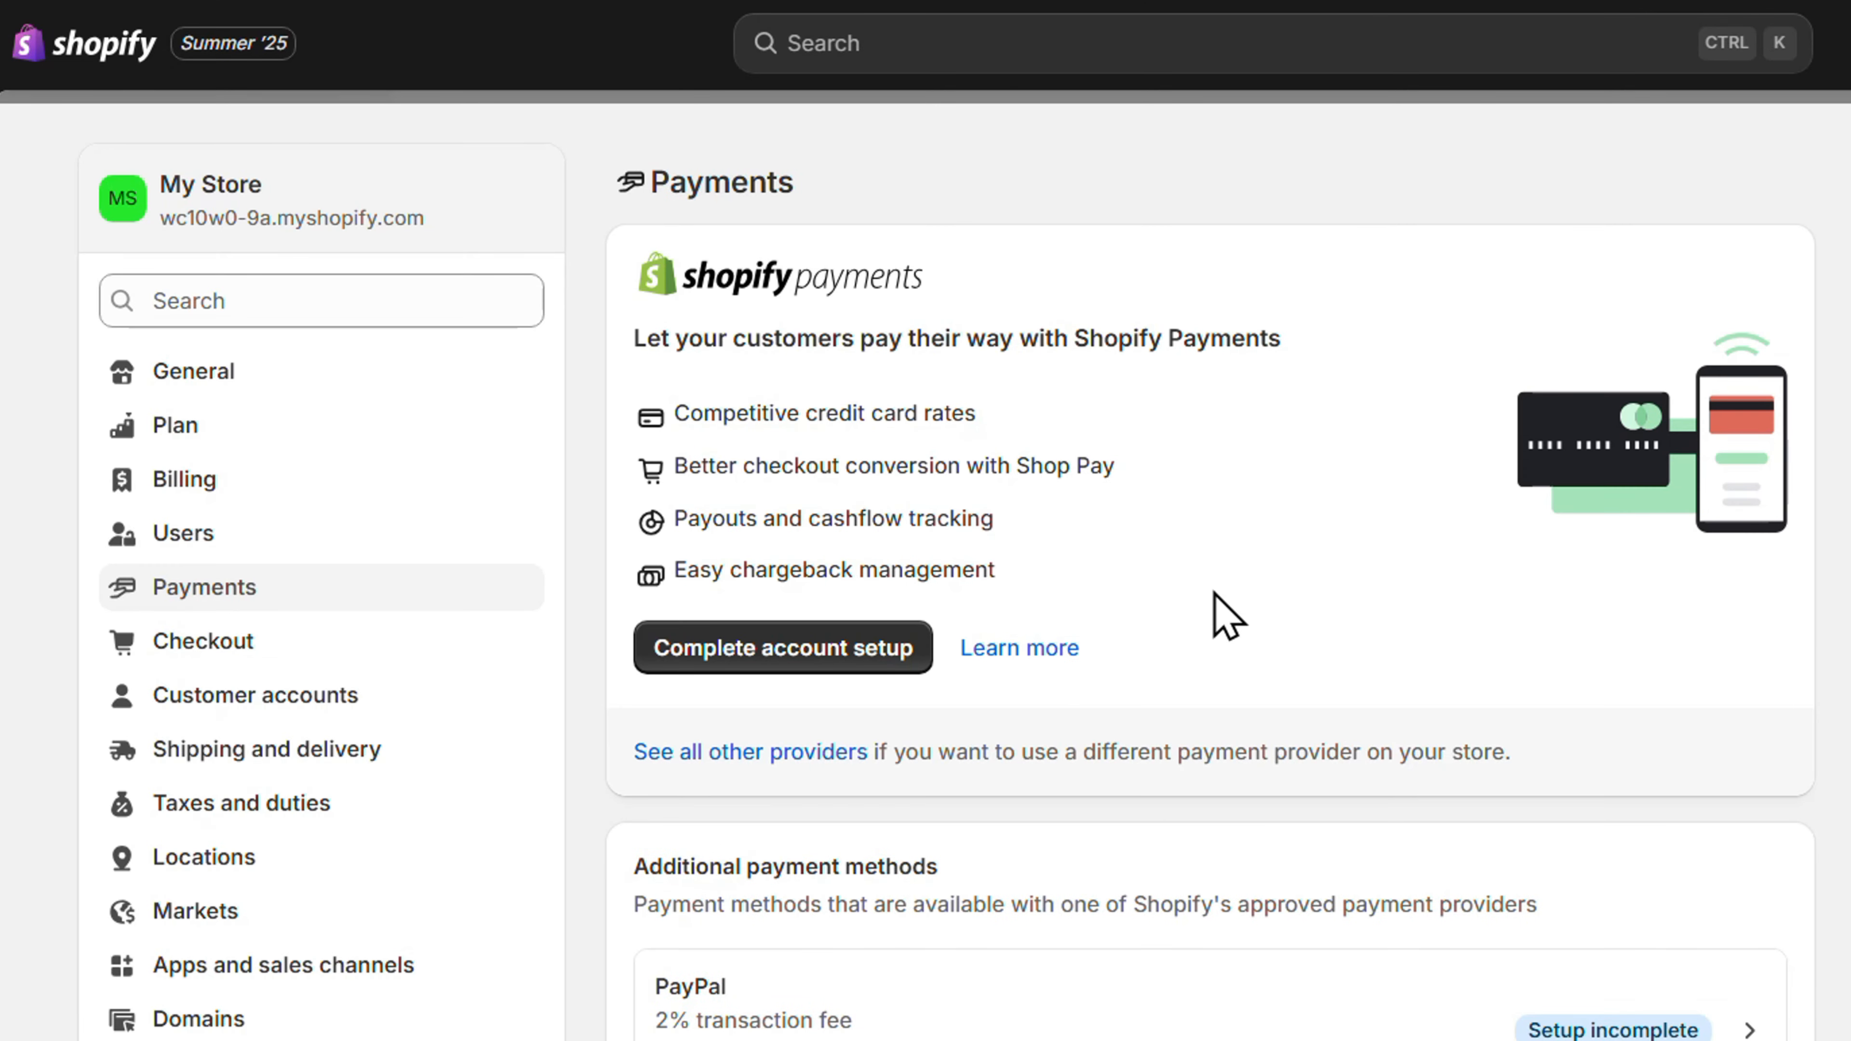
{"action": "scroll", "coordinate": [1229, 616], "scroll_direction": "down", "scroll_amount": 10}
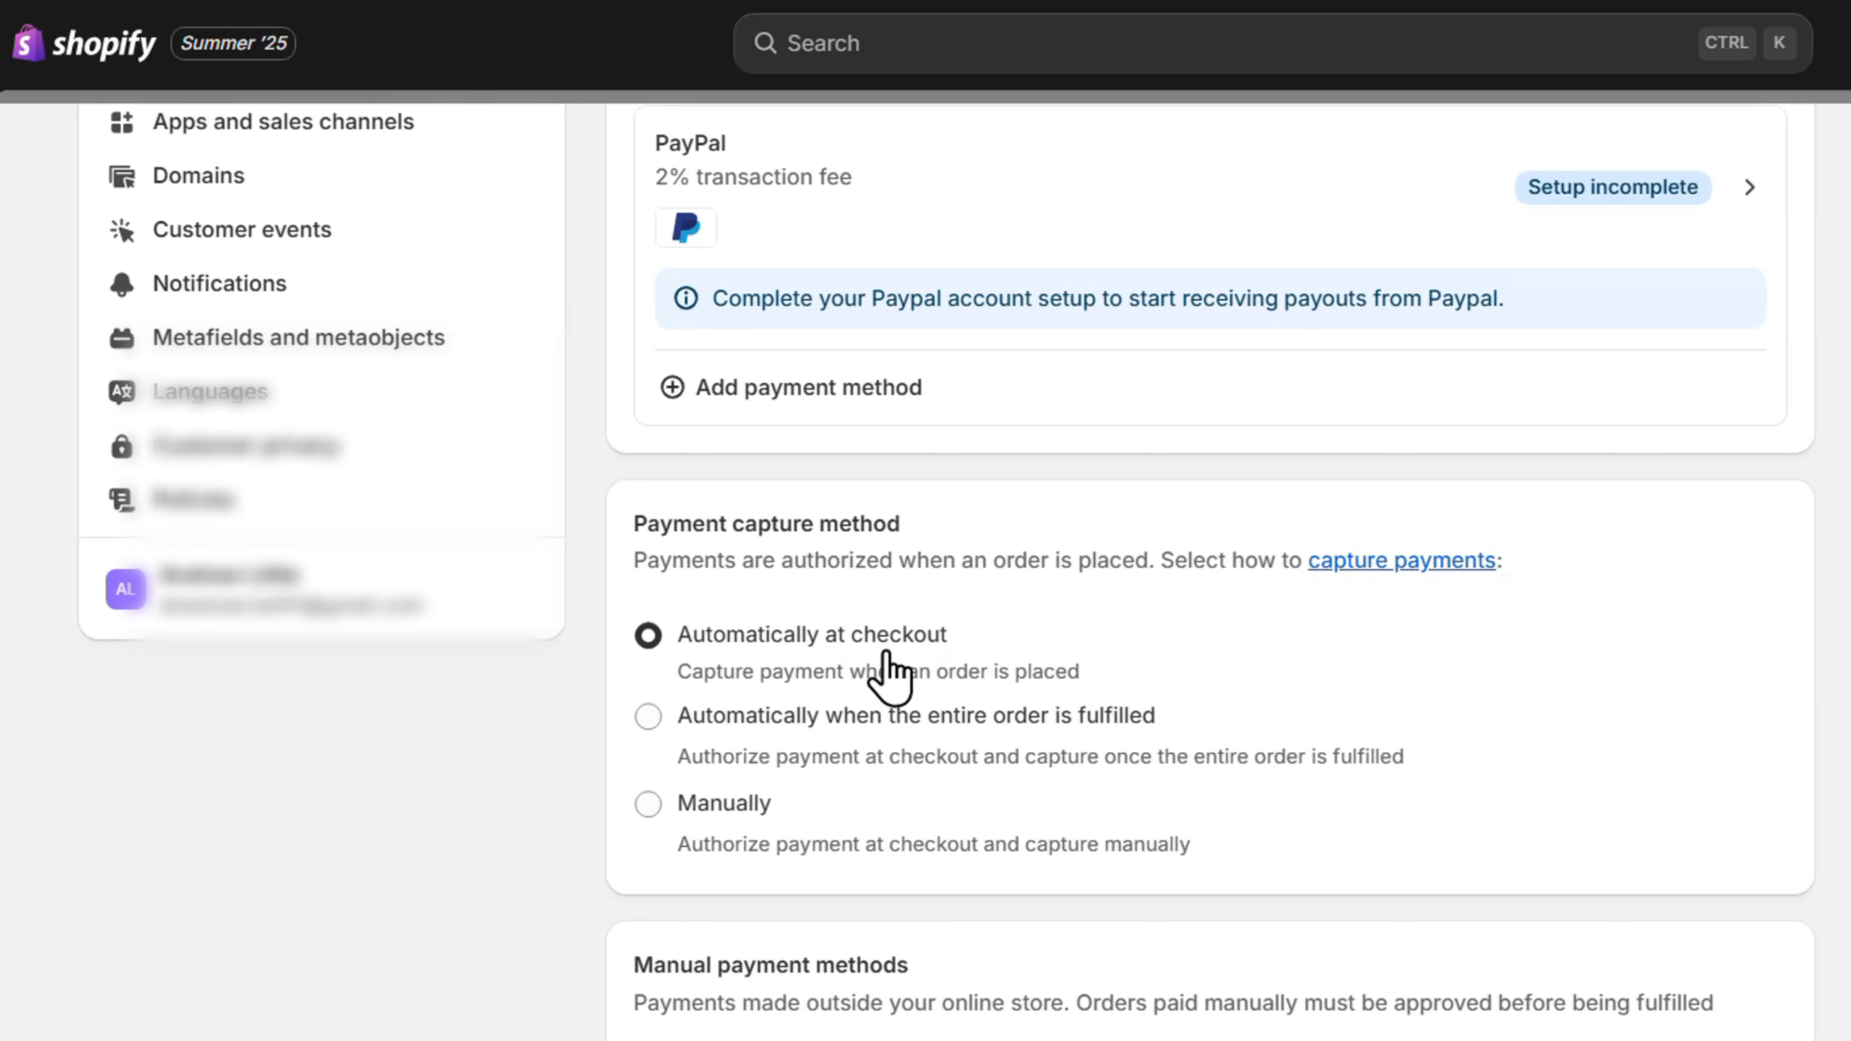
{"action": "scroll", "coordinate": [980, 758], "scroll_direction": "down", "scroll_amount": 2}
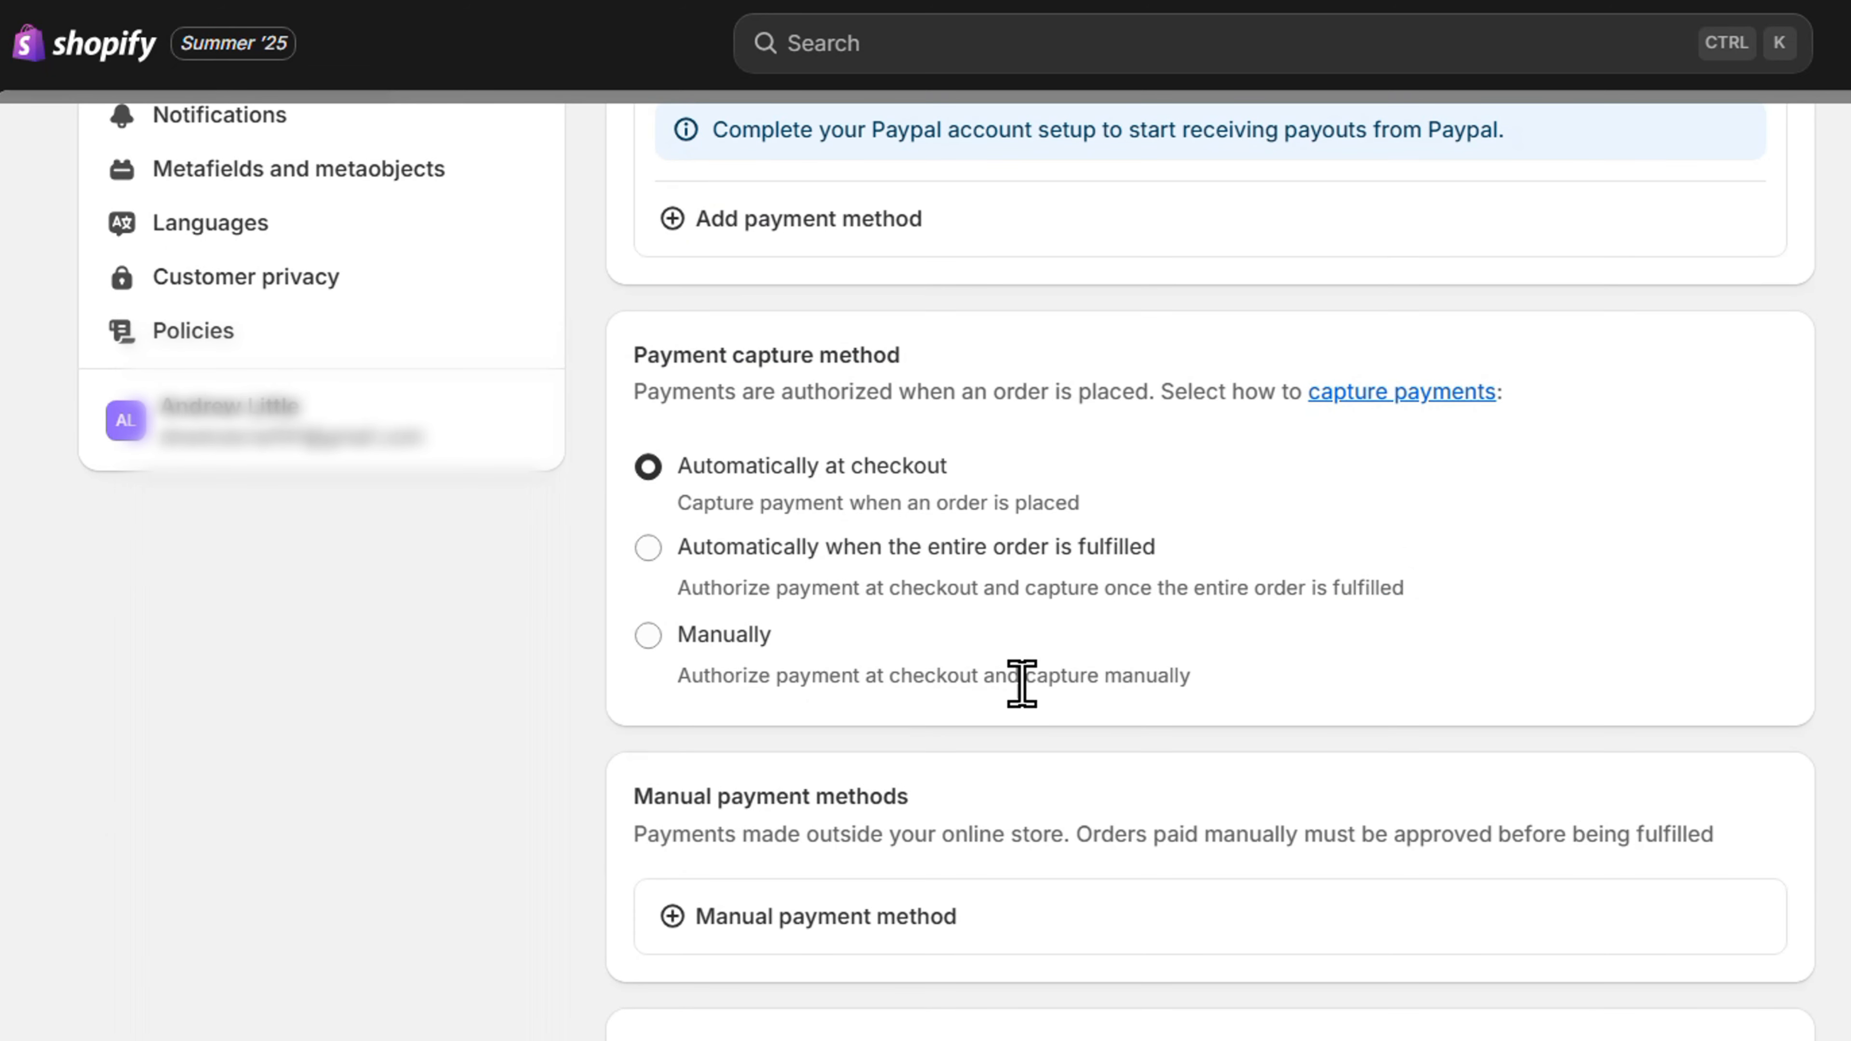
{"action": "scroll", "coordinate": [1062, 599], "scroll_direction": "down", "scroll_amount": 4}
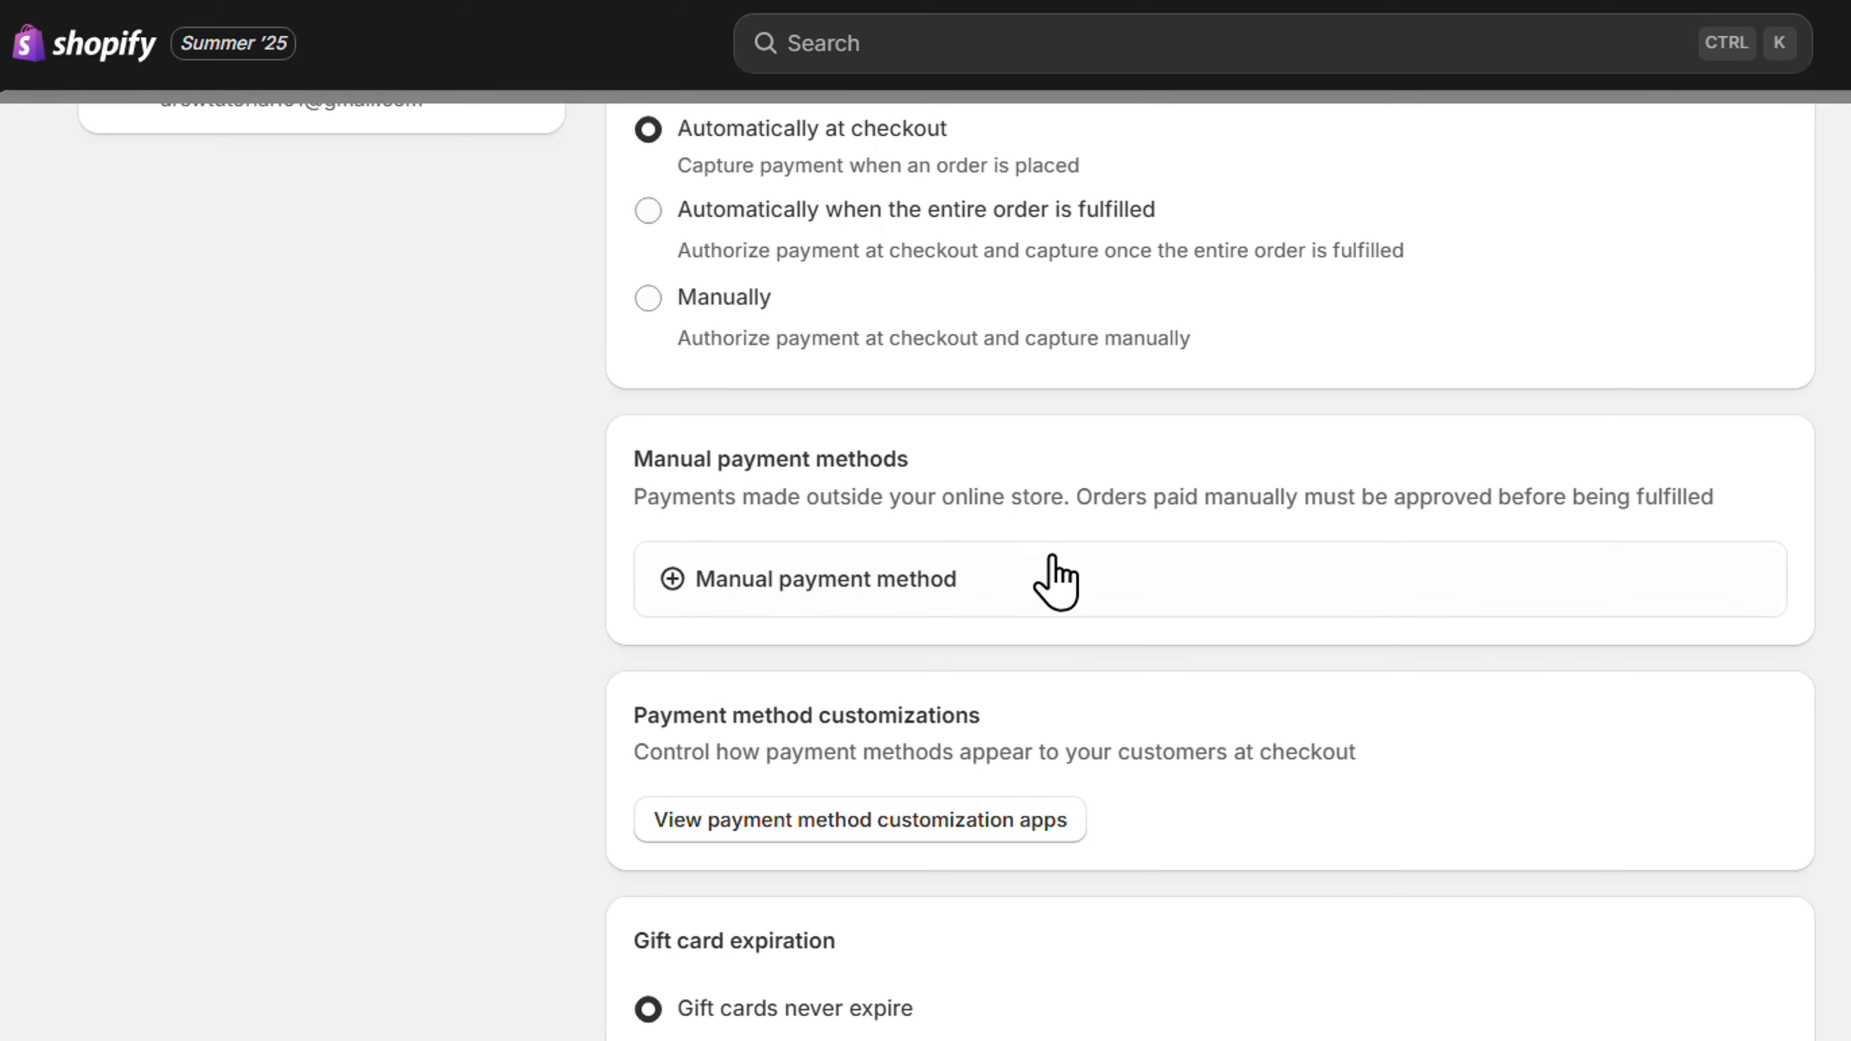
{"action": "scroll", "coordinate": [958, 649], "scroll_direction": "down", "scroll_amount": 2}
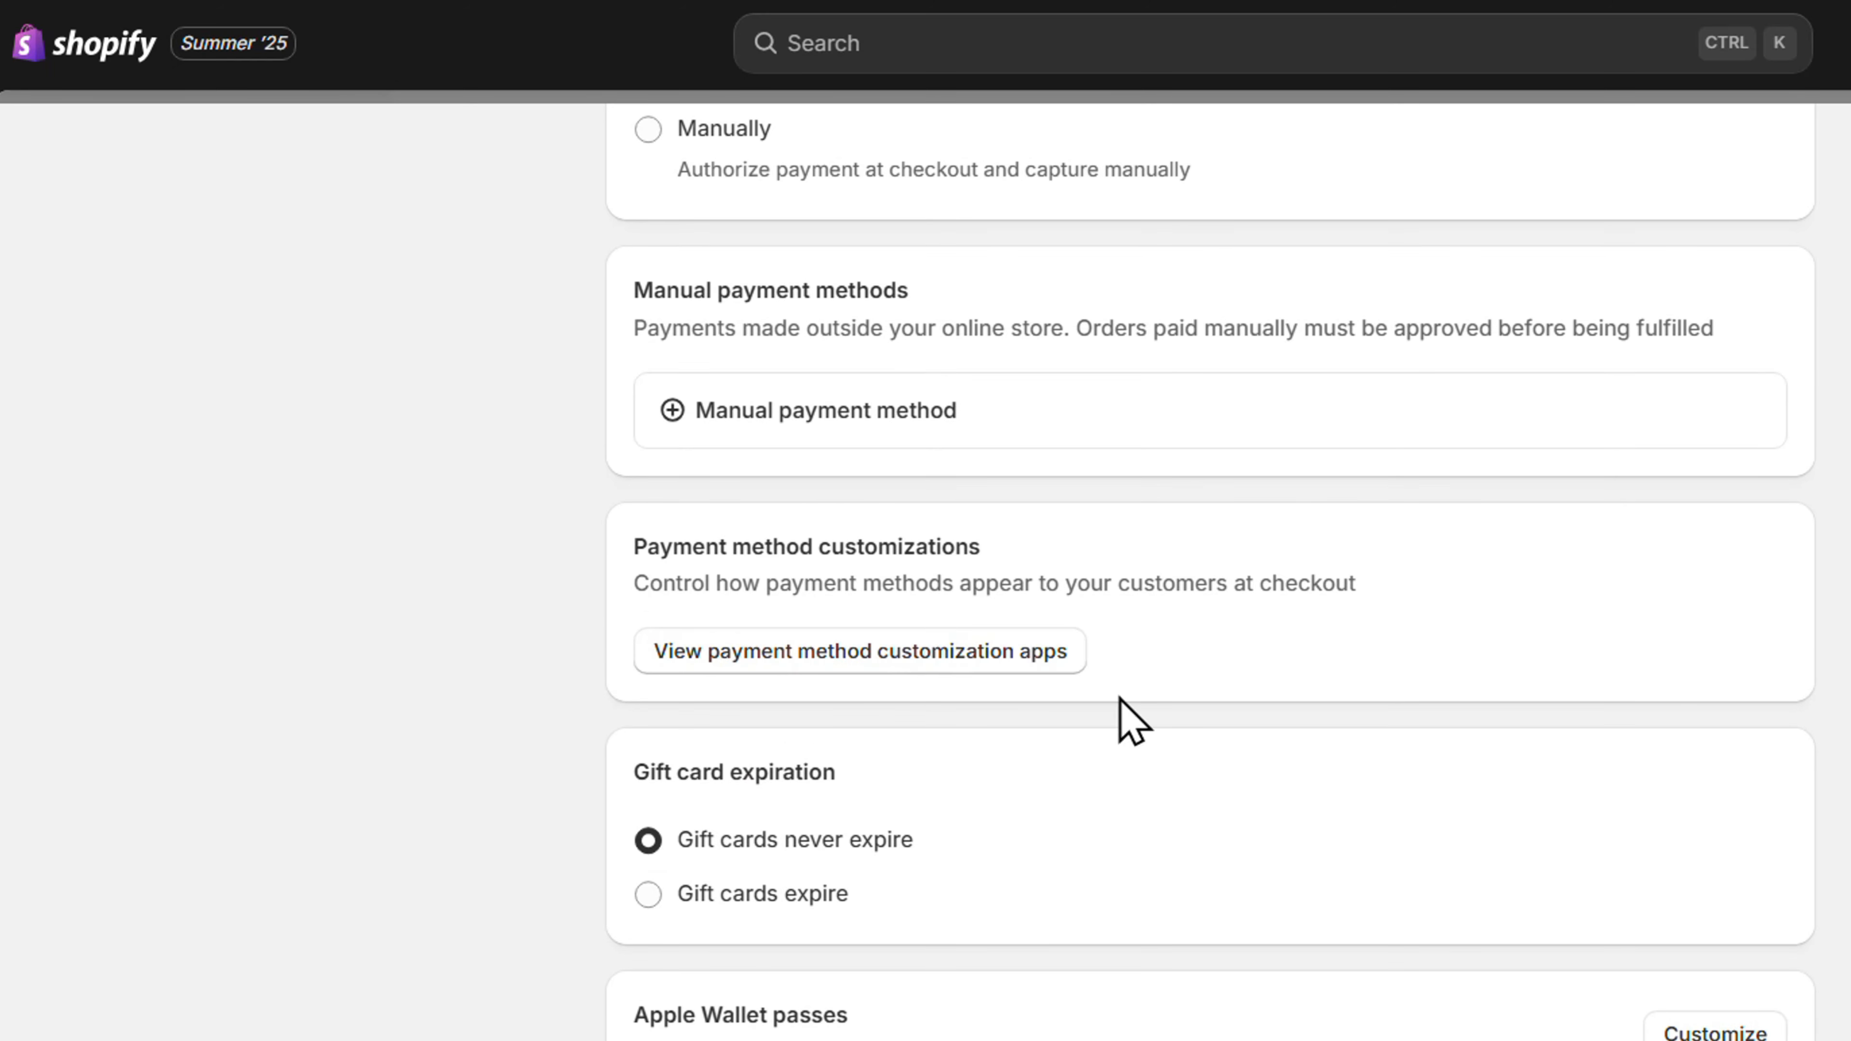
{"action": "scroll", "coordinate": [1120, 700], "scroll_direction": "down", "scroll_amount": 2}
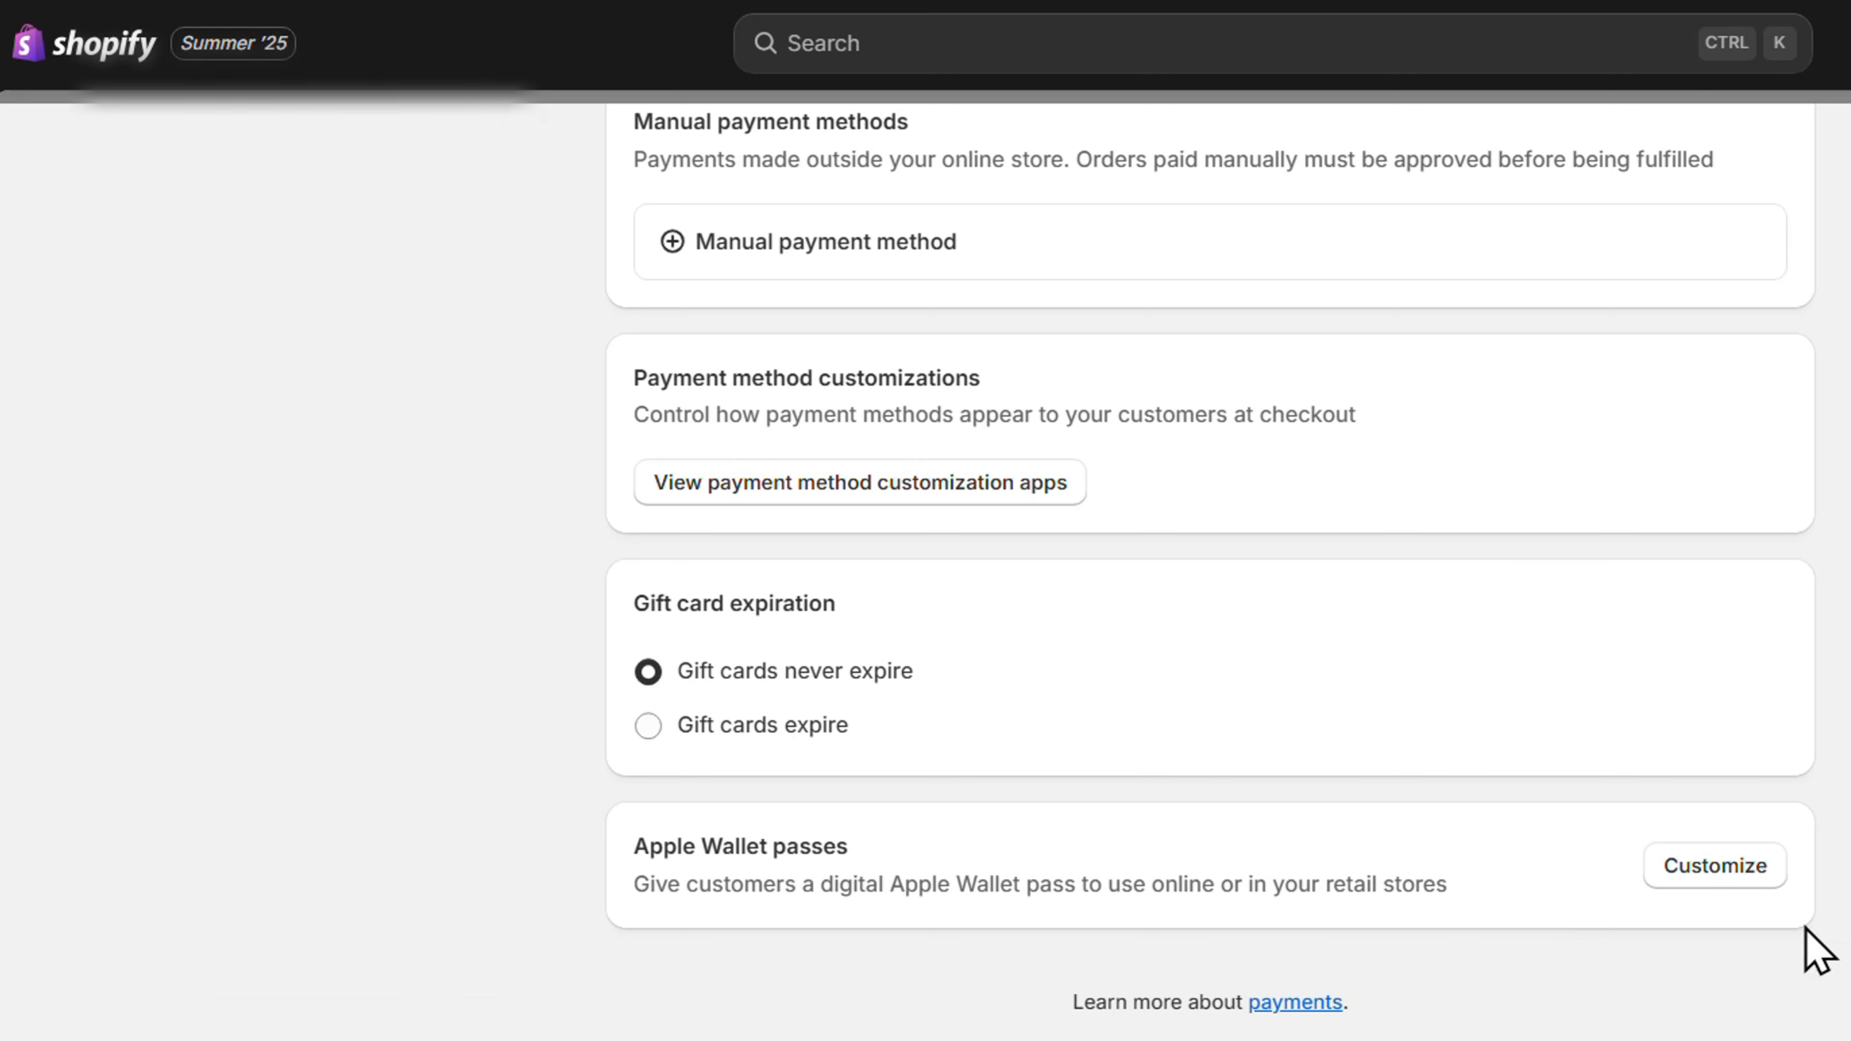
{"action": "scroll", "coordinate": [1110, 686], "scroll_direction": "up", "scroll_amount": 2}
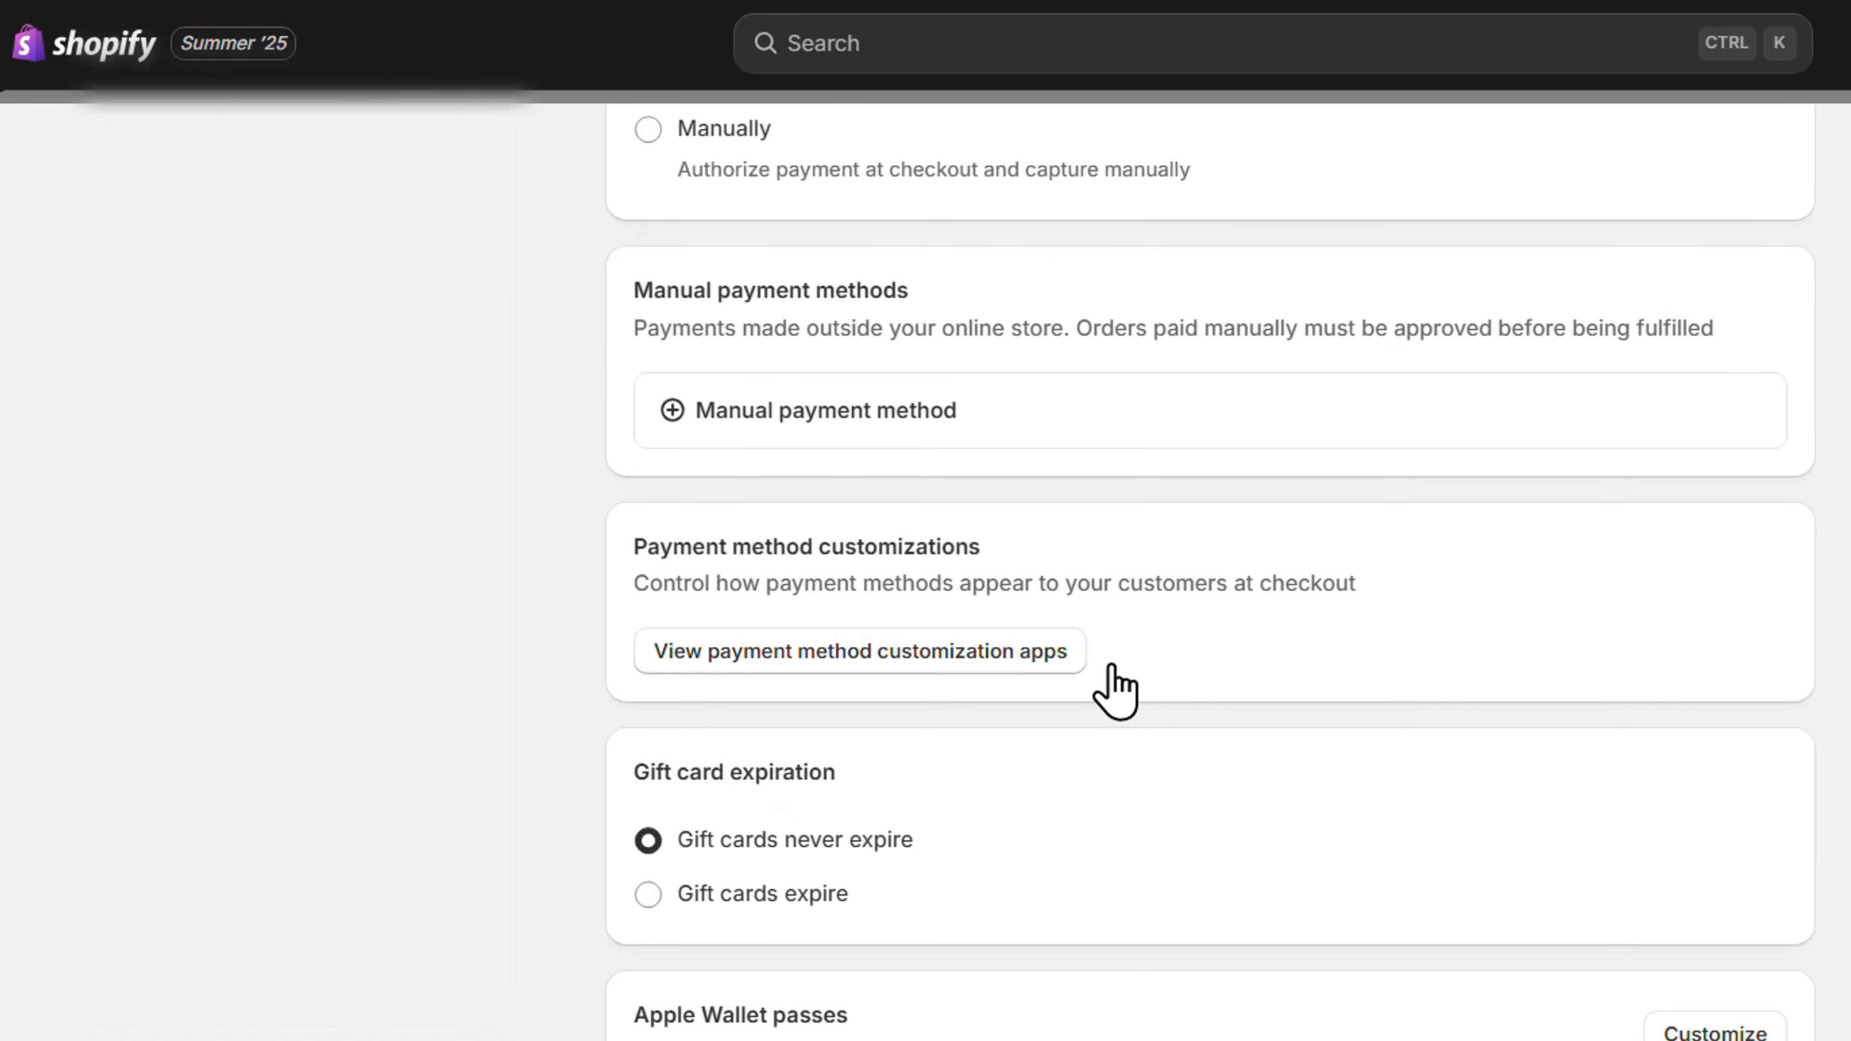
{"action": "scroll", "coordinate": [1115, 689], "scroll_direction": "up", "scroll_amount": 4}
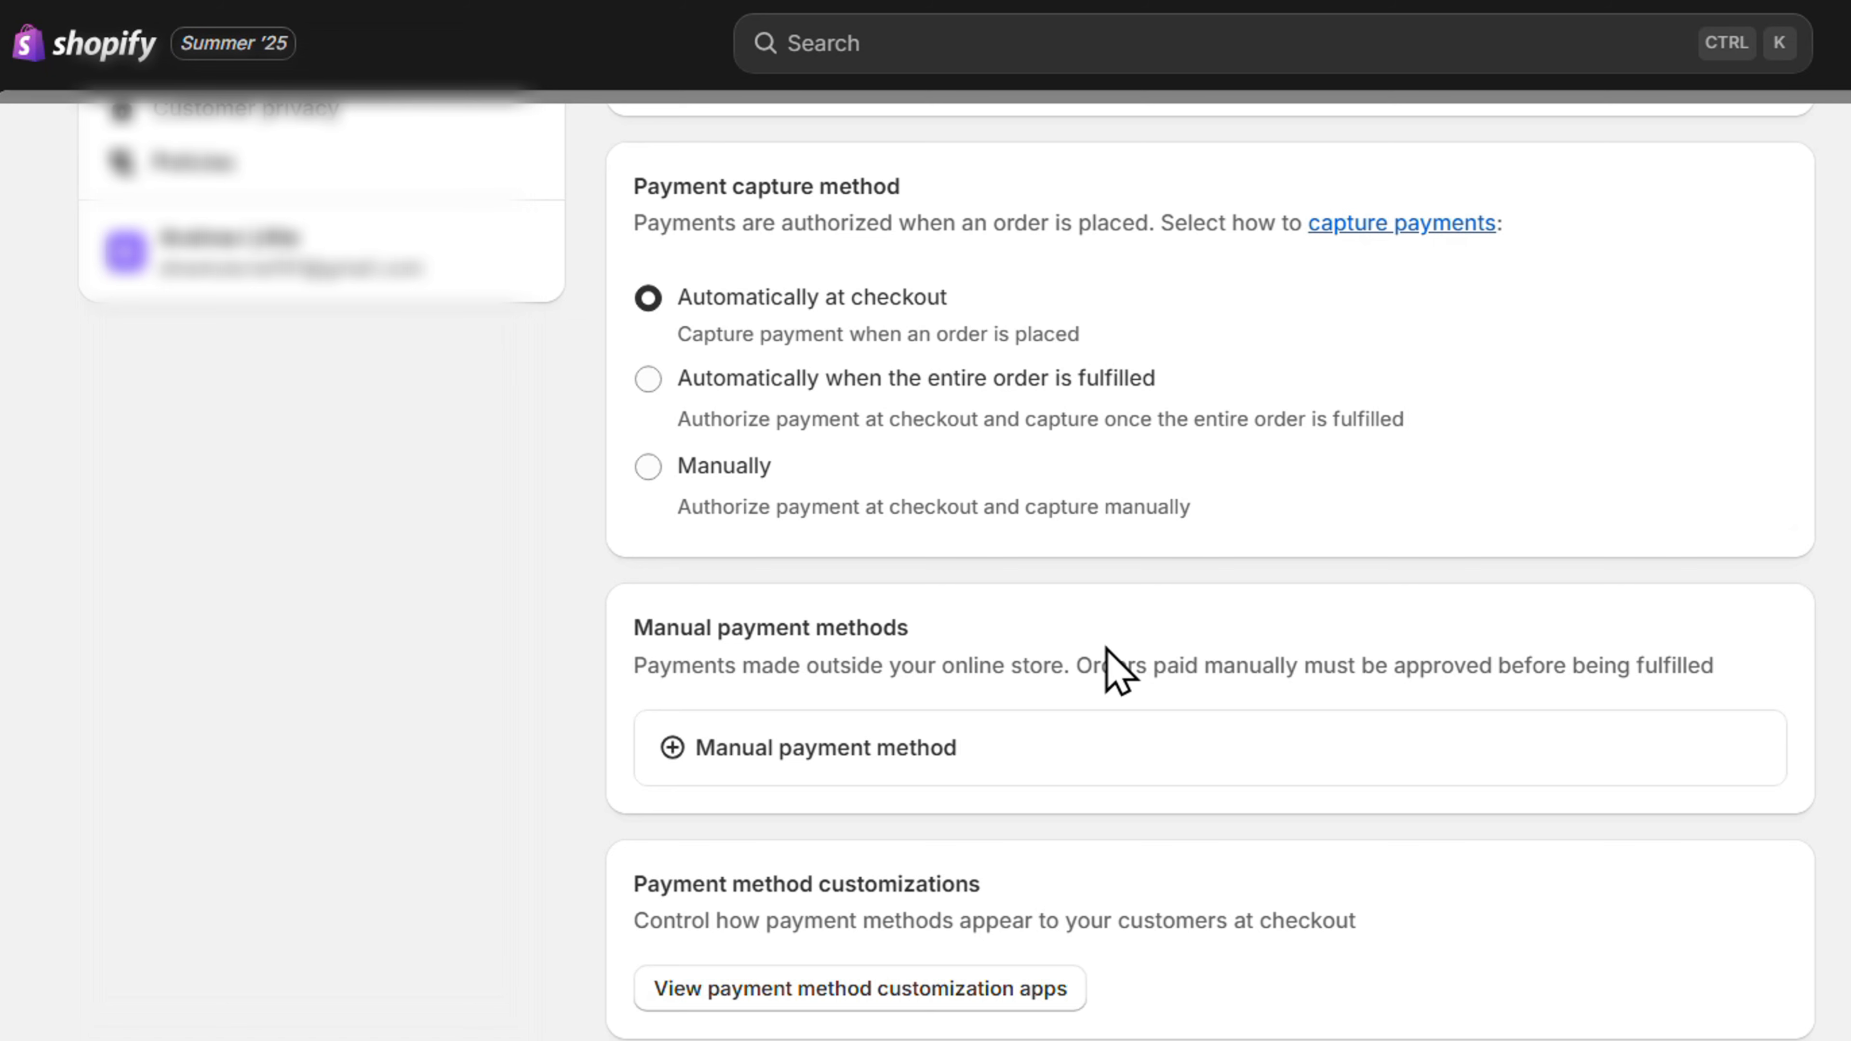
{"action": "scroll", "coordinate": [1119, 670], "scroll_direction": "up", "scroll_amount": 10}
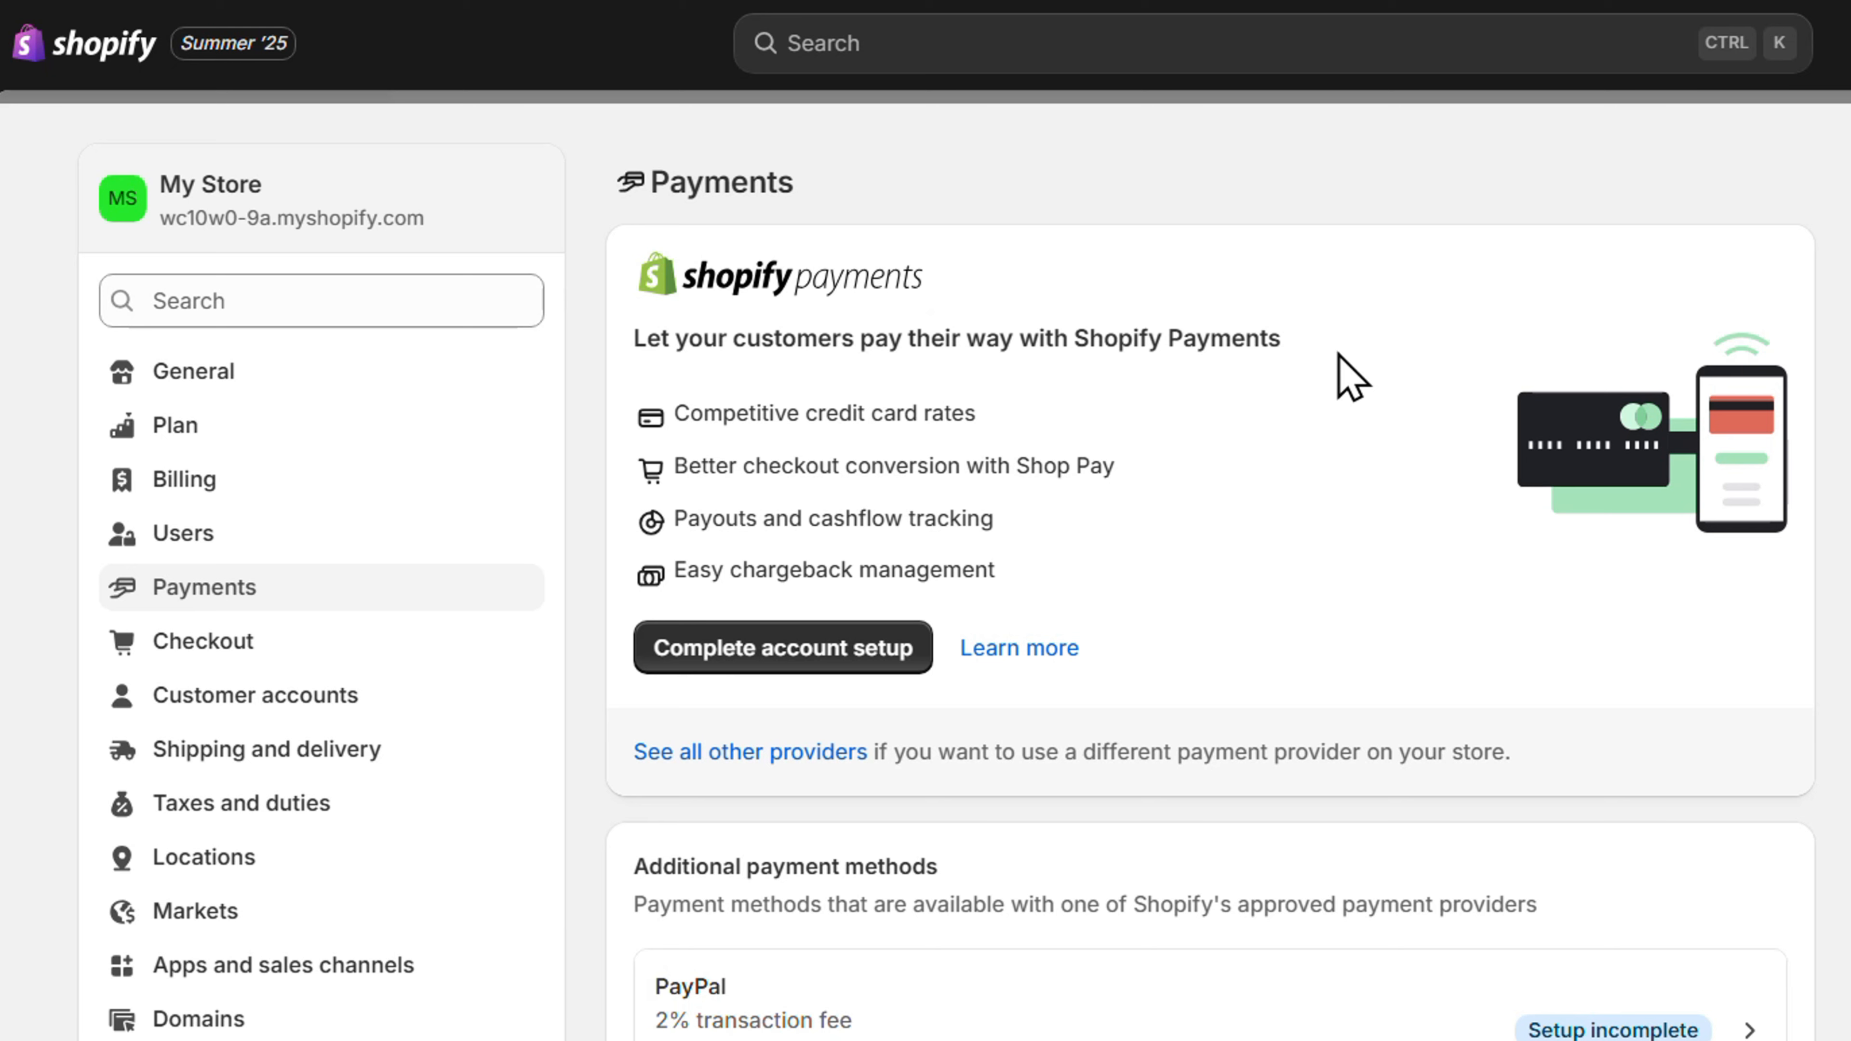
{"action": "scroll", "coordinate": [1348, 438], "scroll_direction": "down", "scroll_amount": 5}
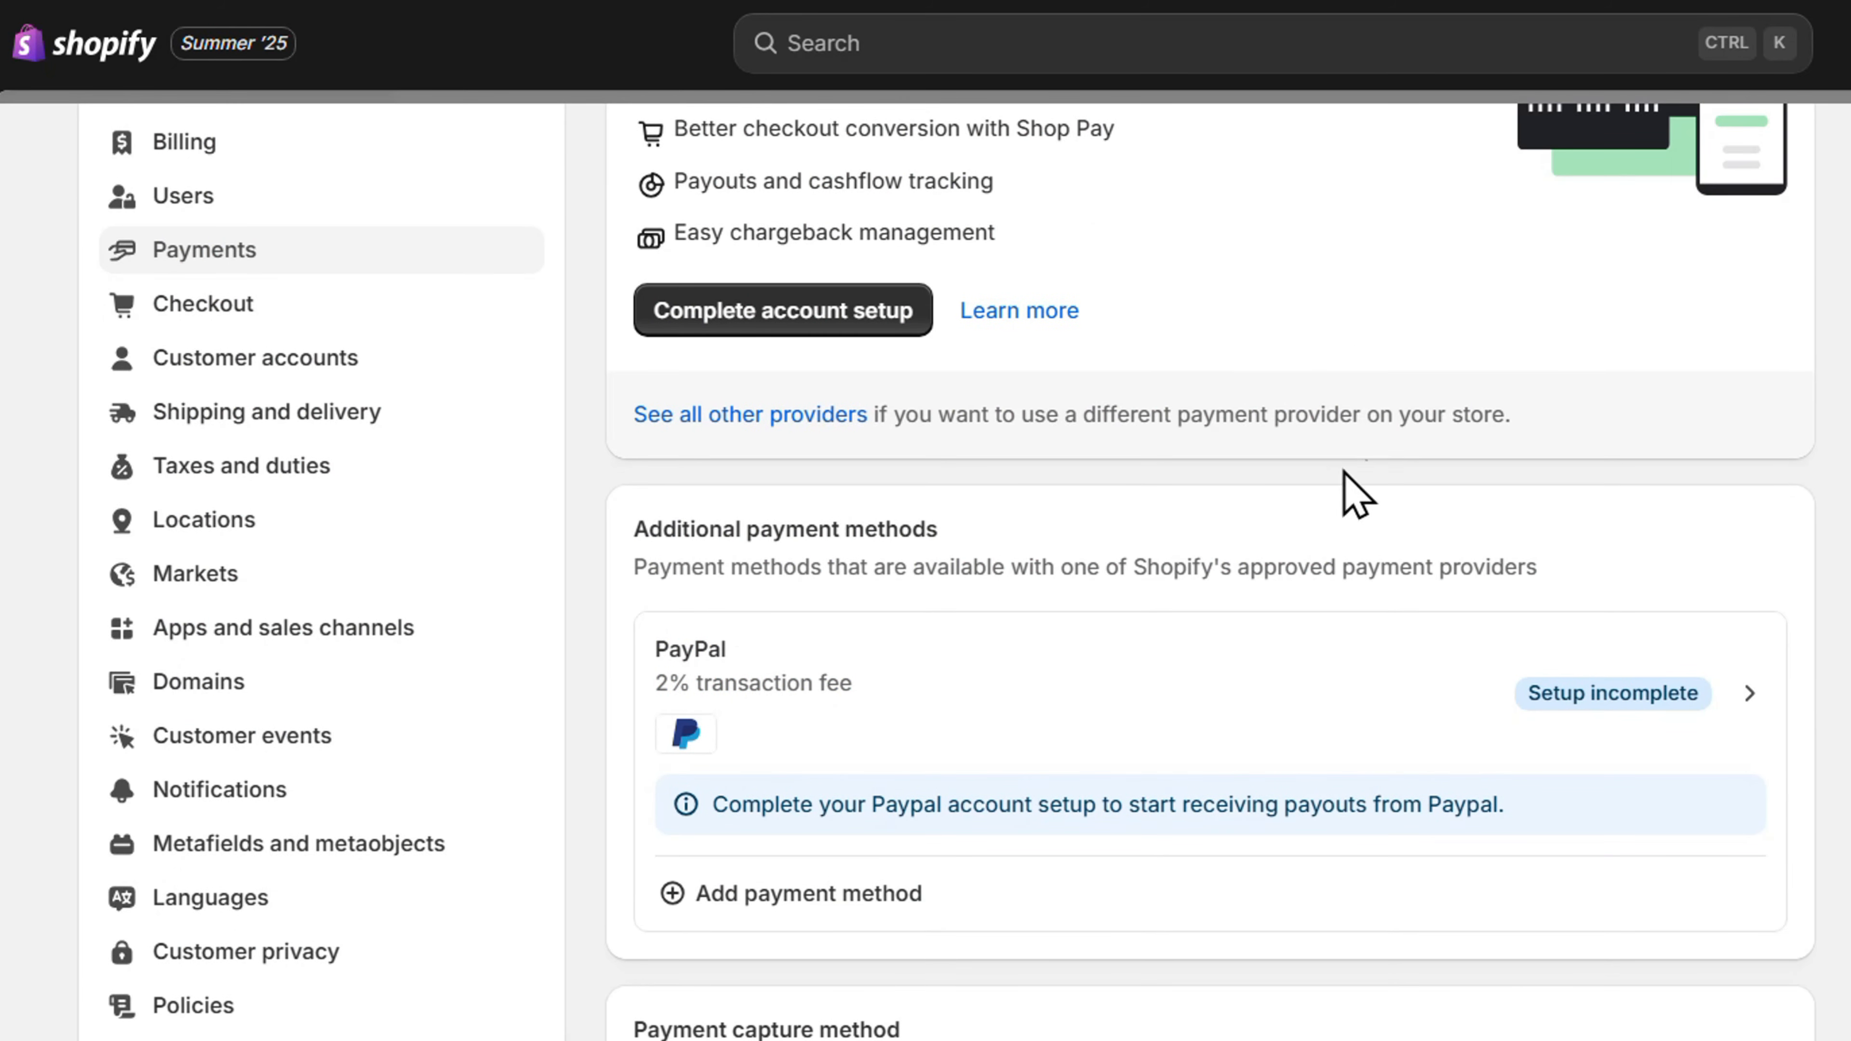